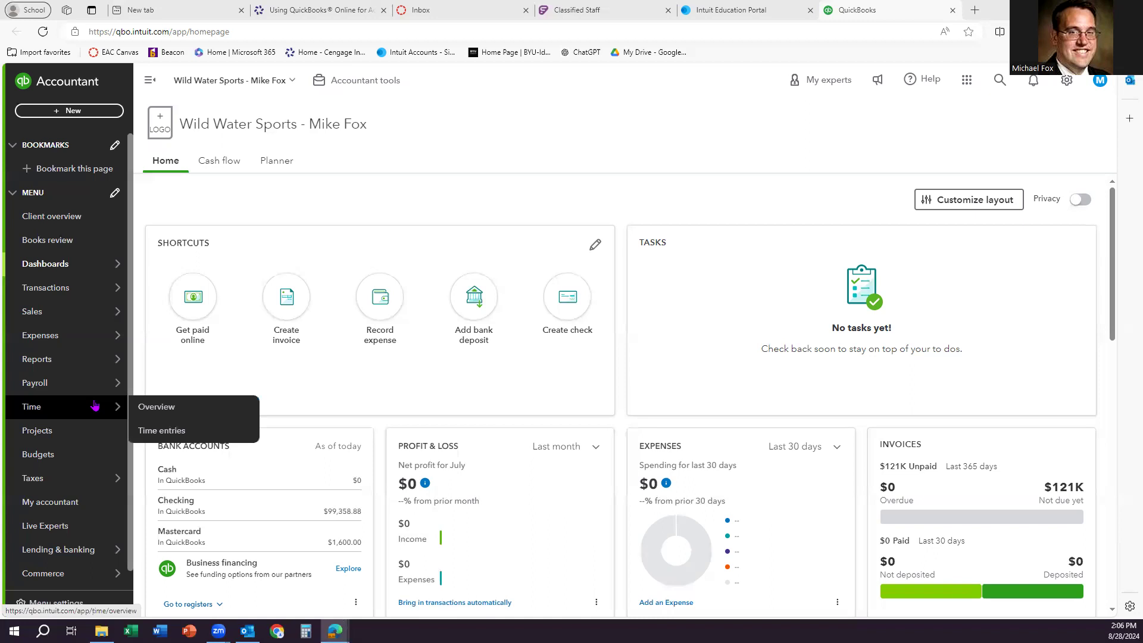
Open the custom Trial Balance report and review the account balances down to the total
{"action": "mouse_move", "coordinate": [100, 381]}
{"action": "mouse_move", "coordinate": [101, 360]}
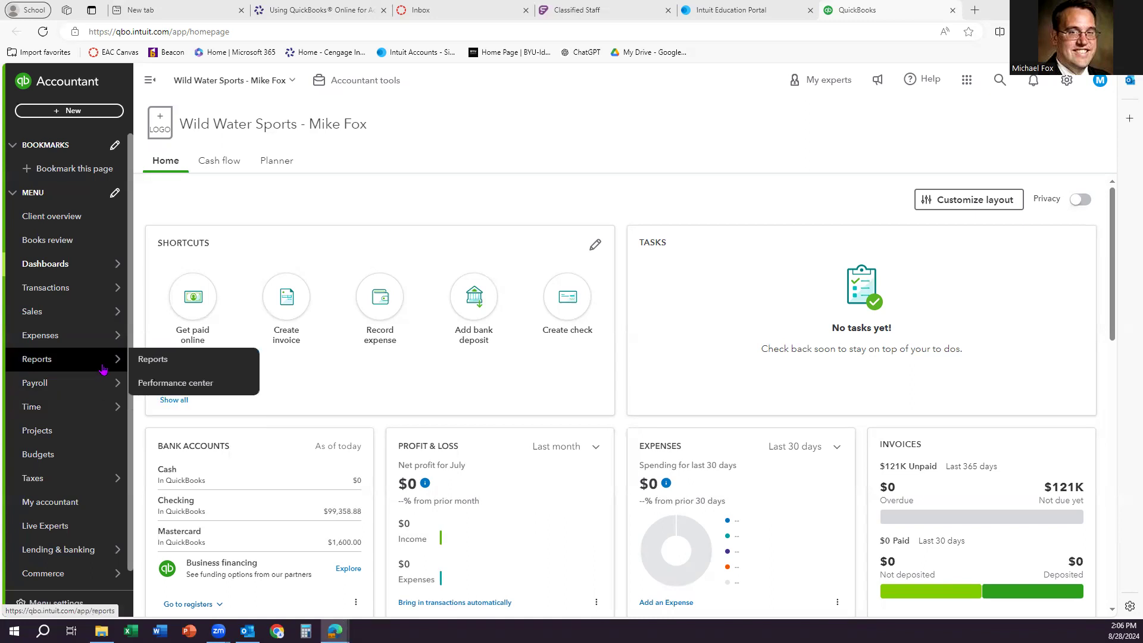
{"action": "left_click", "coordinate": [147, 364]}
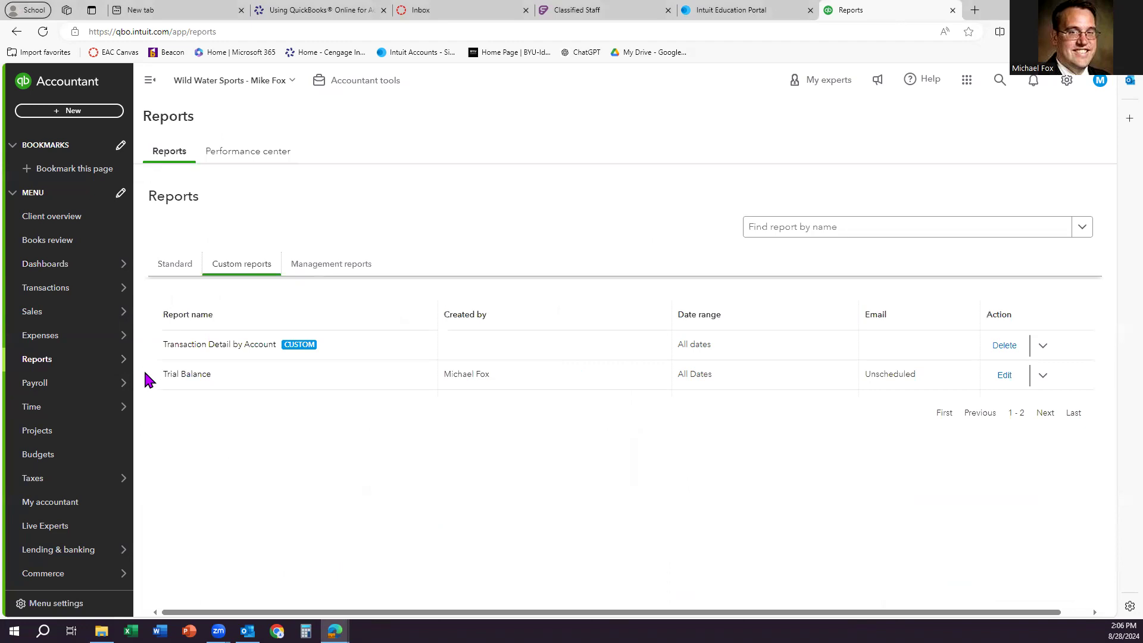
{"action": "left_click", "coordinate": [189, 375]}
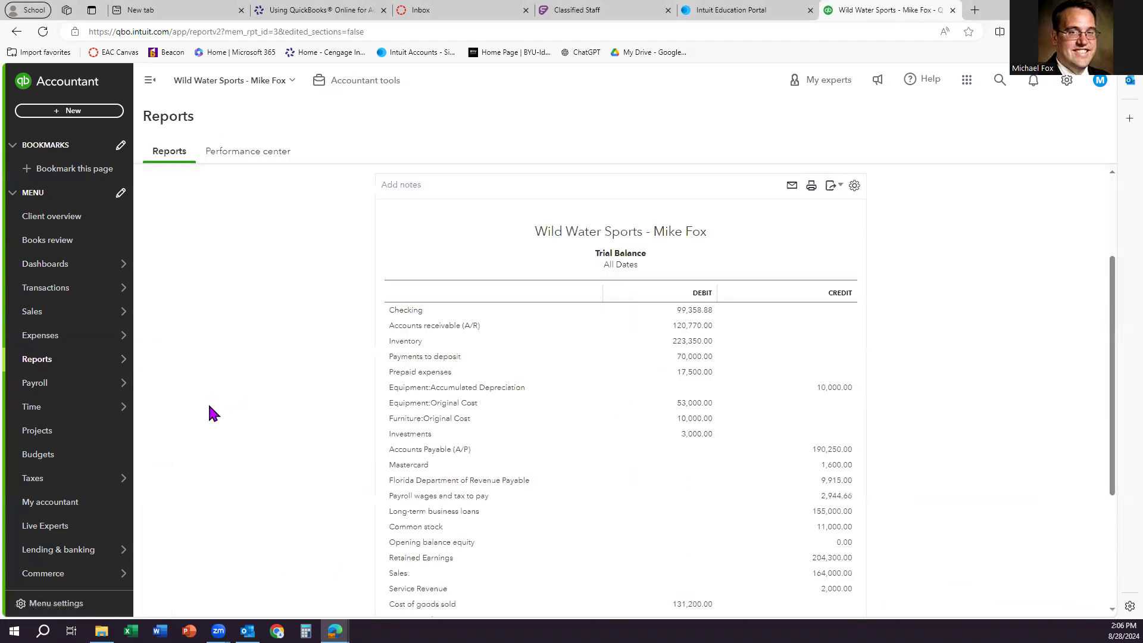
{"action": "scroll", "coordinate": [518, 416], "scroll_direction": "down", "scroll_amount": 1}
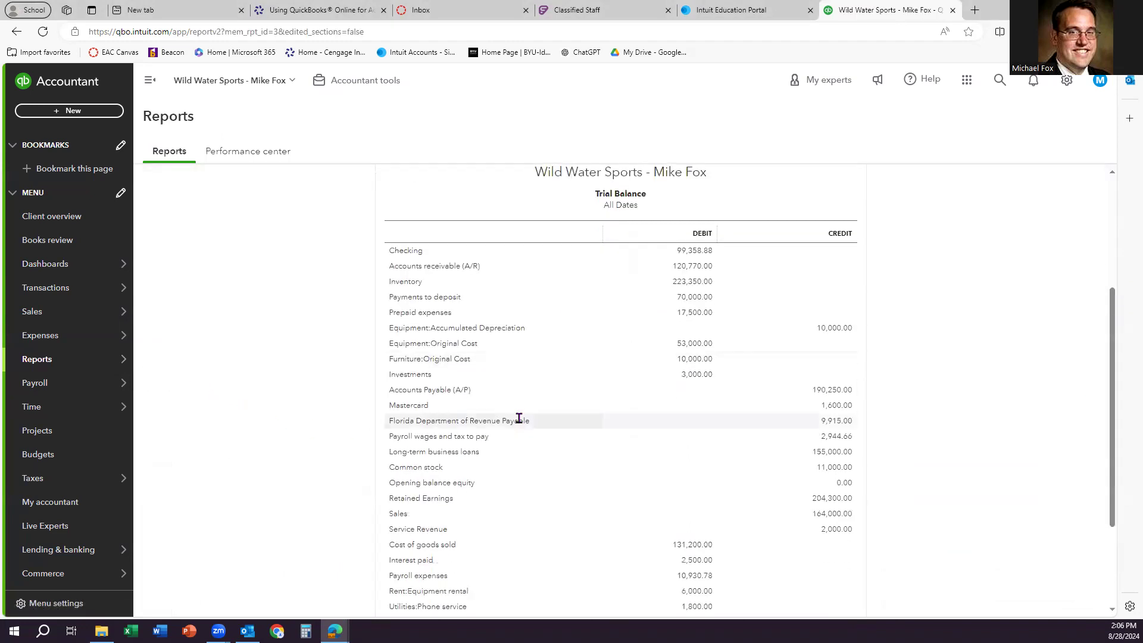
{"action": "scroll", "coordinate": [520, 419], "scroll_direction": "down", "scroll_amount": 2}
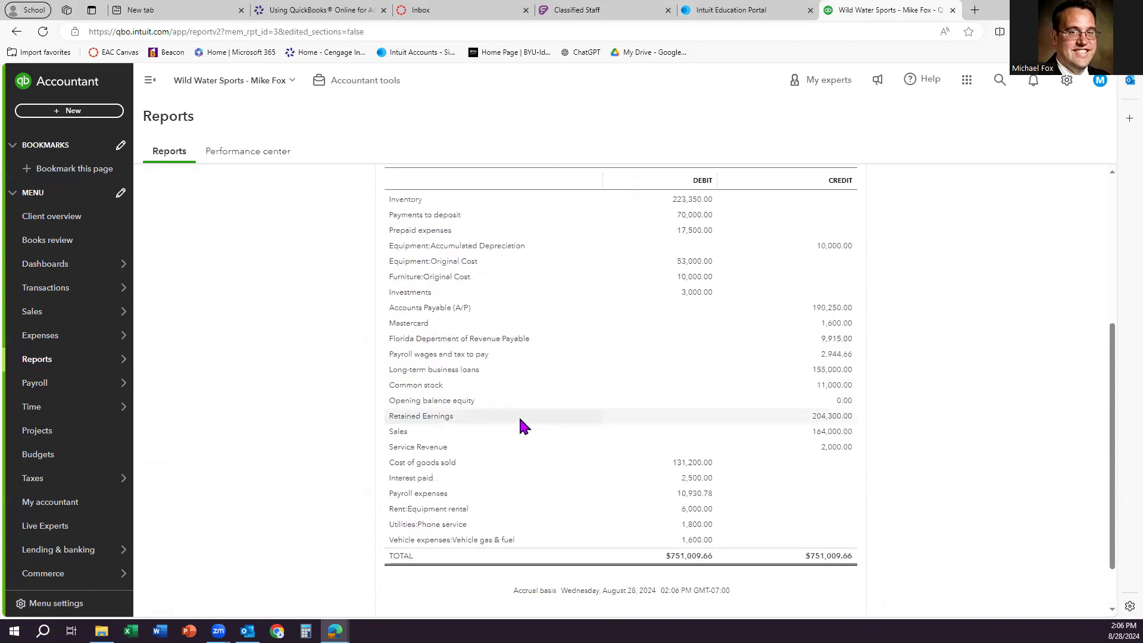
{"action": "scroll", "coordinate": [519, 415], "scroll_direction": "up", "scroll_amount": 2}
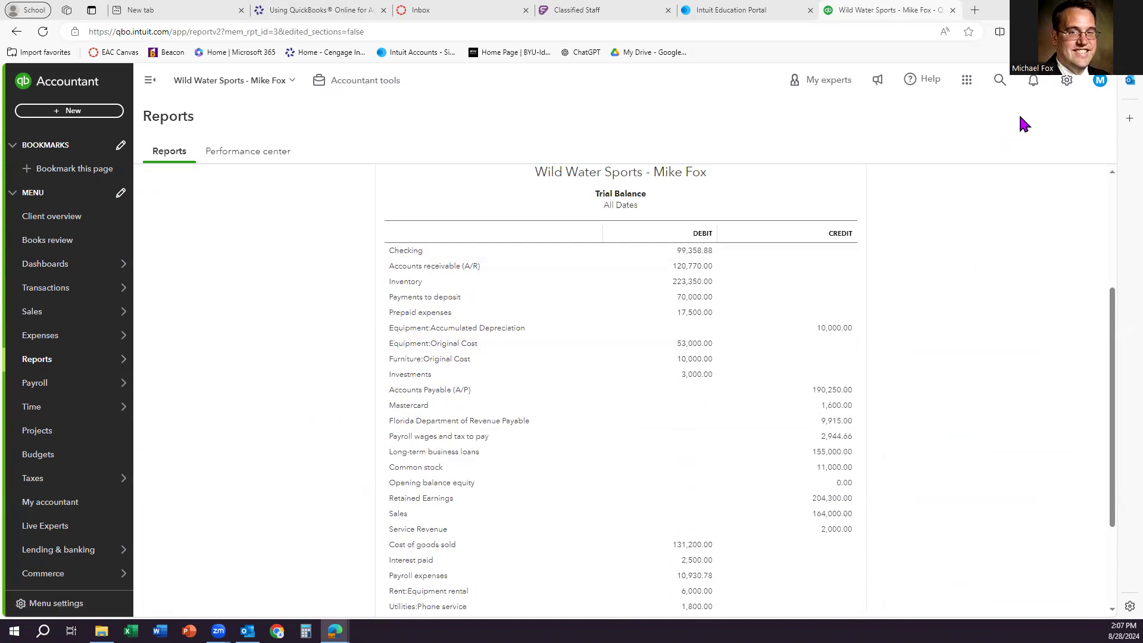
Create a consolidated profit and loss budget for FY 2027 (Jan 2027 - Dec 2027) without pre-filled data
{"action": "left_click", "coordinate": [1066, 86]}
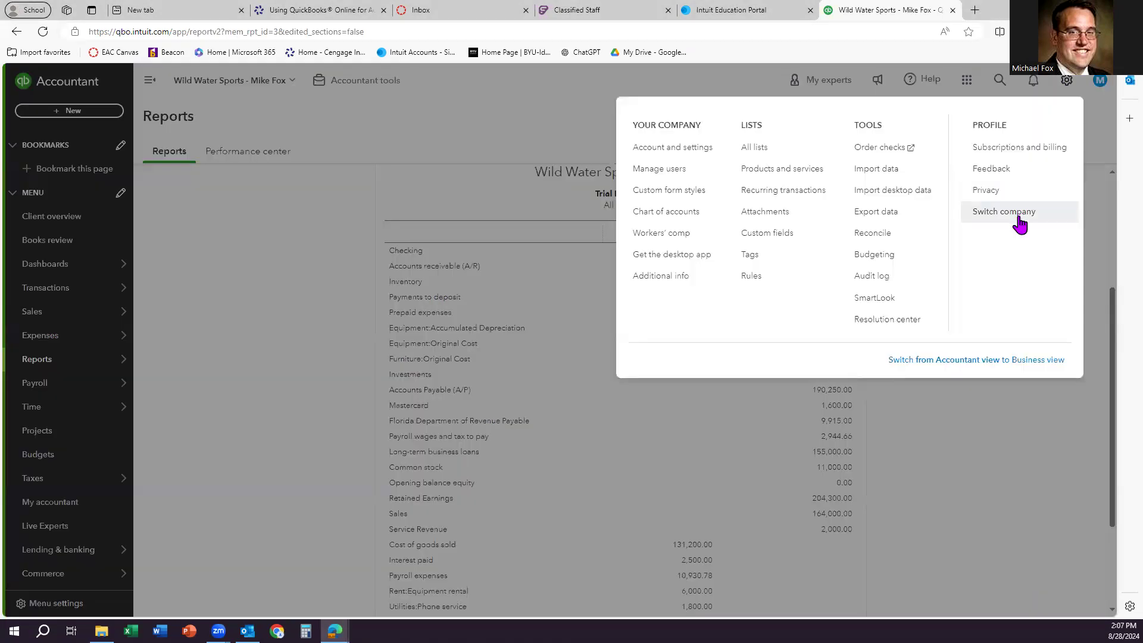
{"action": "left_click", "coordinate": [880, 256]}
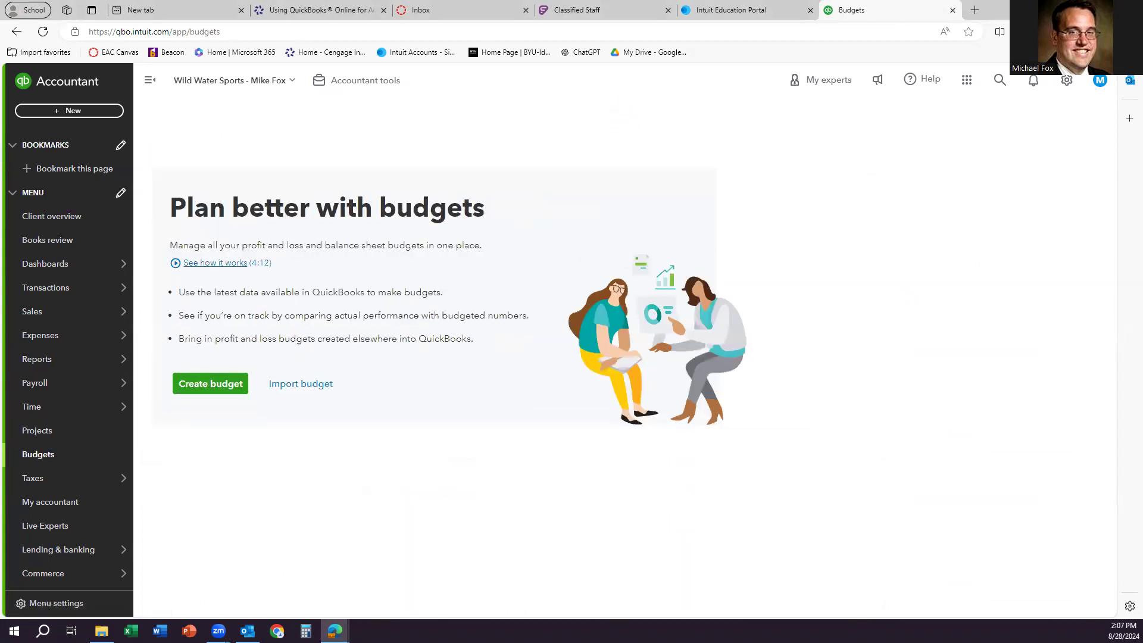
{"action": "left_click", "coordinate": [210, 384]}
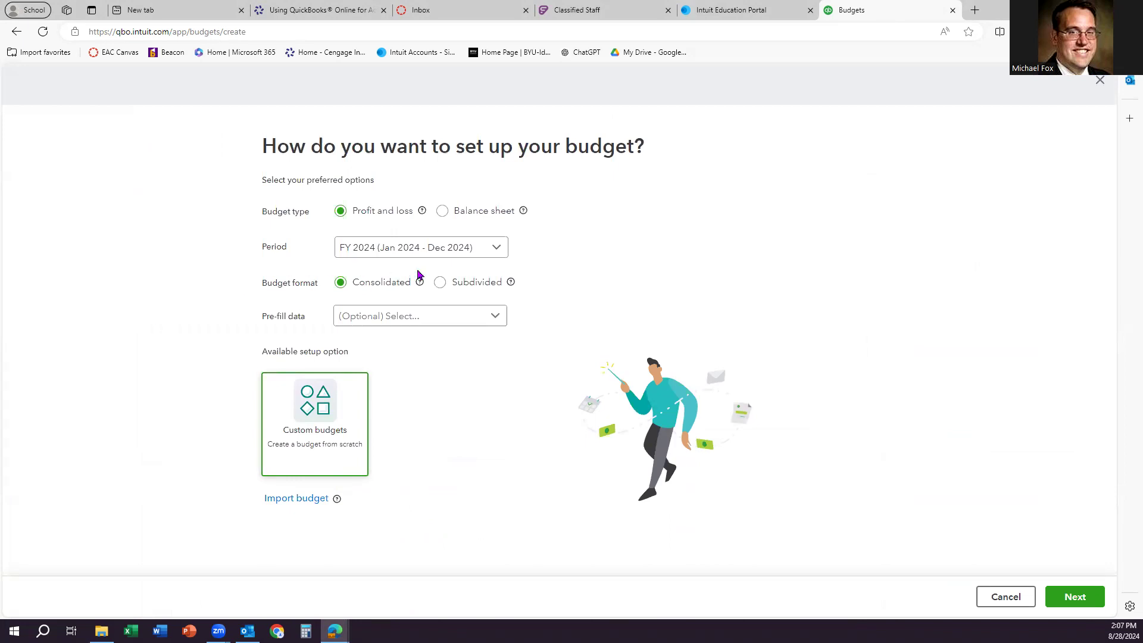
{"action": "left_click", "coordinate": [485, 250]}
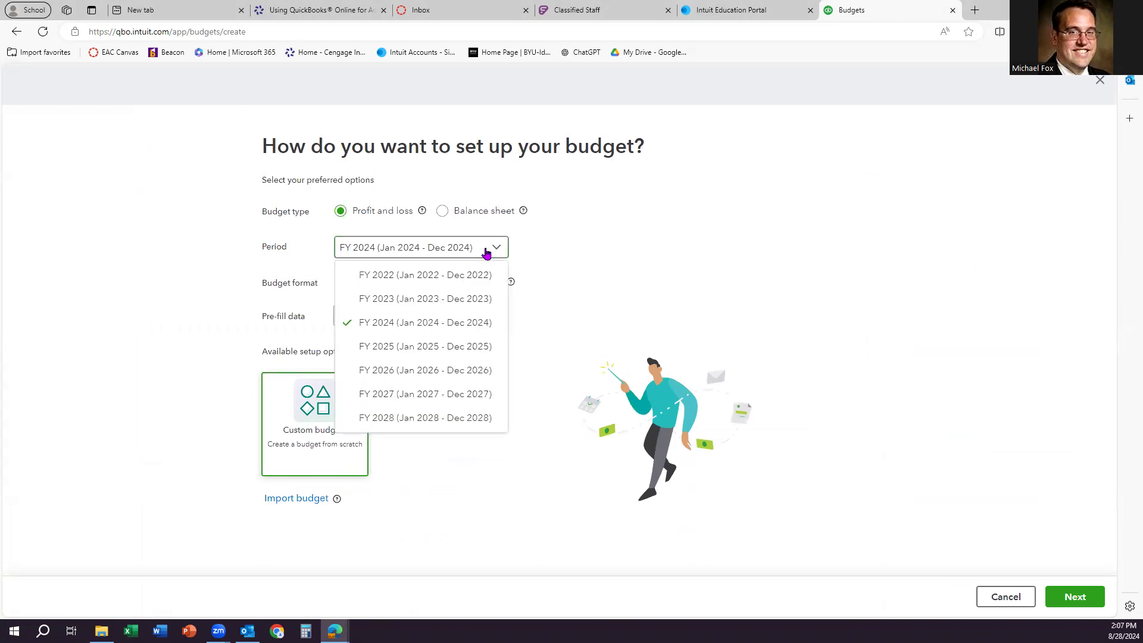
{"action": "left_click", "coordinate": [390, 396]}
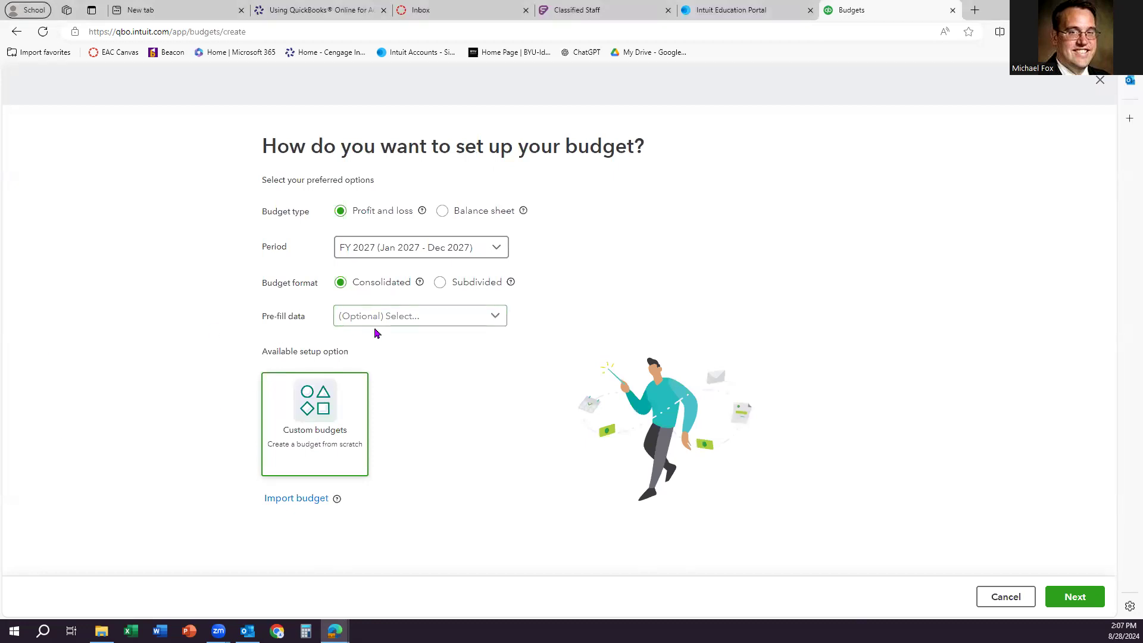
{"action": "left_click", "coordinate": [398, 322]}
{"action": "left_click", "coordinate": [397, 322]}
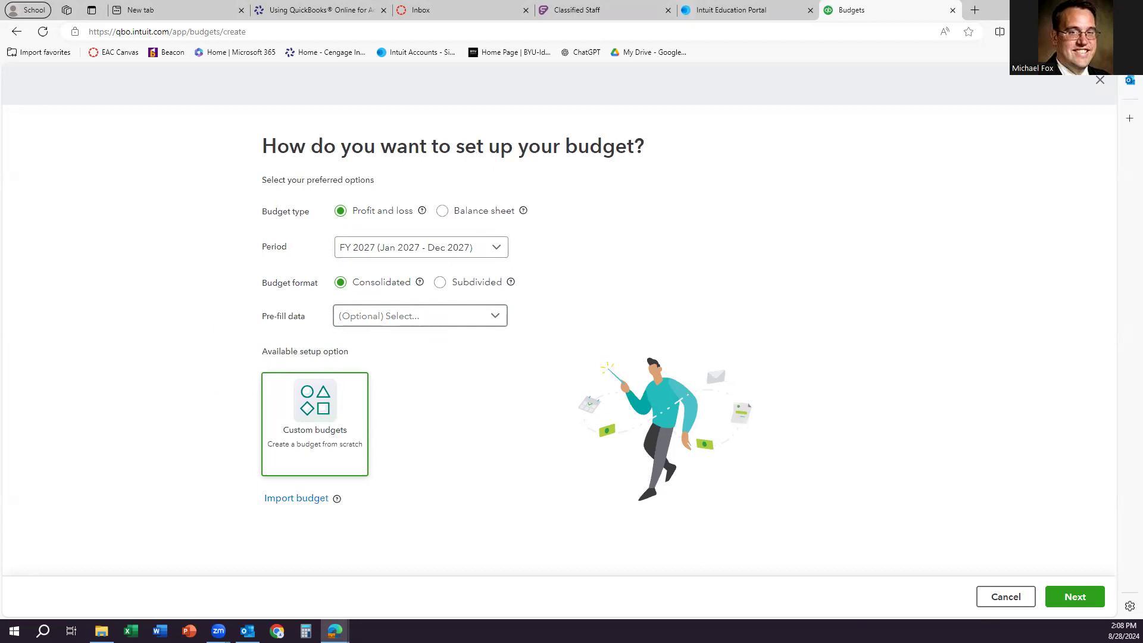
{"action": "left_click", "coordinate": [1075, 599]}
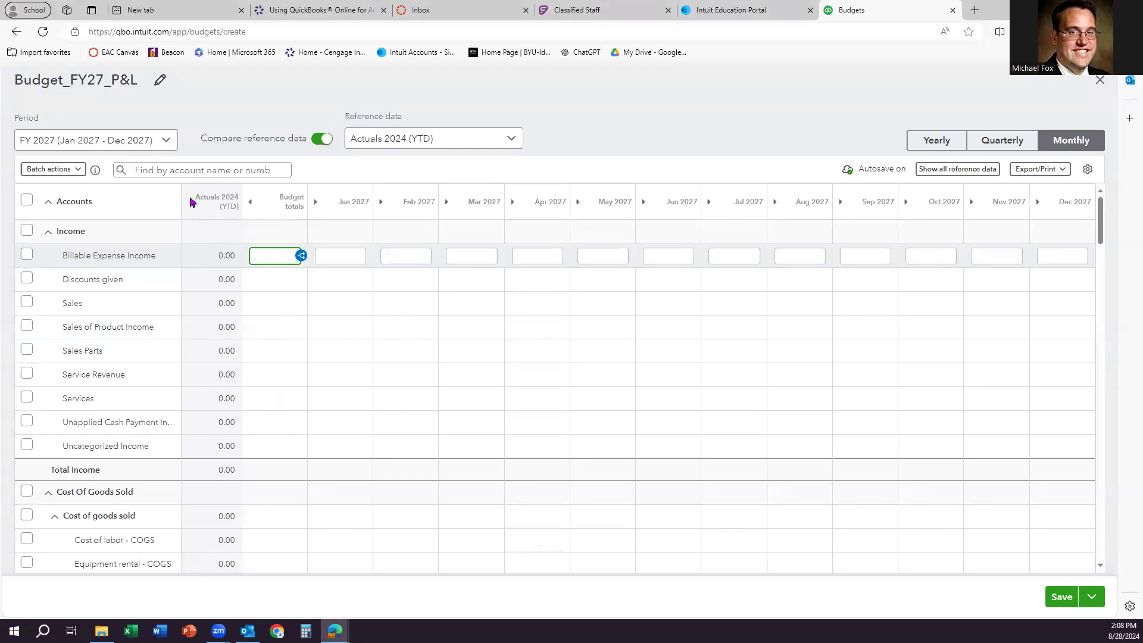
Rename the budget as Budget 1 and turn off the reference data comparison
{"action": "left_click", "coordinate": [157, 83]}
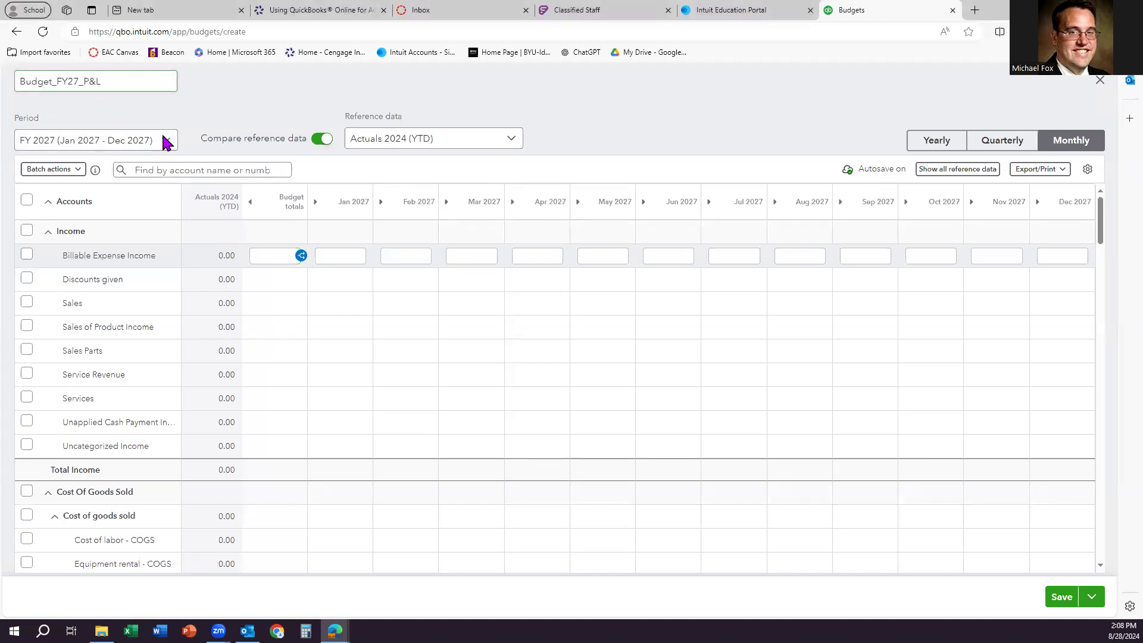
{"action": "left_click", "coordinate": [121, 82]}
{"action": "key", "text": "BackSpace"}
{"action": "key", "text": "BackSpace"}
{"action": "key", "text": "BackSpace"}
{"action": "key", "text": "BackSpace"}
{"action": "key", "text": "BackSpace"}
{"action": "key", "text": "BackSpace"}
{"action": "key", "text": "BackSpace"}
{"action": "key", "text": "BackSpace"}
{"action": "key", "text": "BackSpace"}
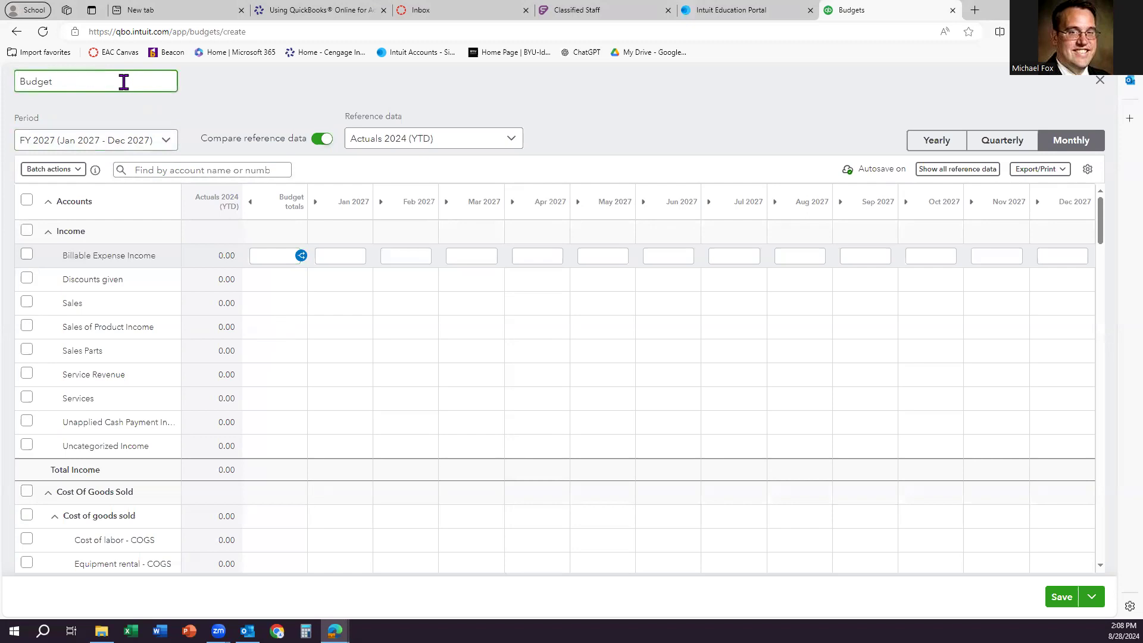
{"action": "type", "text": "1"}
{"action": "left_click", "coordinate": [233, 95]}
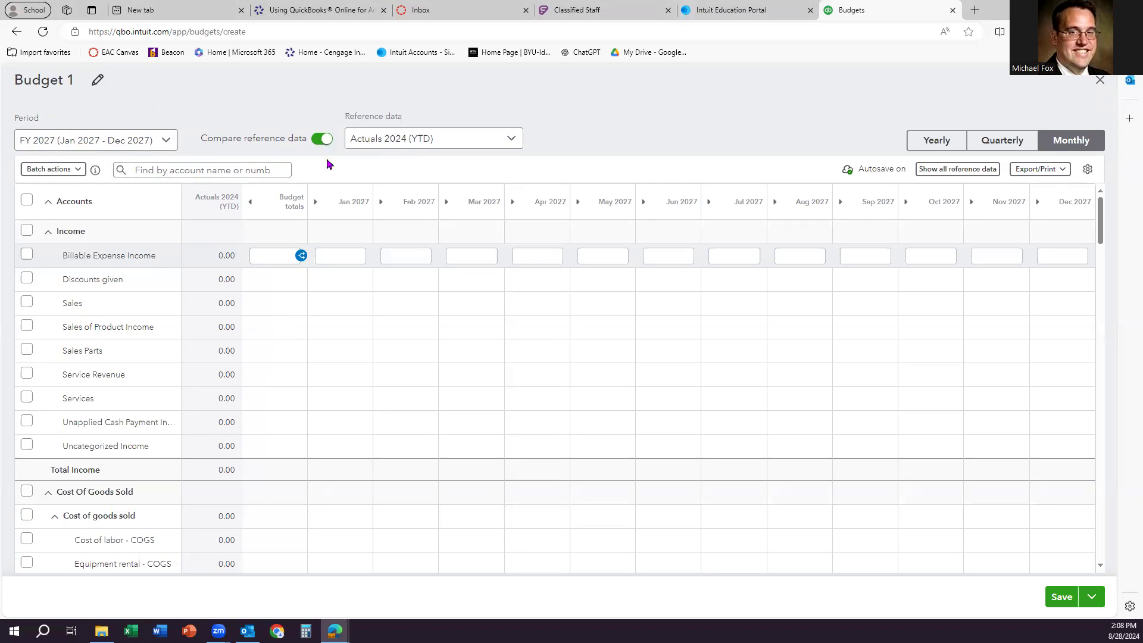
{"action": "left_click", "coordinate": [323, 140]}
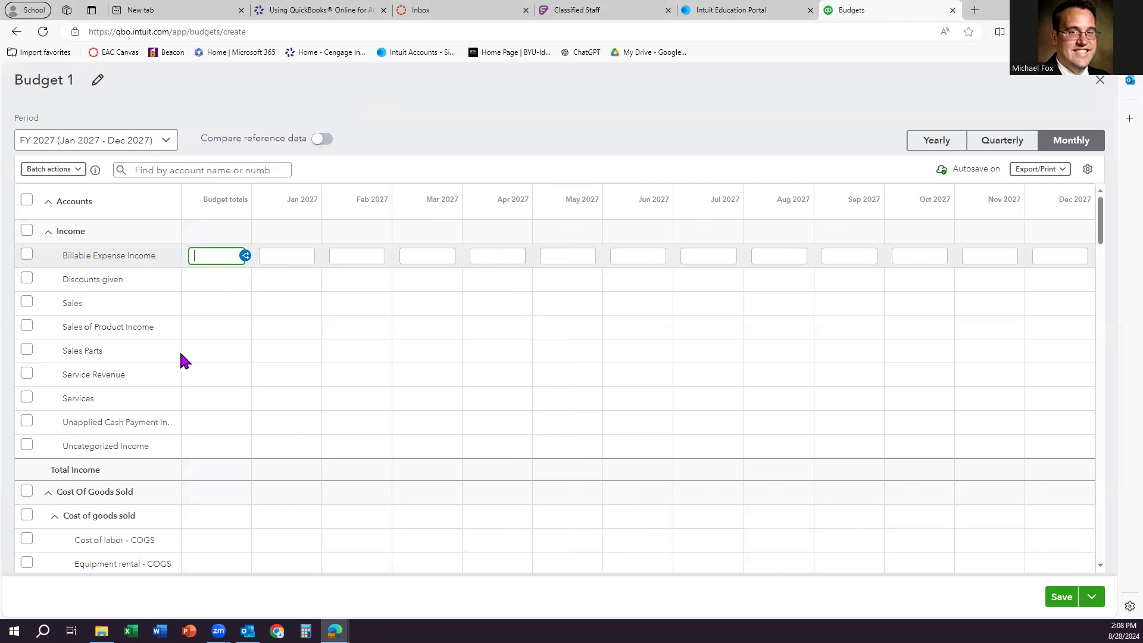
{"action": "left_click", "coordinate": [196, 302]}
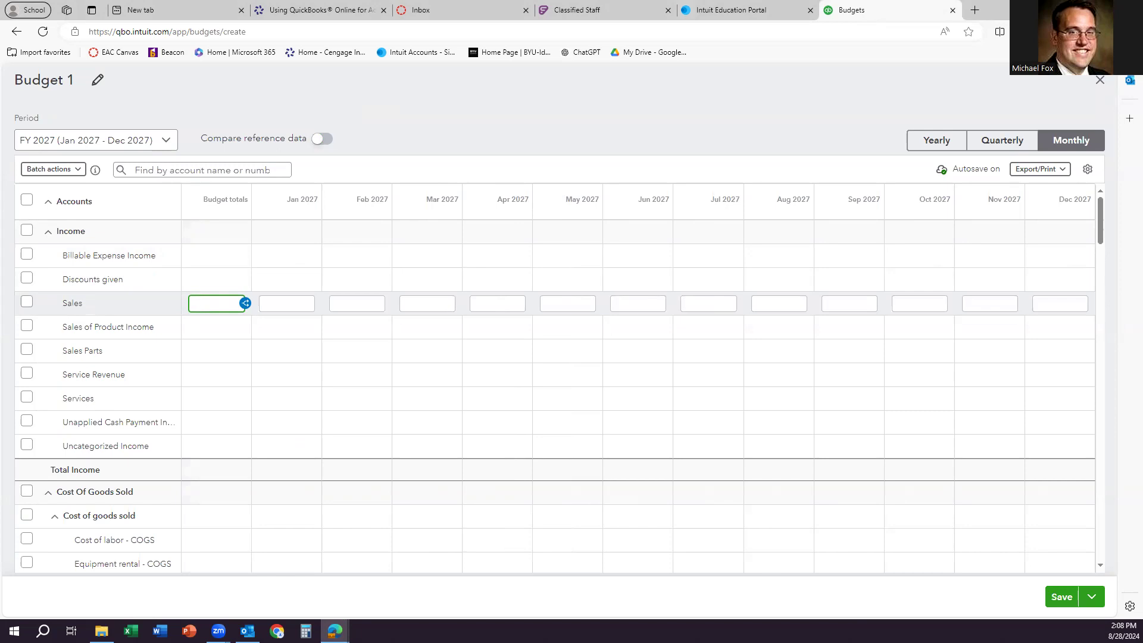
{"action": "type", "text": "180000"}
{"action": "double_click", "coordinate": [235, 300]}
{"action": "key", "text": "BackSpace"}
Budget 180000 for Sales and 5000 for Service Revenue in January 2027, copying both amounts across all months
{"action": "left_click", "coordinate": [282, 302]}
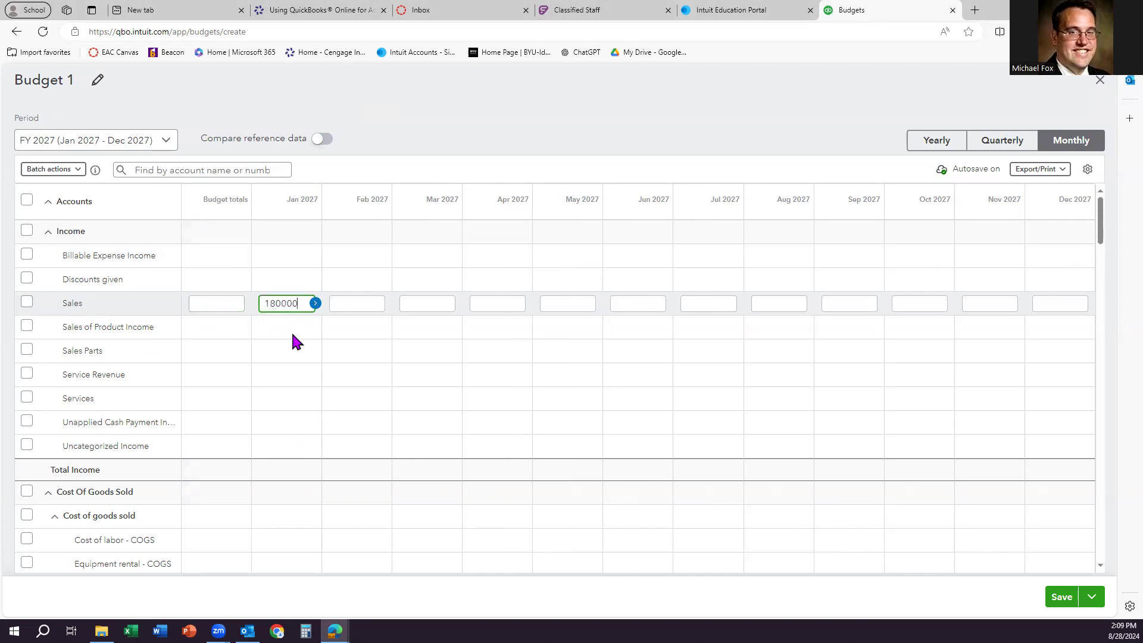
{"action": "key", "text": "Return"}
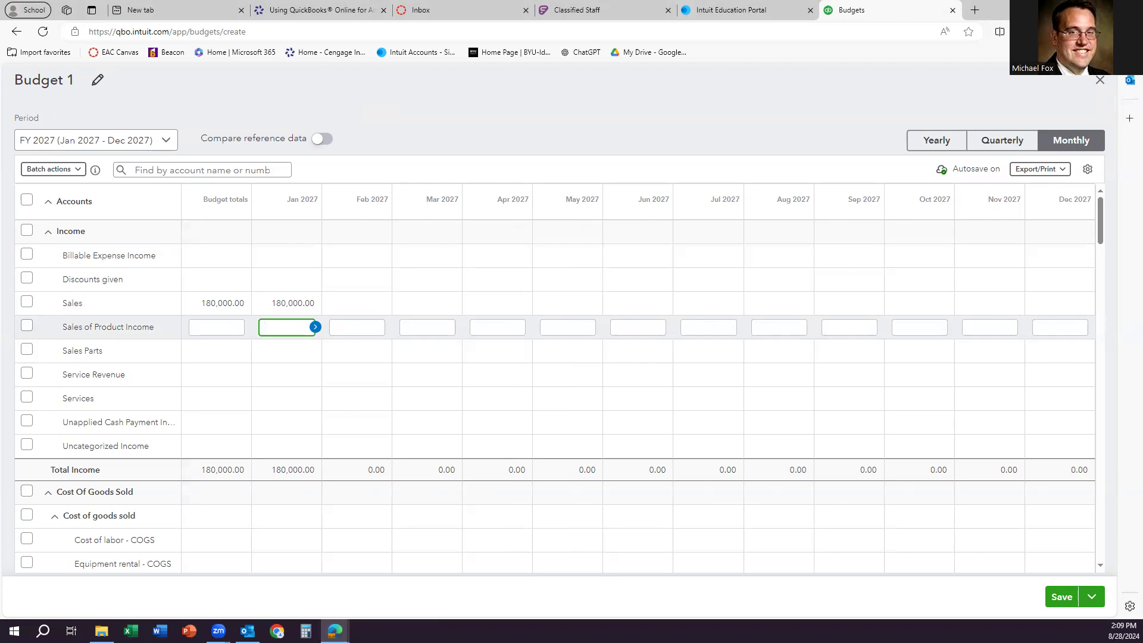
{"action": "left_click", "coordinate": [308, 302]}
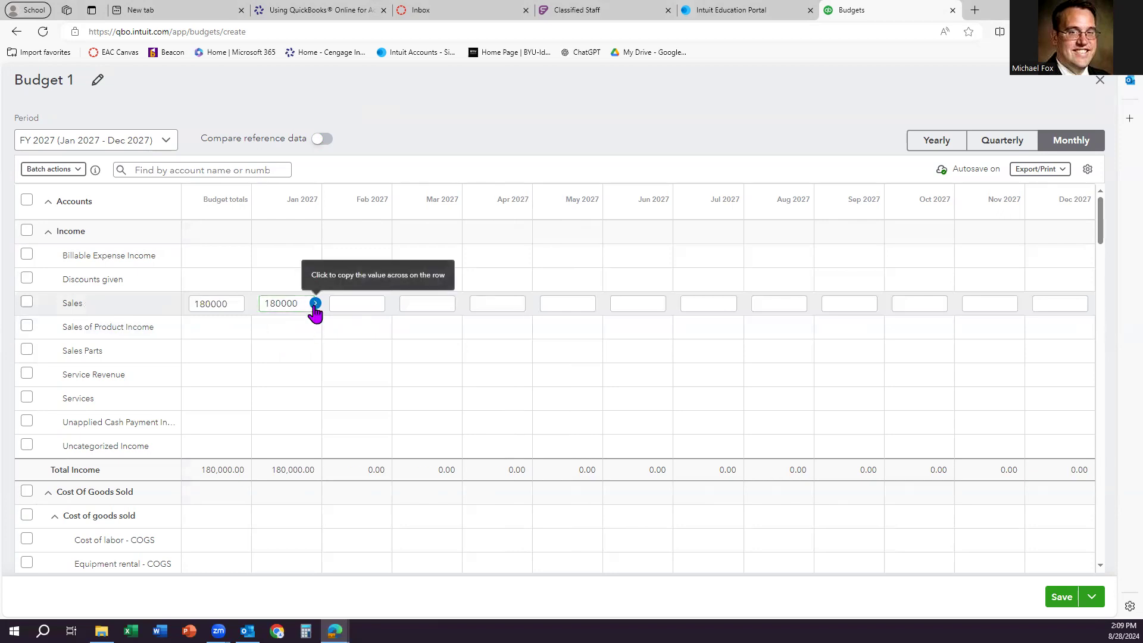
{"action": "left_click", "coordinate": [315, 303]}
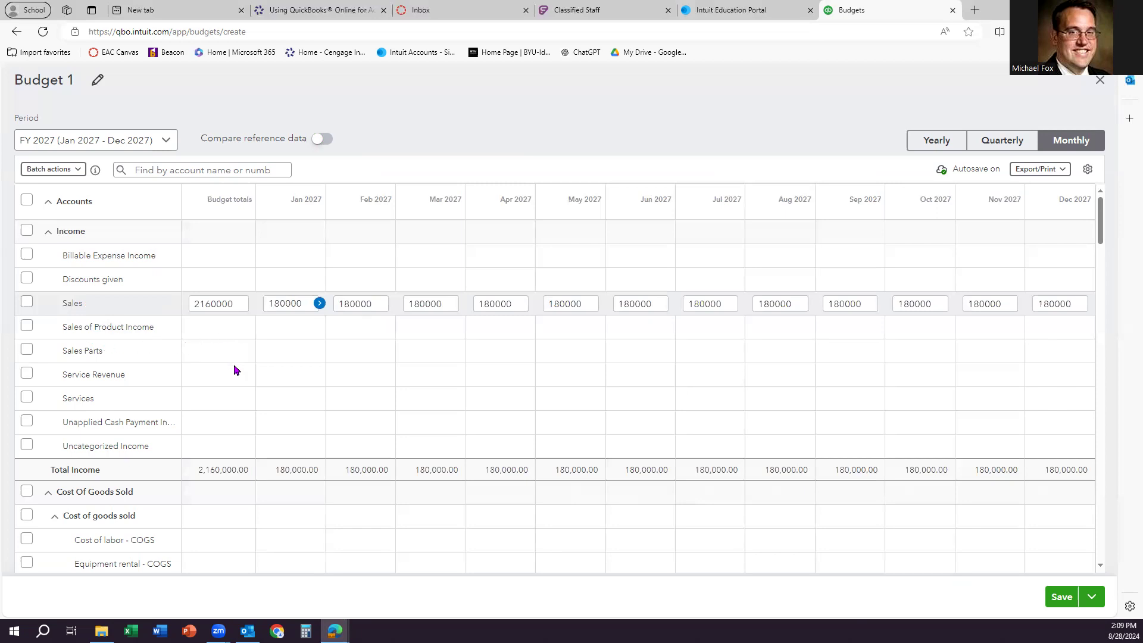
{"action": "left_click", "coordinate": [274, 374]}
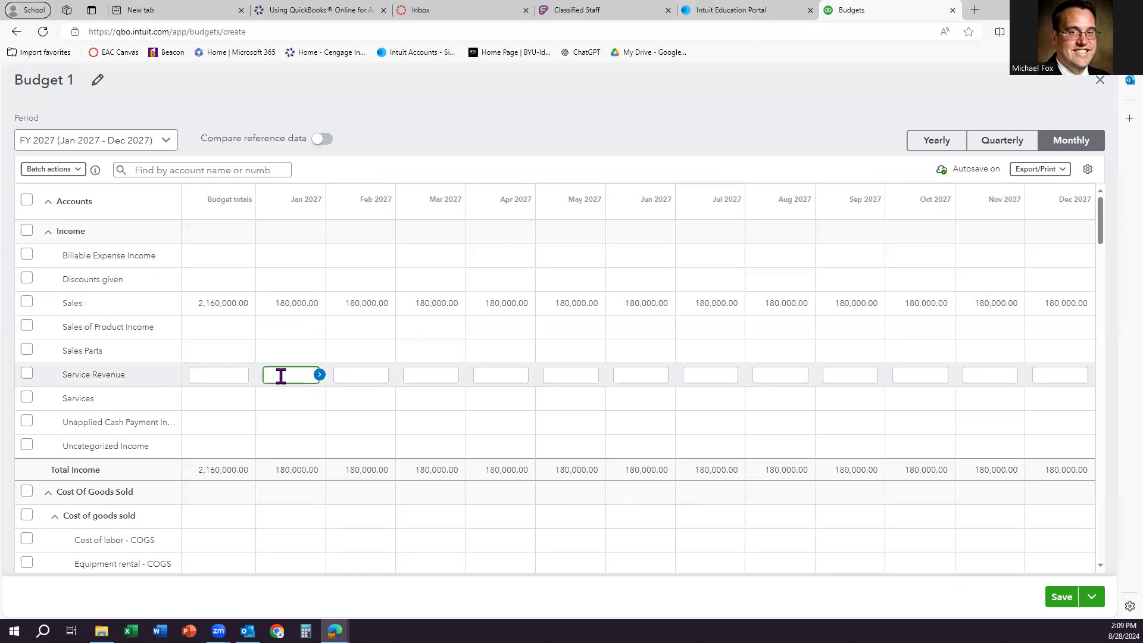
{"action": "type", "text": "5000"}
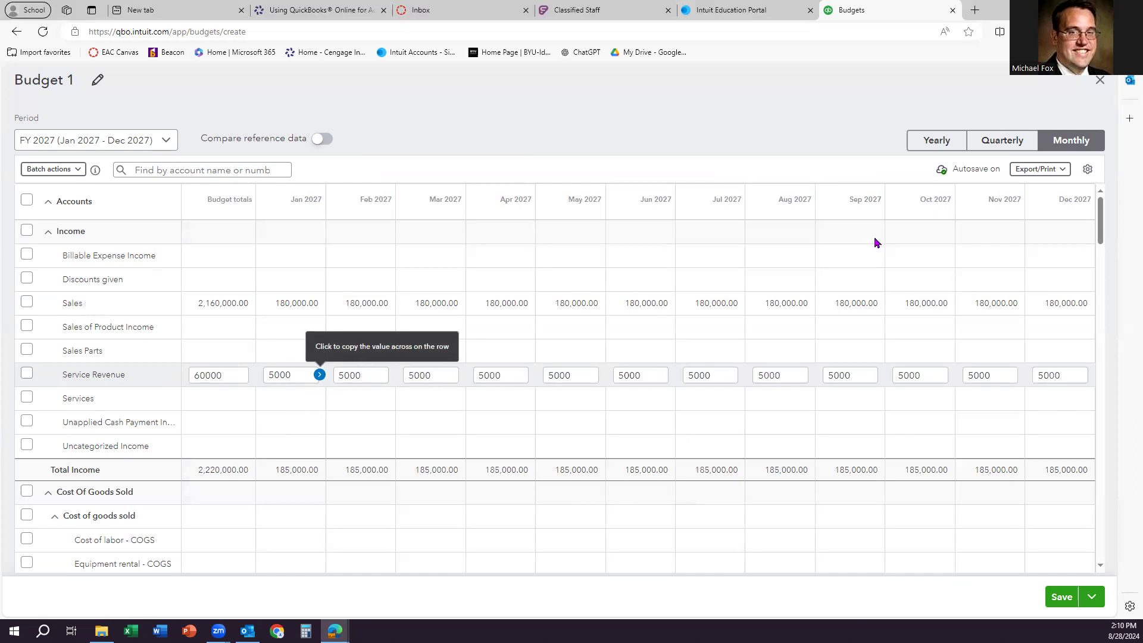
View the budget by year and by quarter, and return to the monthly layout
{"action": "left_click", "coordinate": [936, 143]}
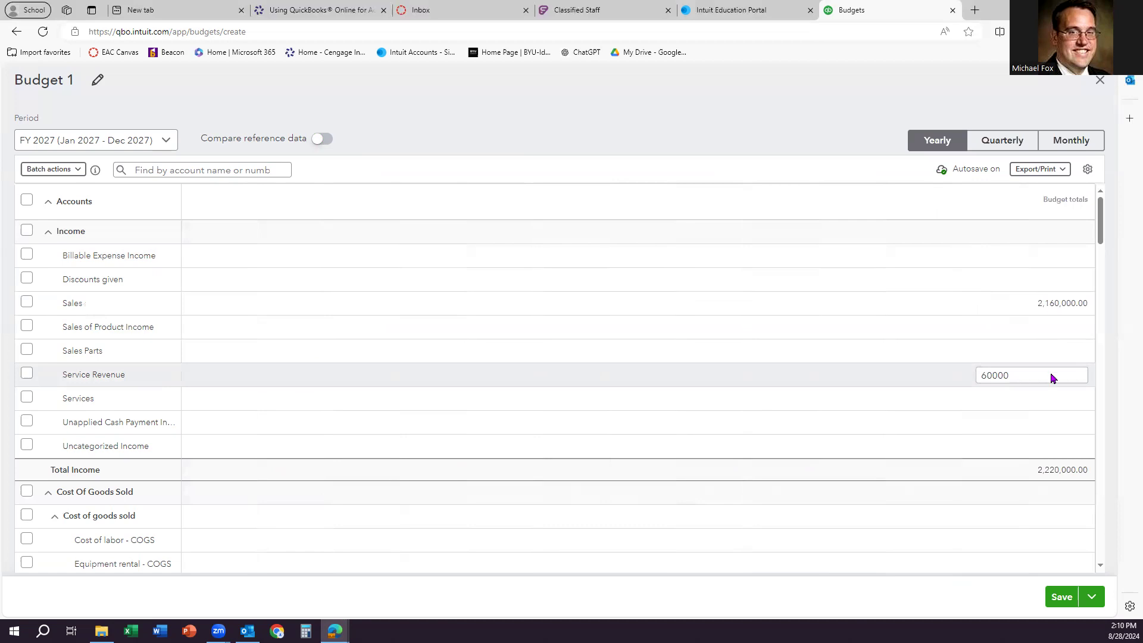
{"action": "left_click", "coordinate": [1005, 146]}
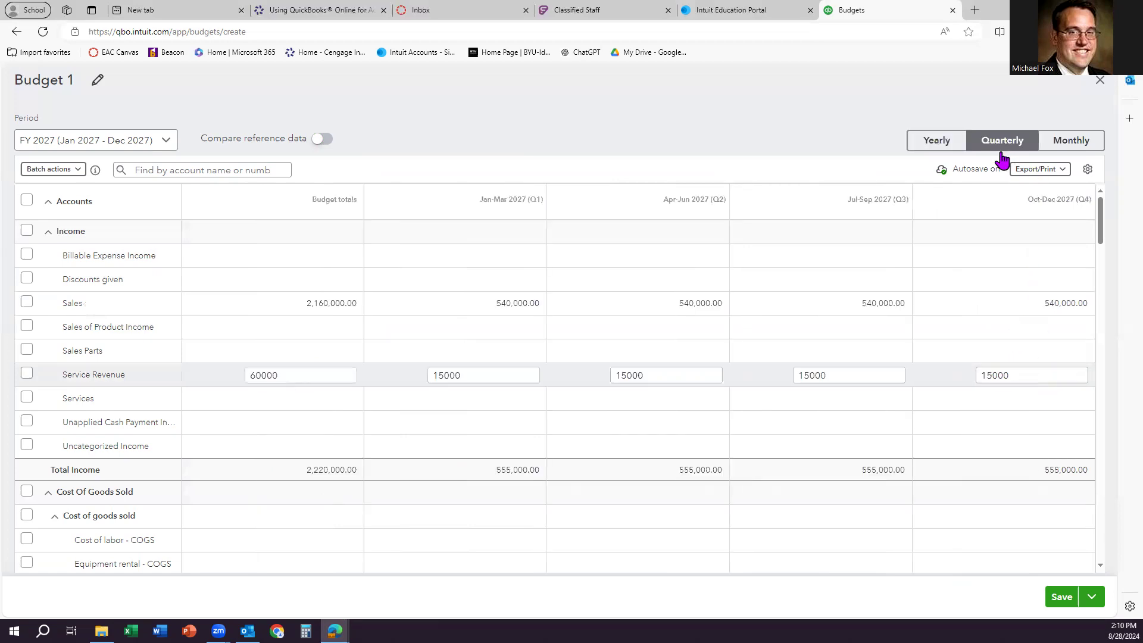
{"action": "left_click", "coordinate": [1088, 145]}
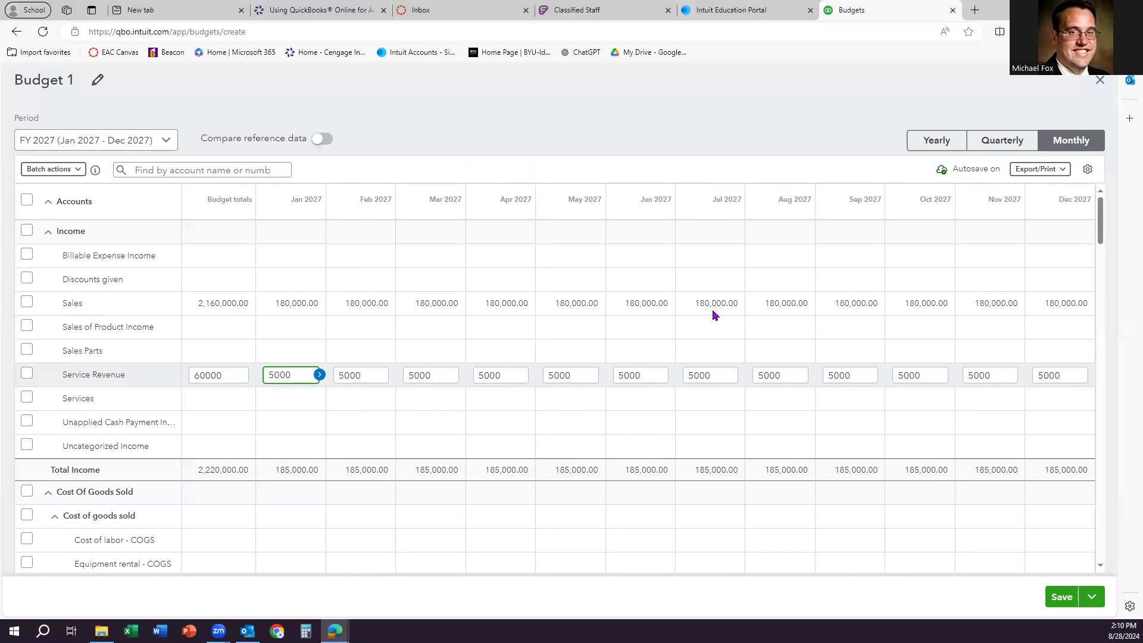
Hide the empty rows in the budget table
{"action": "left_click", "coordinate": [1087, 169]}
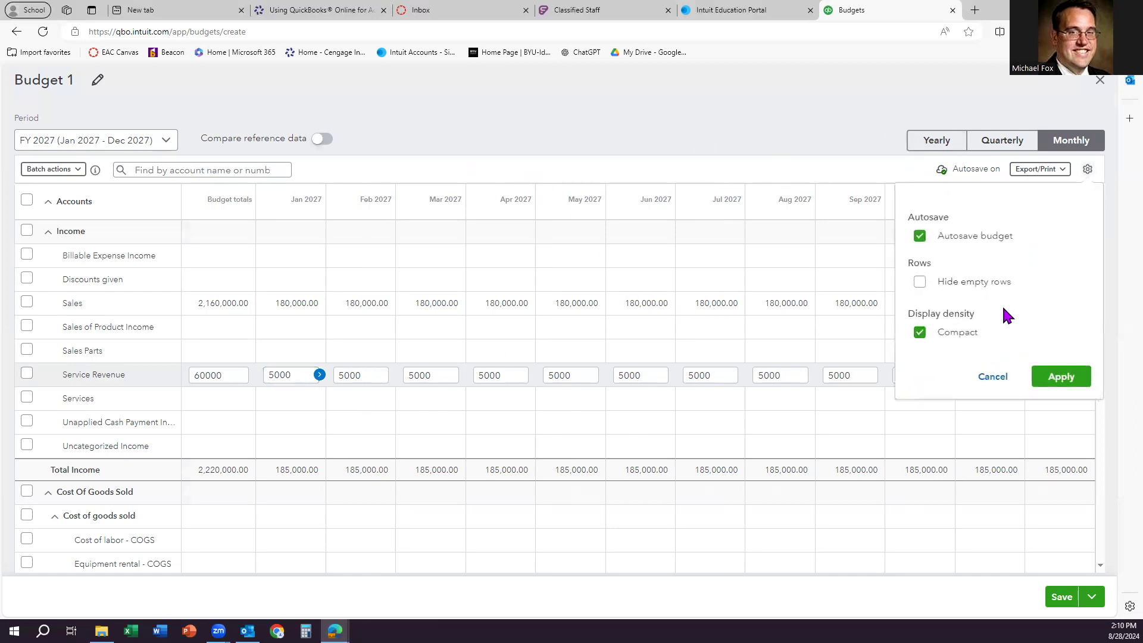
{"action": "left_click", "coordinate": [918, 283]}
{"action": "left_click", "coordinate": [1060, 381]}
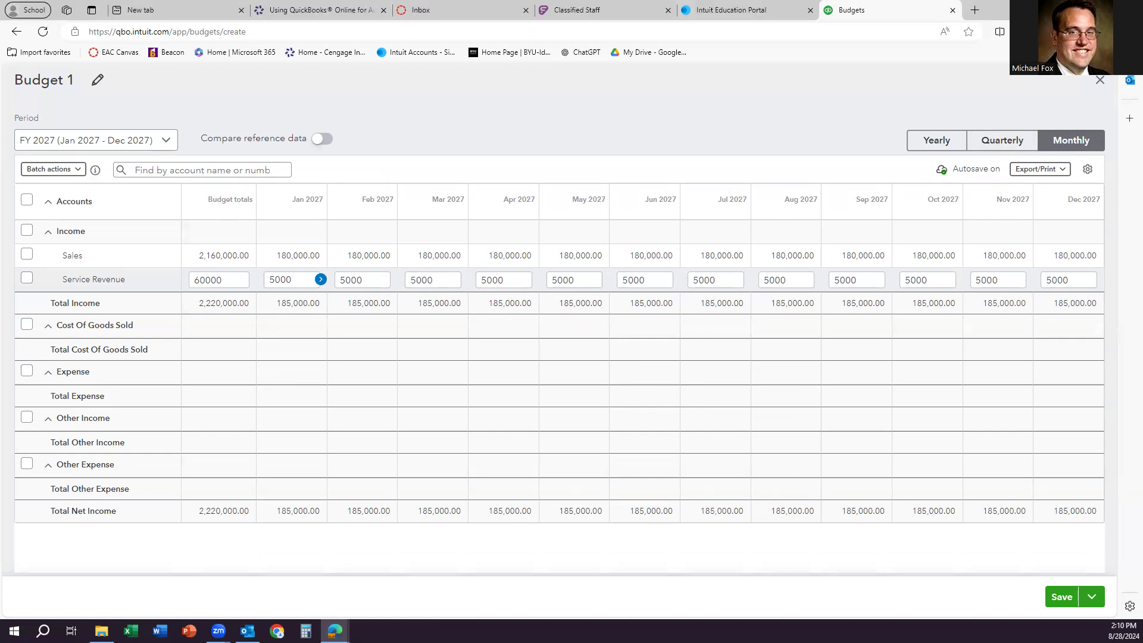
Show the empty rows in the budget table again
{"action": "left_click", "coordinate": [1088, 170]}
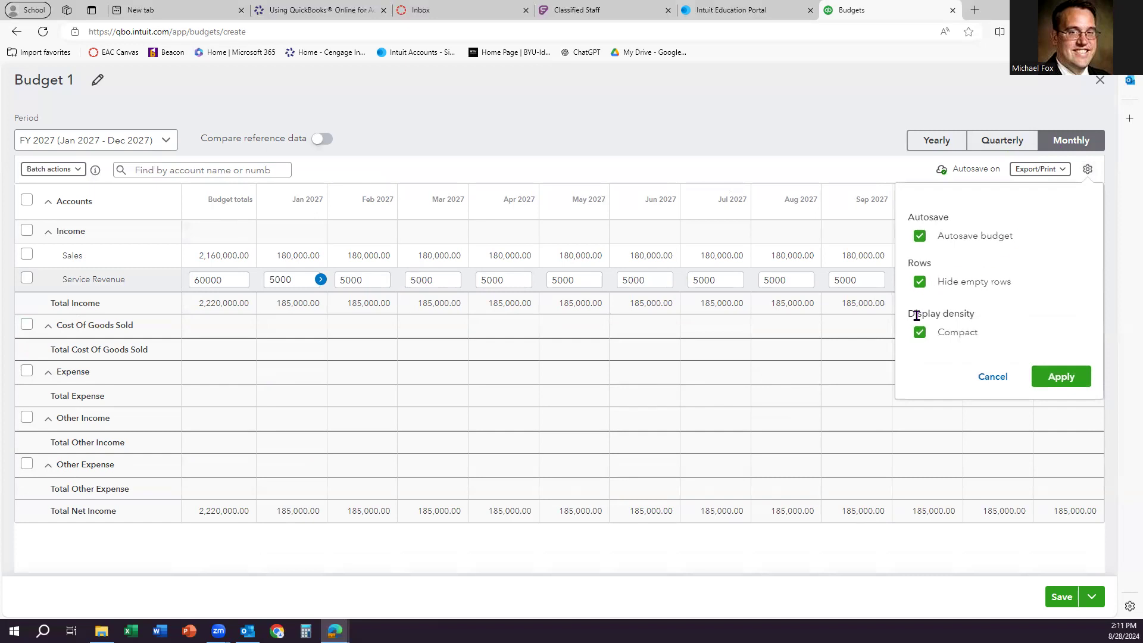
{"action": "left_click", "coordinate": [920, 283]}
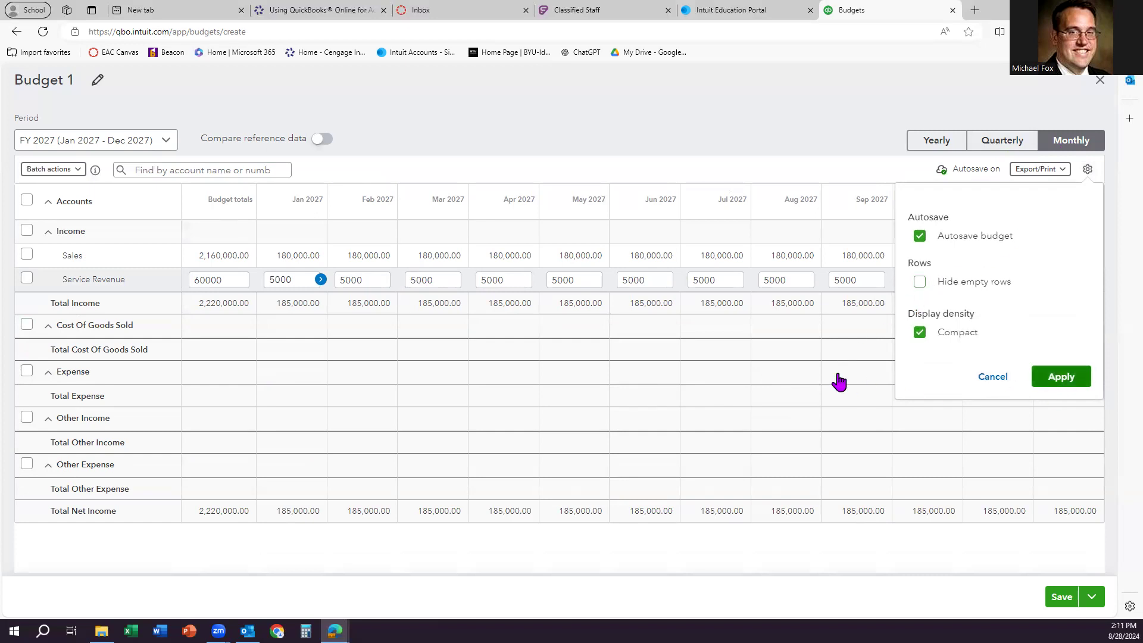
{"action": "left_click", "coordinate": [1064, 381]}
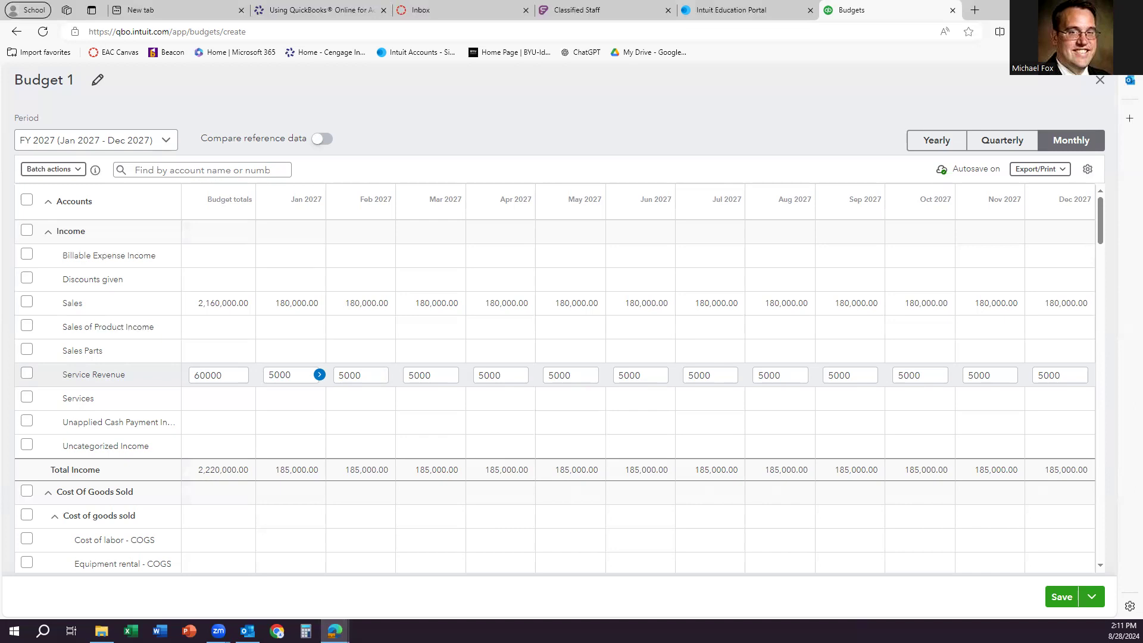
Budget 135000 for the Cost of goods sold account in January 2027 and copy the amount across all months
{"action": "scroll", "coordinate": [244, 402], "scroll_direction": "down", "scroll_amount": 4}
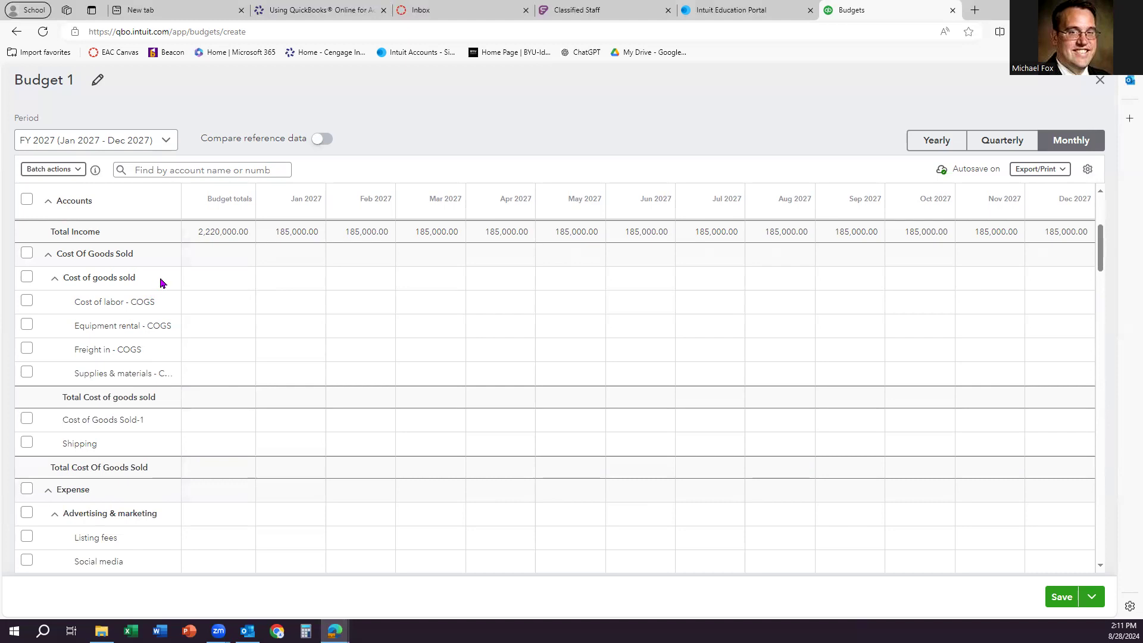
{"action": "left_click", "coordinate": [296, 280]}
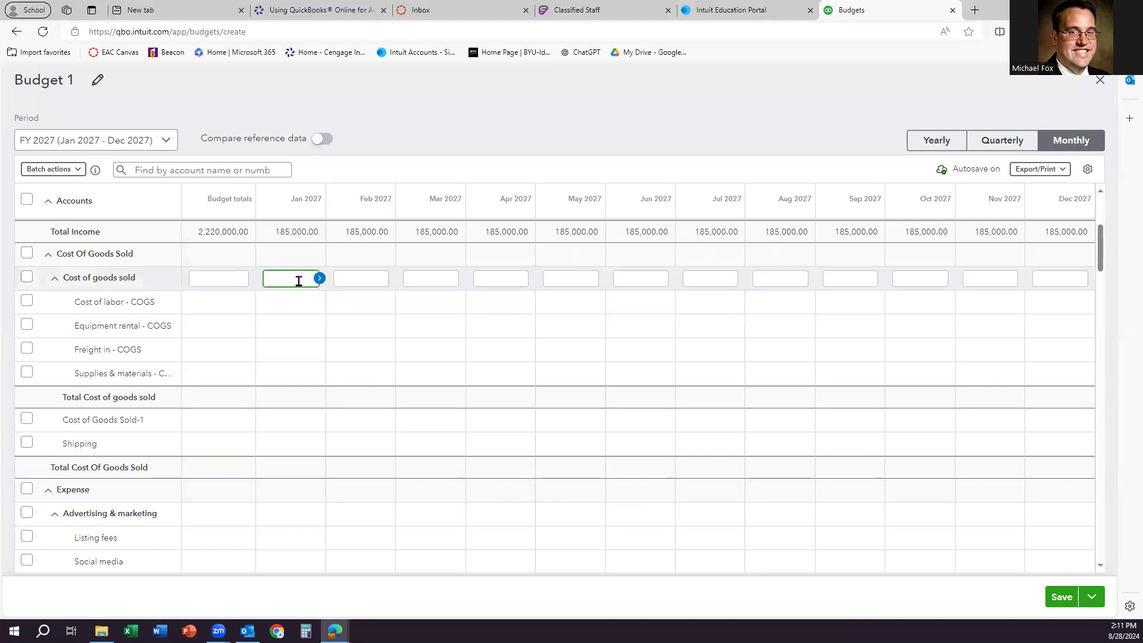
{"action": "type", "text": "135000"}
{"action": "left_click", "coordinate": [320, 278]}
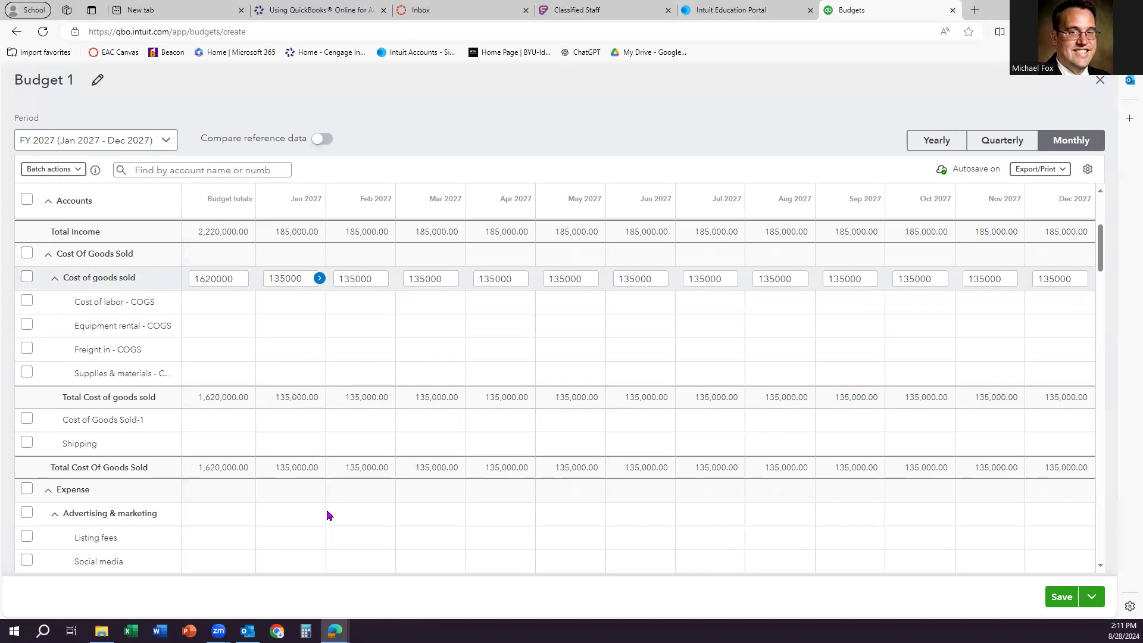
Budget 10000 for the Advertising & marketing expense in January 2027 and copy the amount across all months
{"action": "scroll", "coordinate": [319, 512], "scroll_direction": "down", "scroll_amount": 1}
{"action": "left_click", "coordinate": [306, 464]}
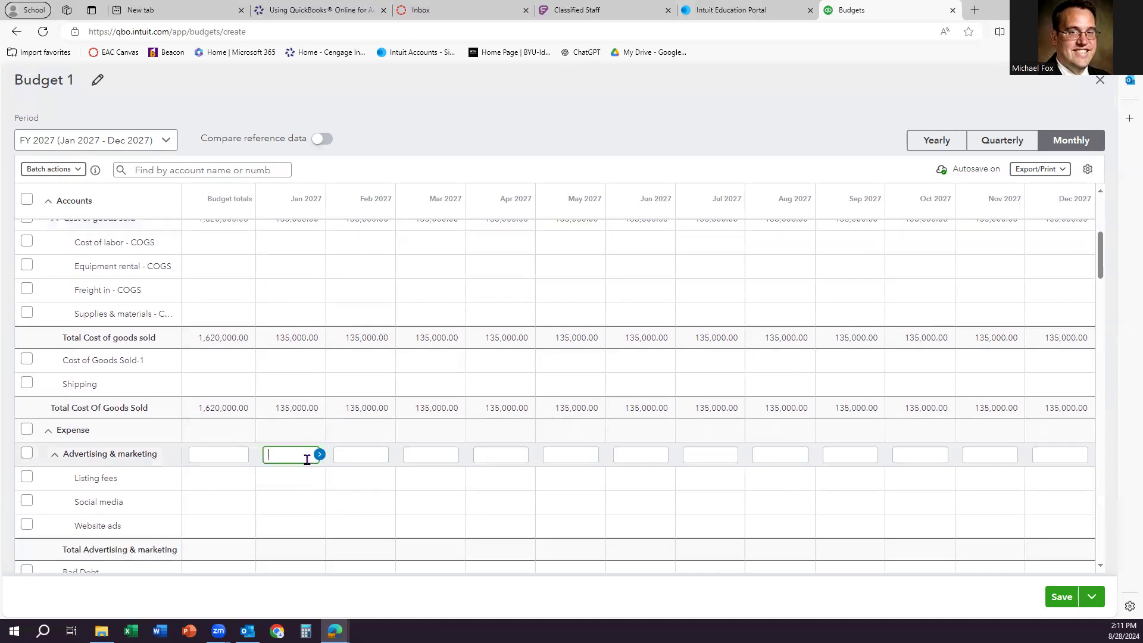
{"action": "type", "text": "10000"}
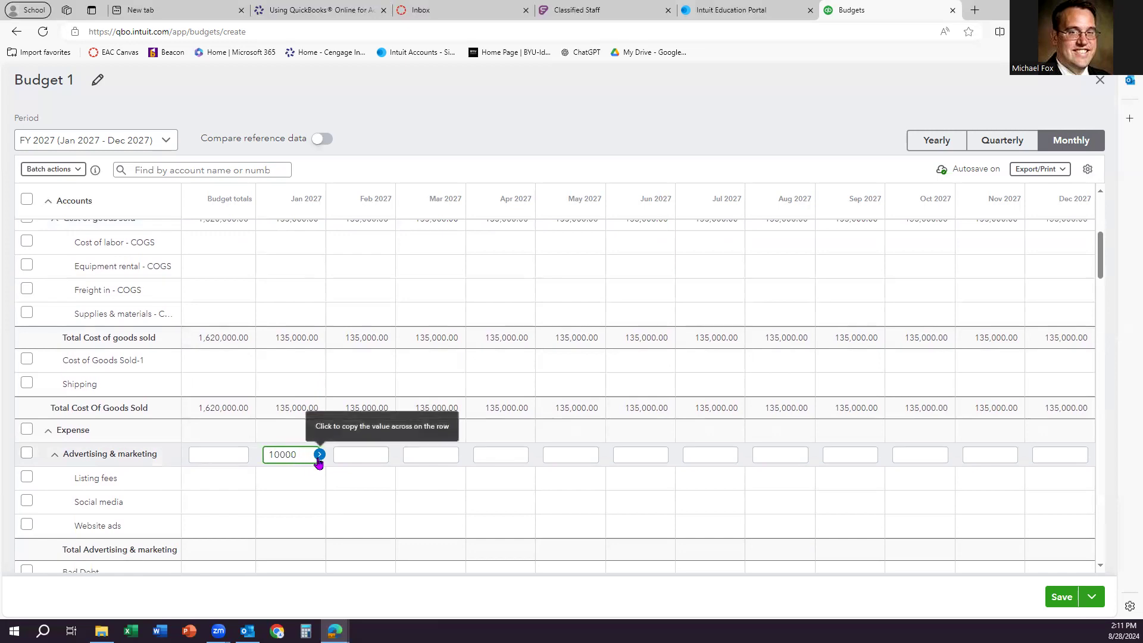
{"action": "left_click", "coordinate": [319, 456]}
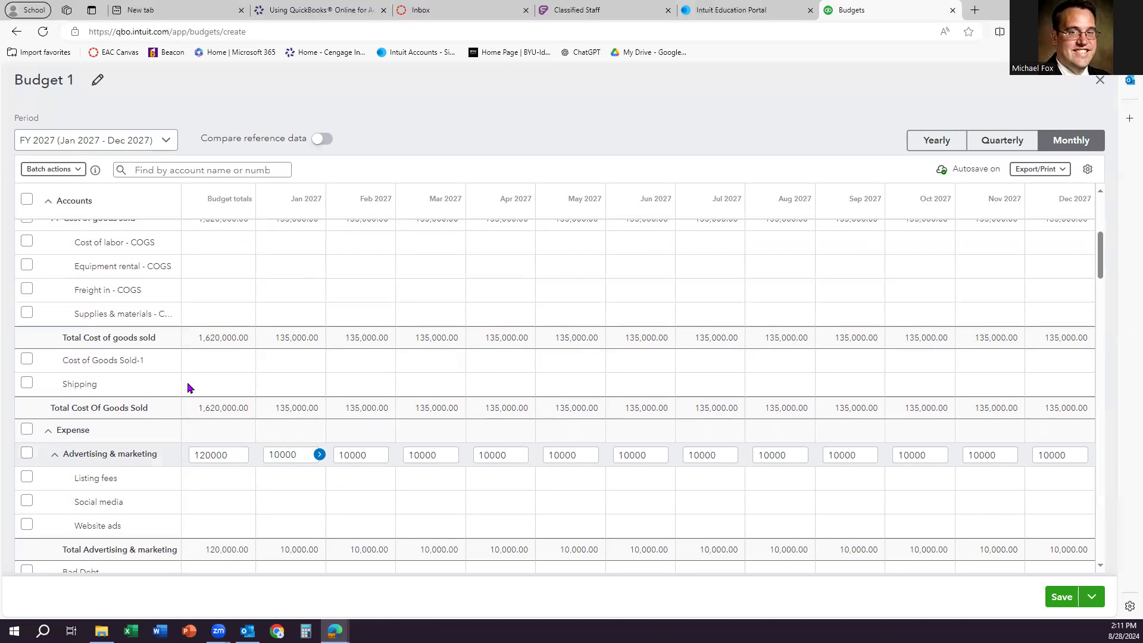
Budget 2500 for the Interest paid expense in January 2027 and copy the amount across all months
{"action": "scroll", "coordinate": [394, 493], "scroll_direction": "down", "scroll_amount": 4}
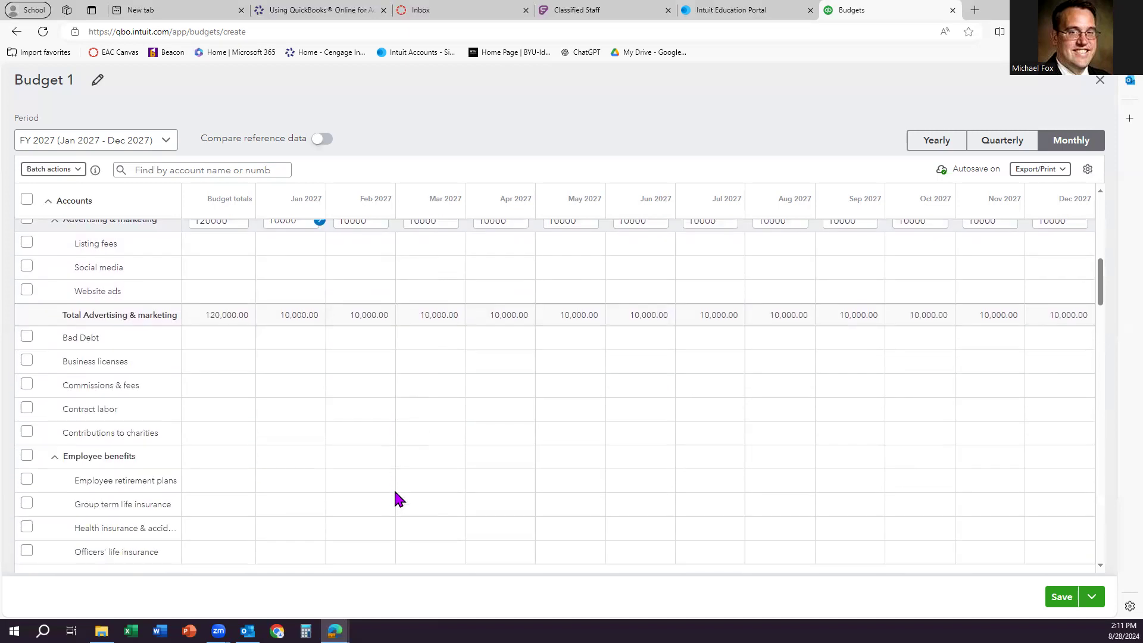
{"action": "scroll", "coordinate": [395, 491], "scroll_direction": "down", "scroll_amount": 3}
{"action": "scroll", "coordinate": [395, 492], "scroll_direction": "down", "scroll_amount": 5}
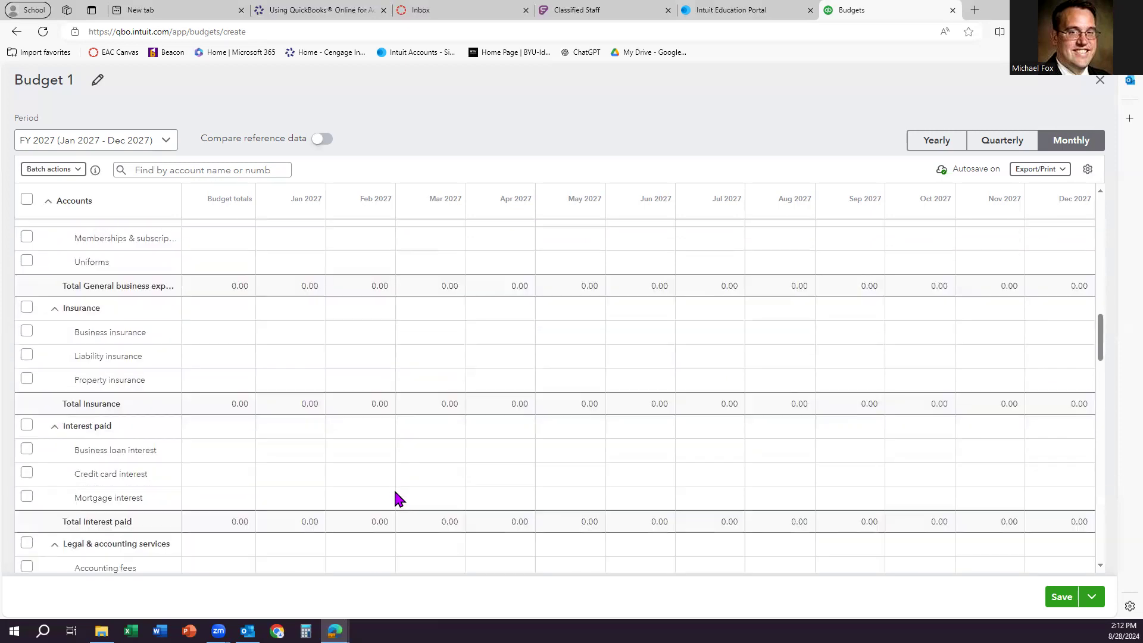
{"action": "left_click", "coordinate": [299, 428]}
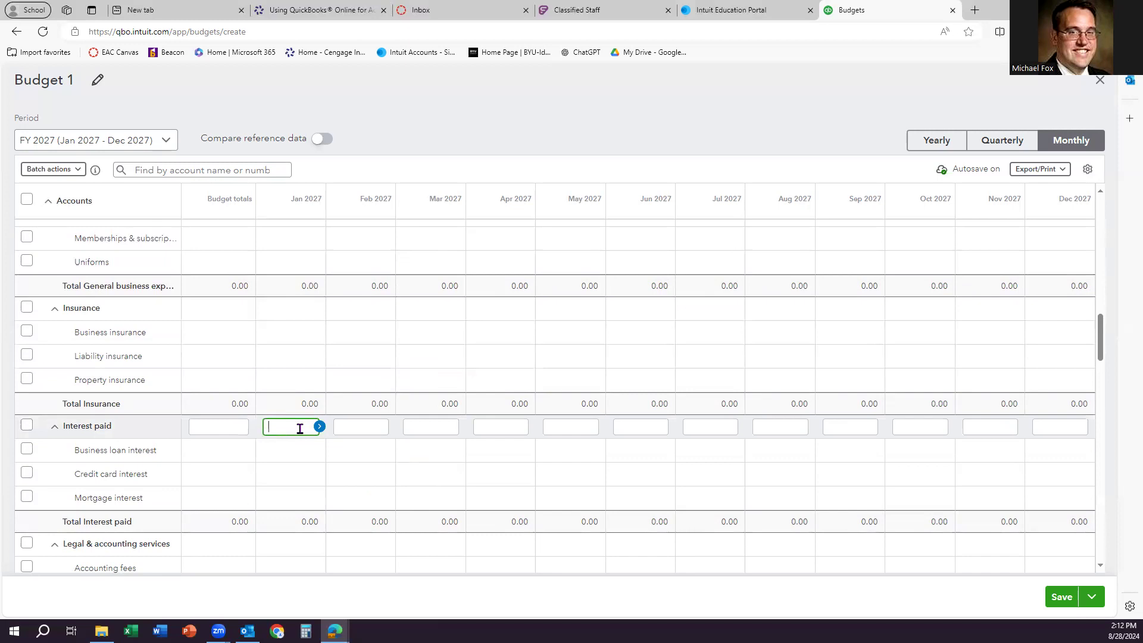
{"action": "type", "text": "2500"}
{"action": "left_click", "coordinate": [321, 433]}
{"action": "left_click", "coordinate": [200, 430]}
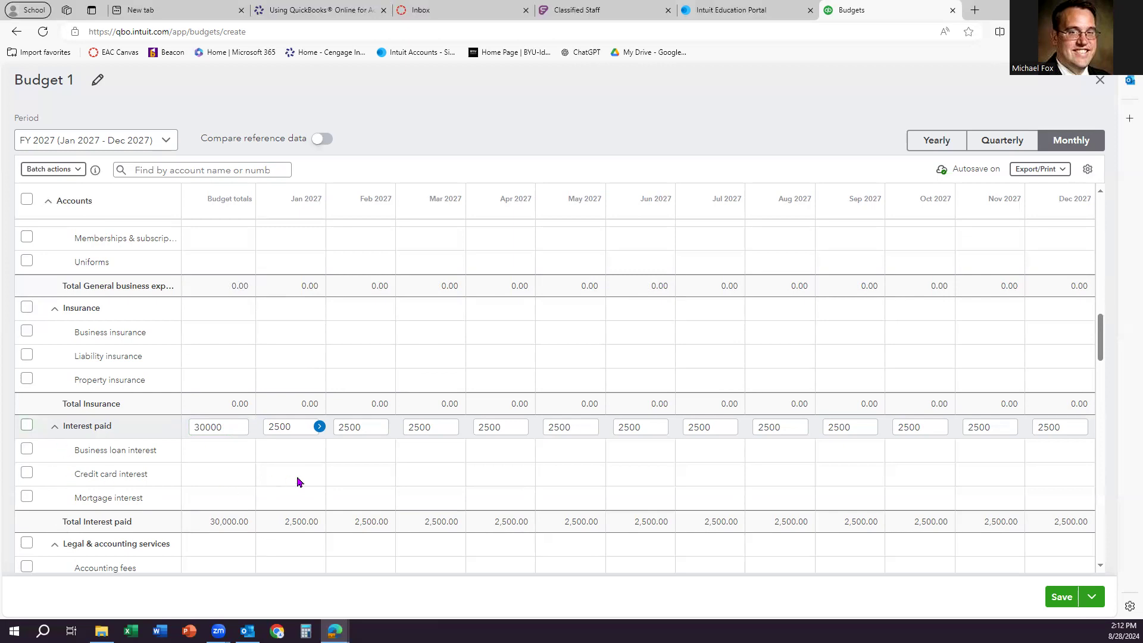
Budget 11000 for the Payroll expenses account in January 2027 and copy the amount across all months
{"action": "scroll", "coordinate": [298, 481], "scroll_direction": "up", "scroll_amount": 3}
{"action": "scroll", "coordinate": [298, 481], "scroll_direction": "down", "scroll_amount": 3}
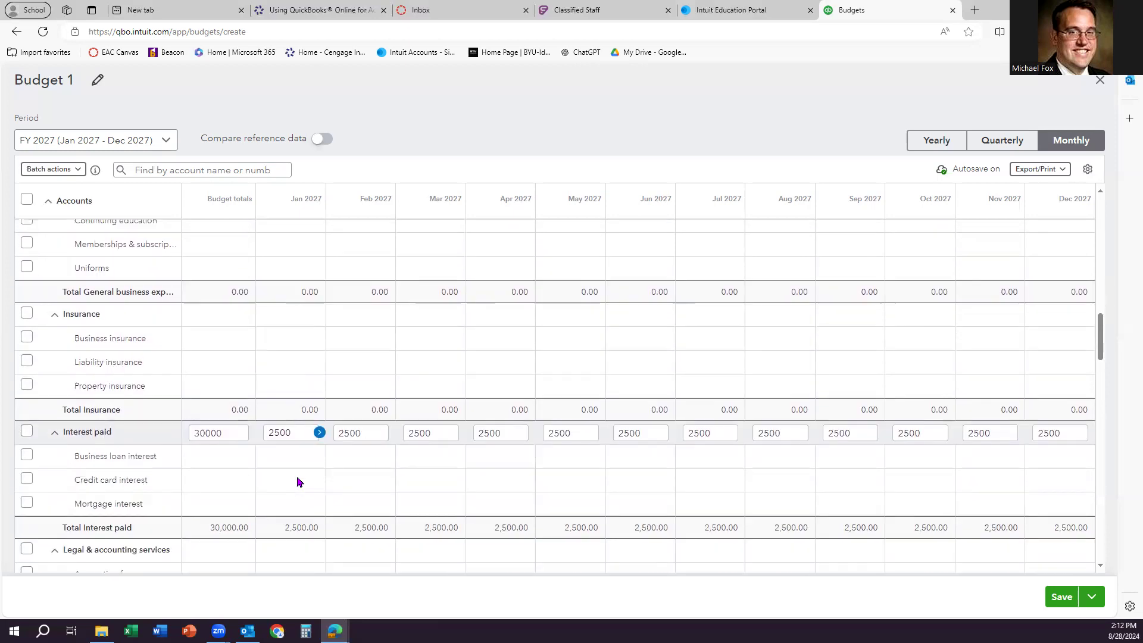
{"action": "scroll", "coordinate": [298, 481], "scroll_direction": "up", "scroll_amount": 6}
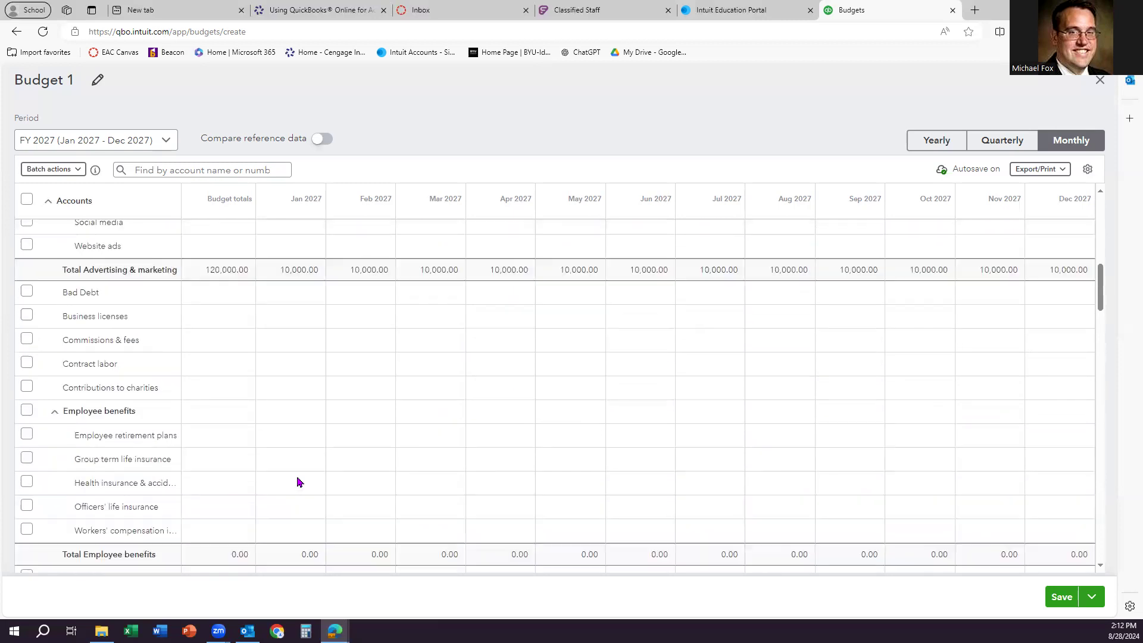
{"action": "scroll", "coordinate": [298, 479], "scroll_direction": "up", "scroll_amount": 1}
{"action": "scroll", "coordinate": [297, 479], "scroll_direction": "down", "scroll_amount": 5}
{"action": "scroll", "coordinate": [297, 481], "scroll_direction": "down", "scroll_amount": 9}
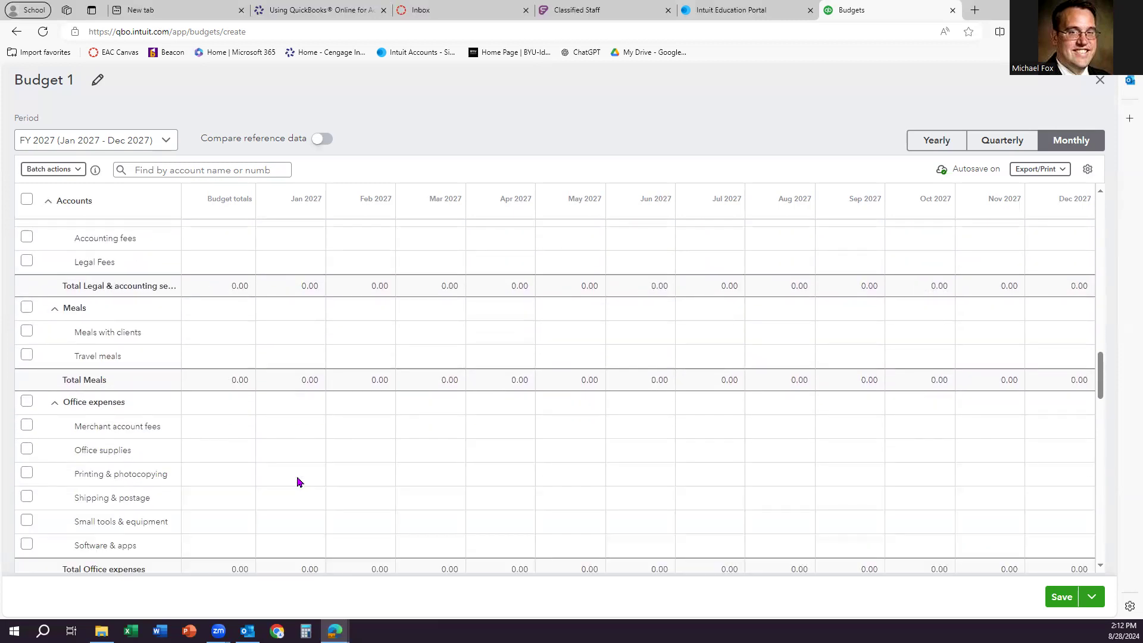
{"action": "scroll", "coordinate": [297, 480], "scroll_direction": "down", "scroll_amount": 4}
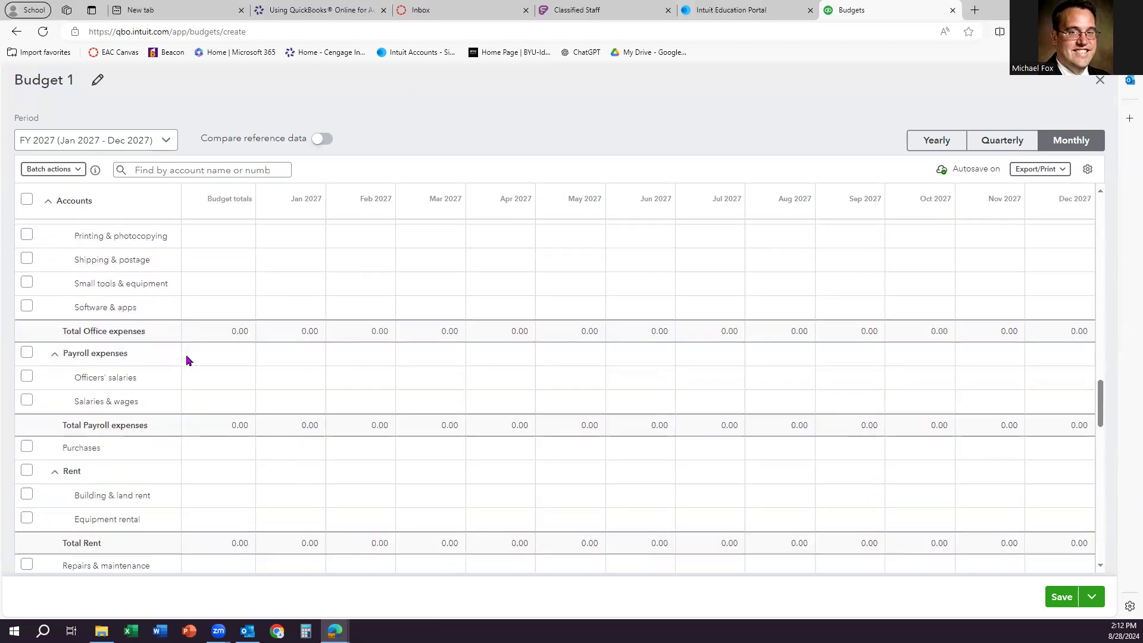
{"action": "left_click", "coordinate": [304, 356]}
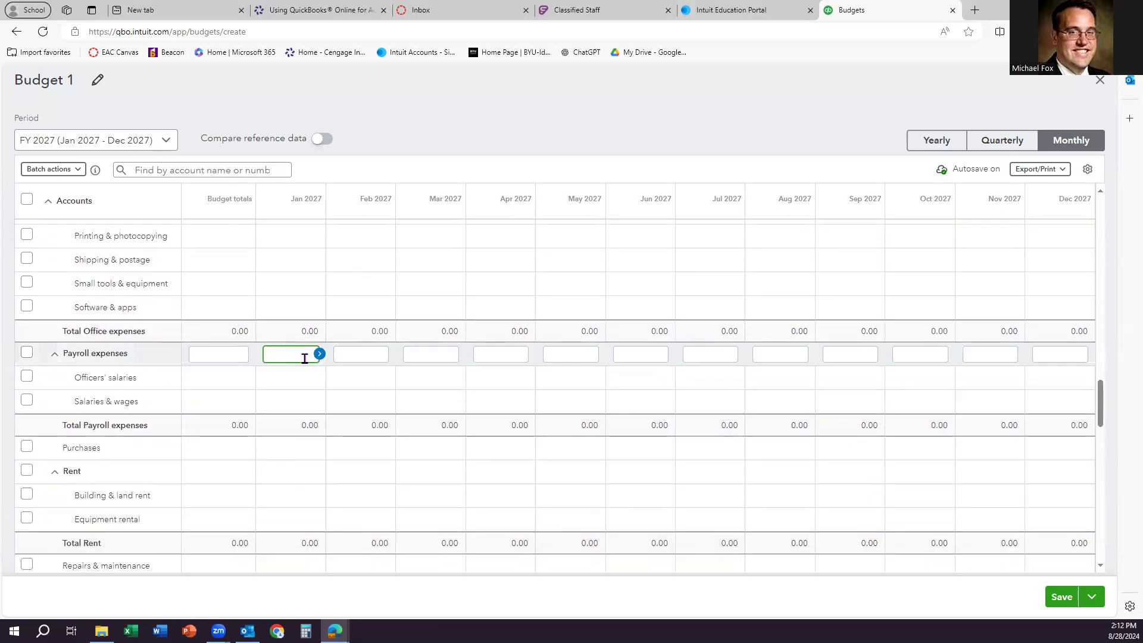
{"action": "type", "text": "11000"}
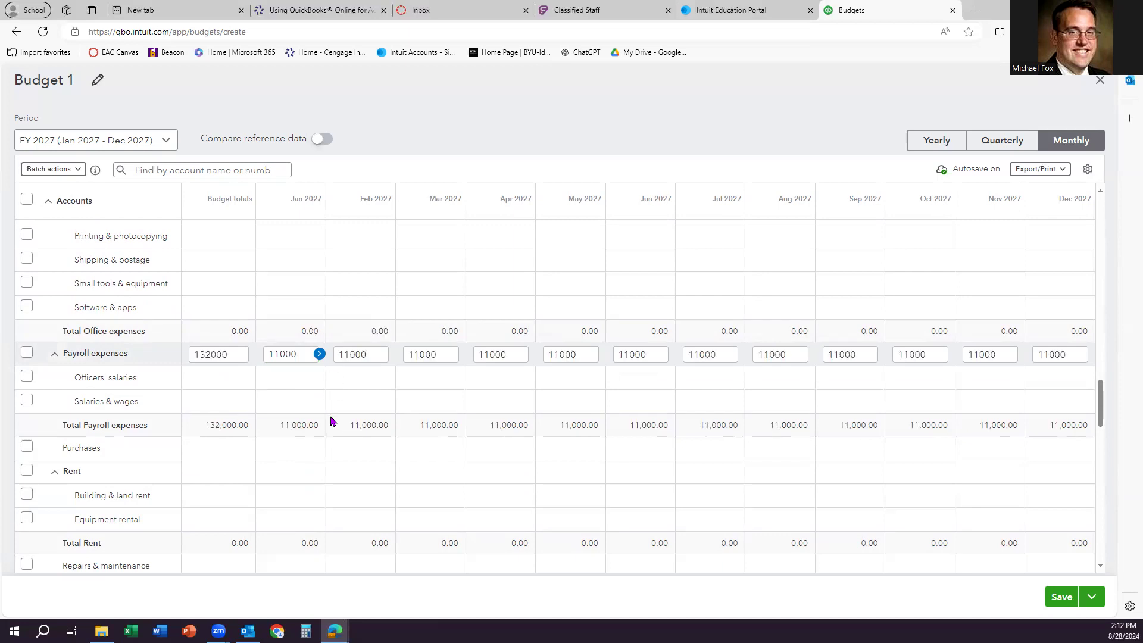
Budget 5000 for Equipment rental under Rent in January 2027 and copy the amount across all months
{"action": "left_click", "coordinate": [291, 520]}
{"action": "type", "text": "5000"}
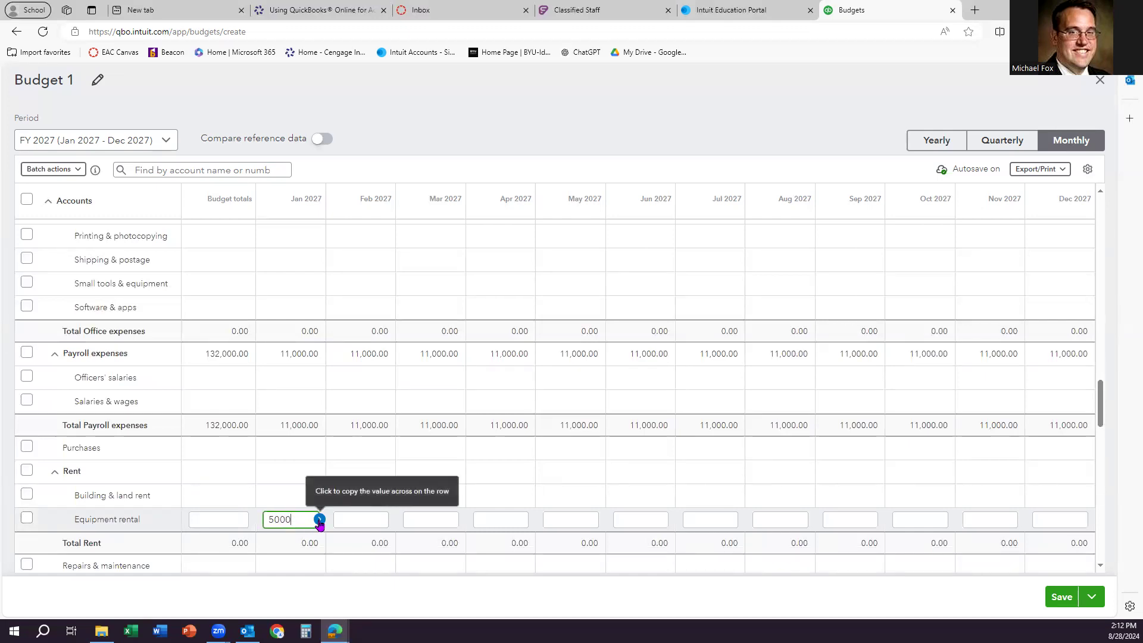
{"action": "left_click", "coordinate": [319, 519]}
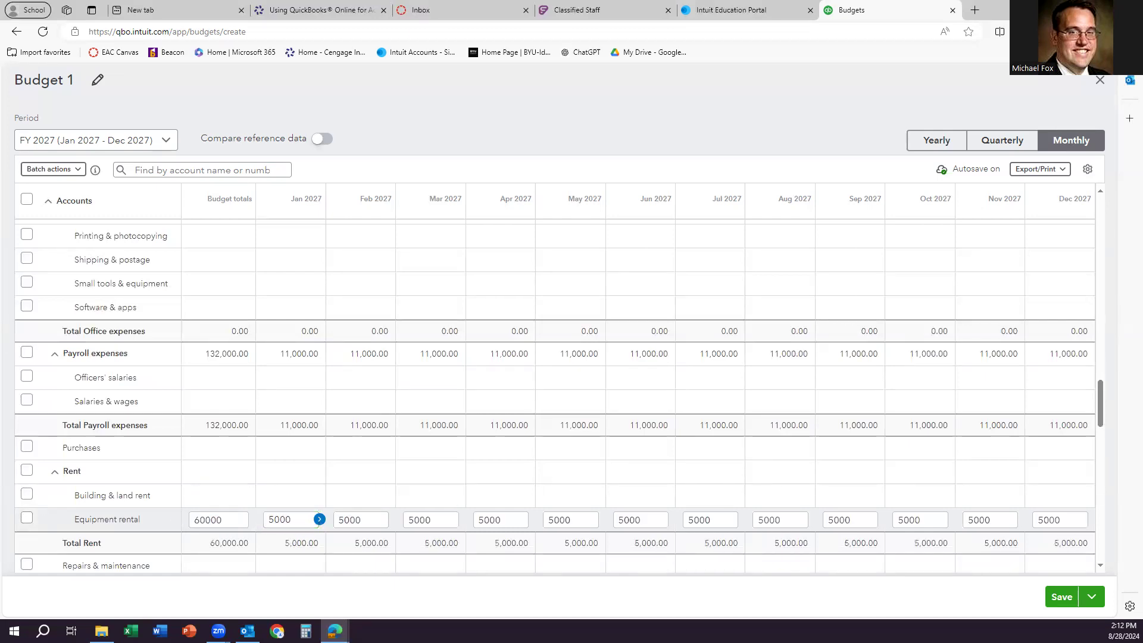
Budget 3000 for the Supplies expense in January 2027 and copy the amount across all months
{"action": "scroll", "coordinate": [485, 424], "scroll_direction": "down", "scroll_amount": 3}
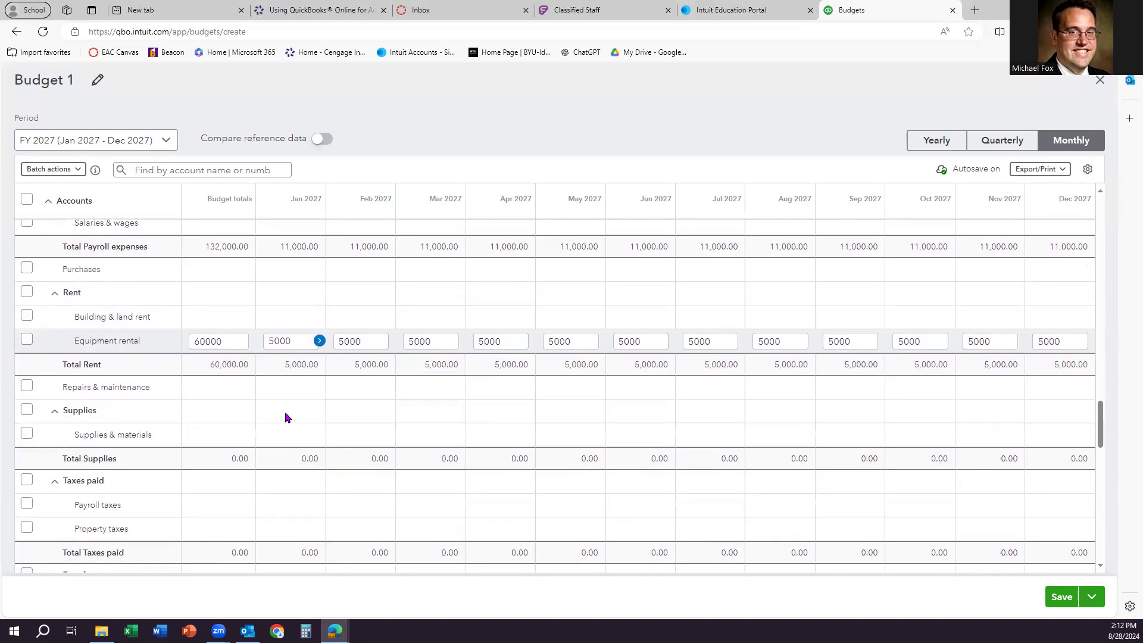
{"action": "left_click", "coordinate": [300, 411]}
{"action": "type", "text": "3"}
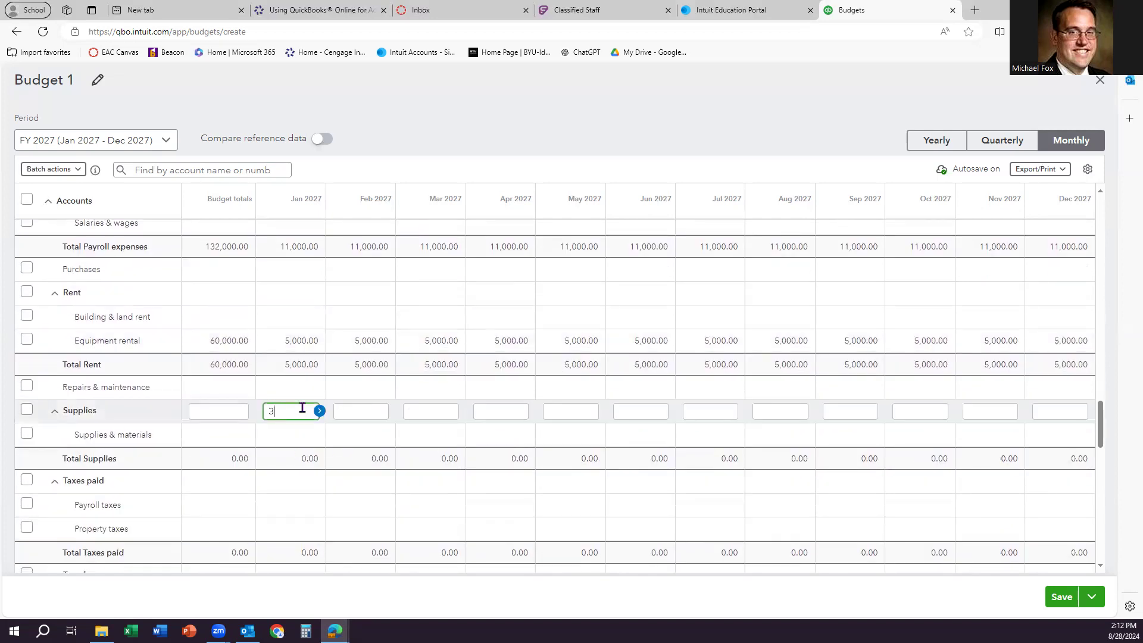
{"action": "type", "text": "000"}
{"action": "left_click", "coordinate": [320, 411]}
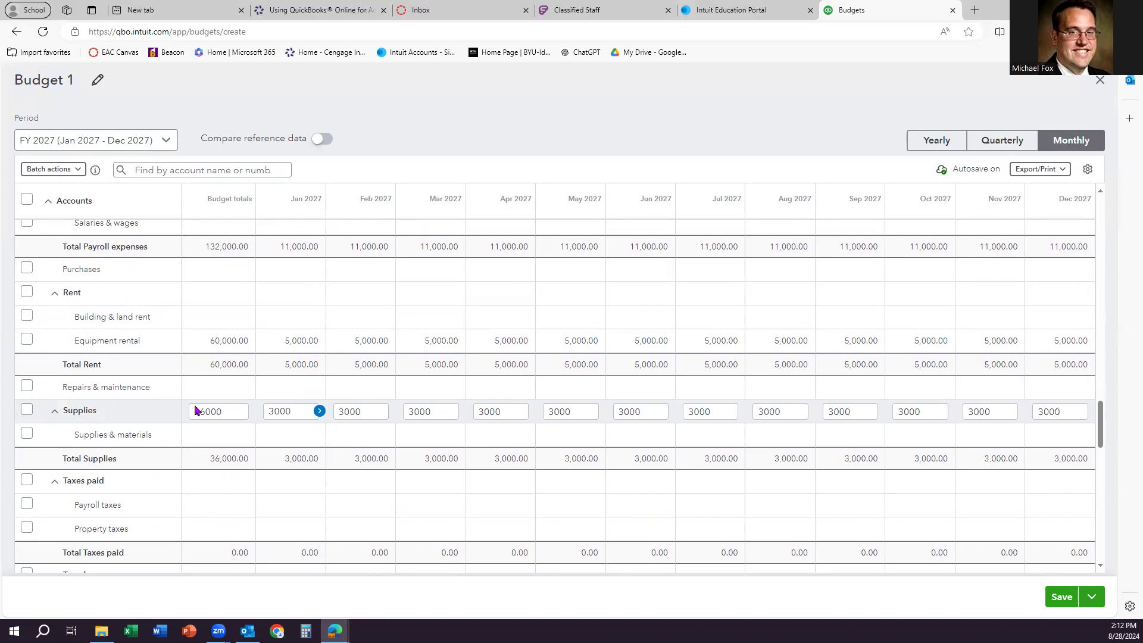
Budget 4000 for Internet & TV services under Utilities in January 2027 and copy the amount across all months
{"action": "scroll", "coordinate": [359, 452], "scroll_direction": "down", "scroll_amount": 2}
{"action": "scroll", "coordinate": [358, 450], "scroll_direction": "down", "scroll_amount": 6}
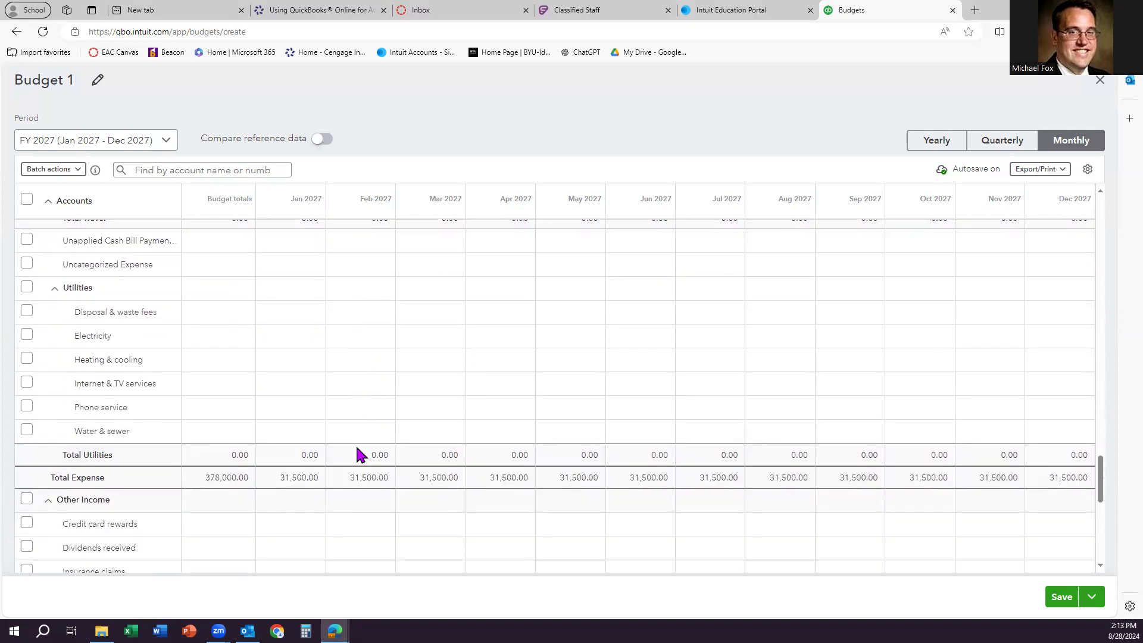
{"action": "left_click", "coordinate": [287, 381]}
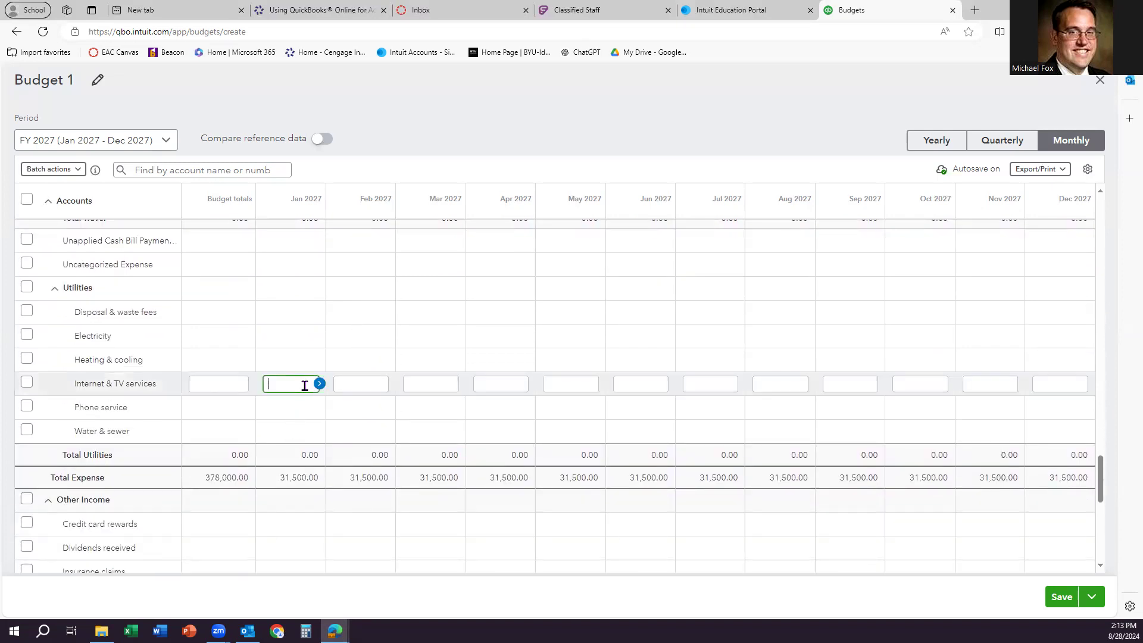
{"action": "type", "text": "4000"}
{"action": "left_click", "coordinate": [320, 384]}
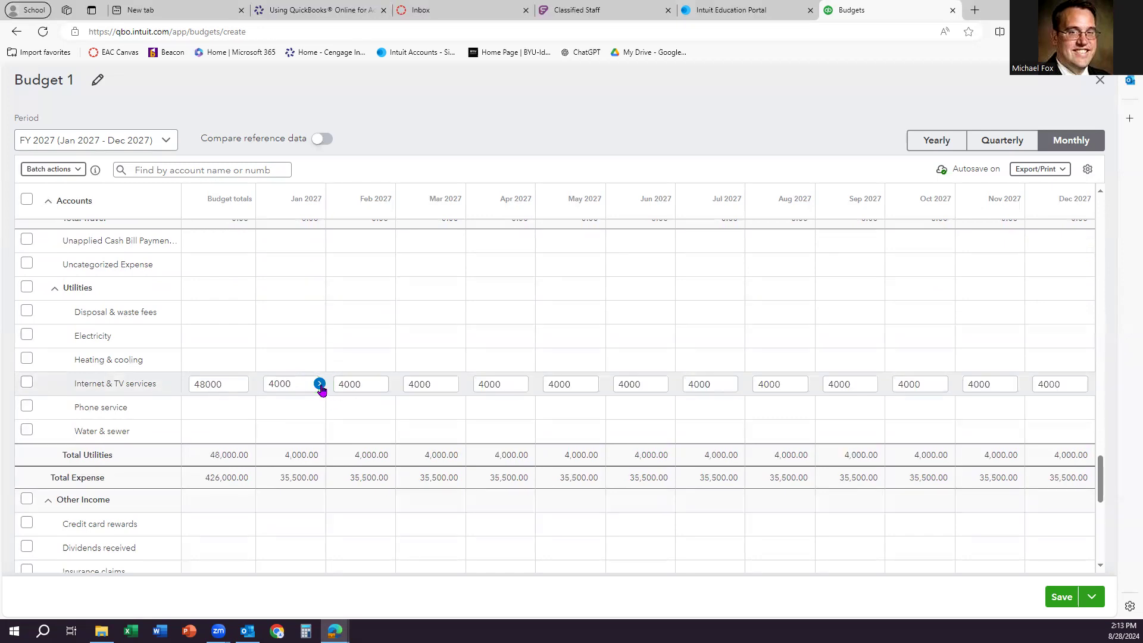
Budget 2000 for Phone service under Utilities in January 2027 and copy the amount across all months
{"action": "left_click", "coordinate": [292, 406]}
{"action": "type", "text": "2000"}
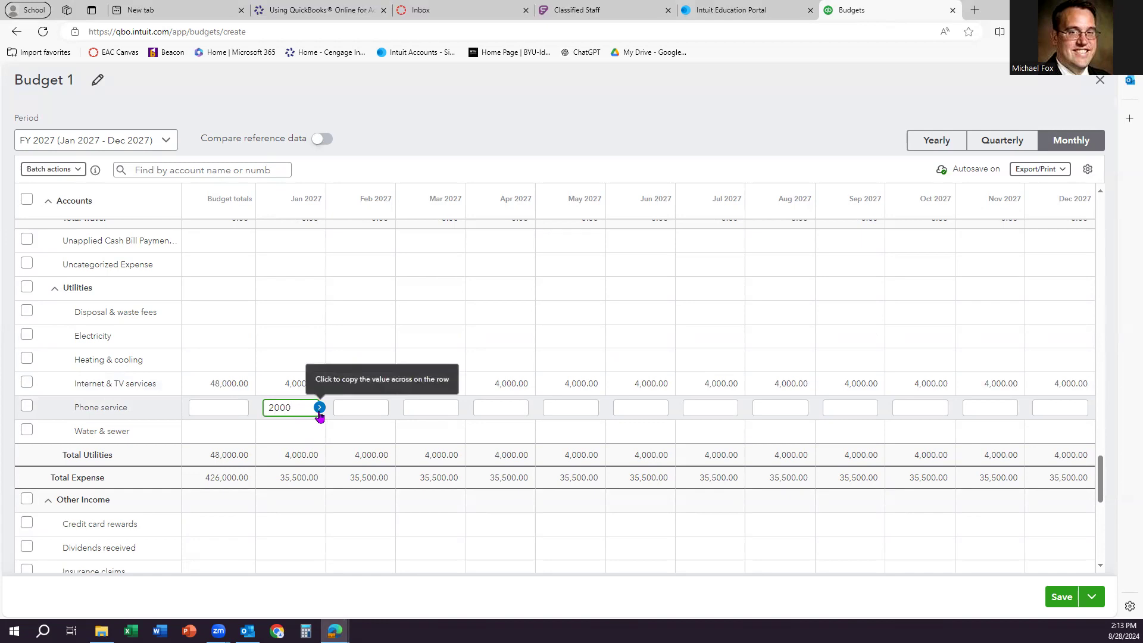
{"action": "left_click", "coordinate": [319, 408]}
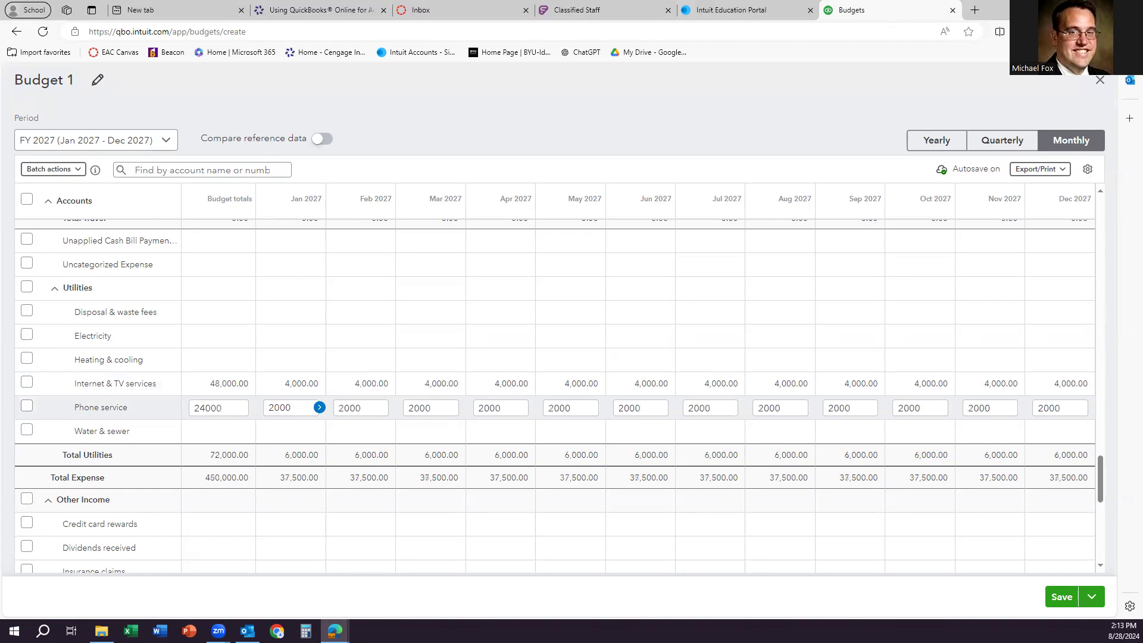
Budget 1000 for Vehicle gas & fuel under Vehicle expenses in January 2027 and copy the amount across all months
{"action": "scroll", "coordinate": [351, 452], "scroll_direction": "down", "scroll_amount": 3}
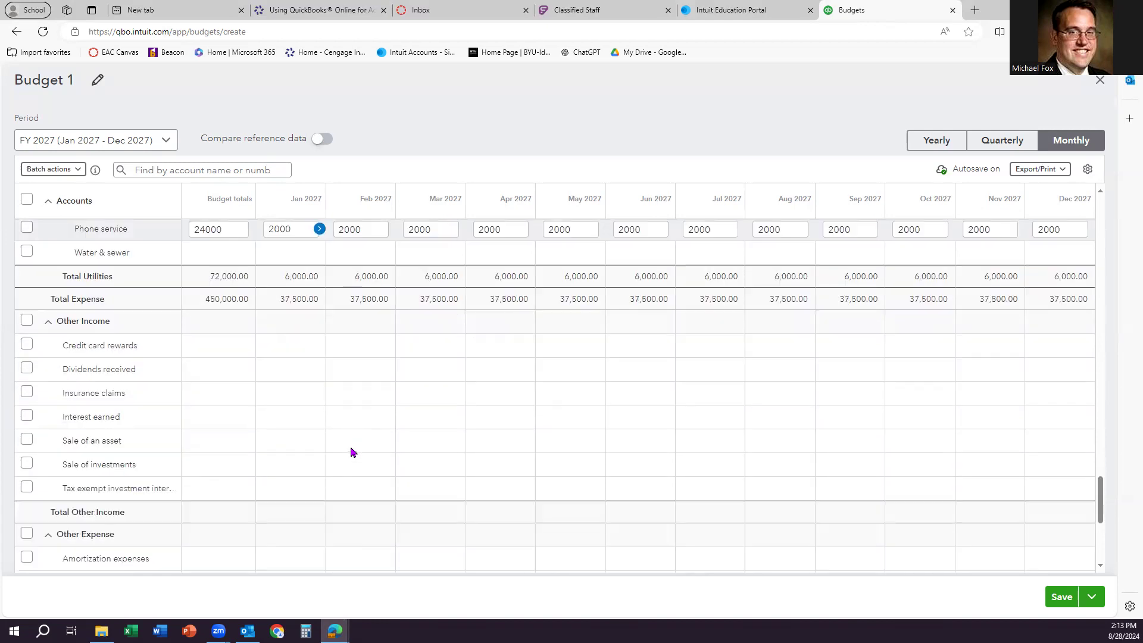
{"action": "scroll", "coordinate": [351, 452], "scroll_direction": "down", "scroll_amount": 4}
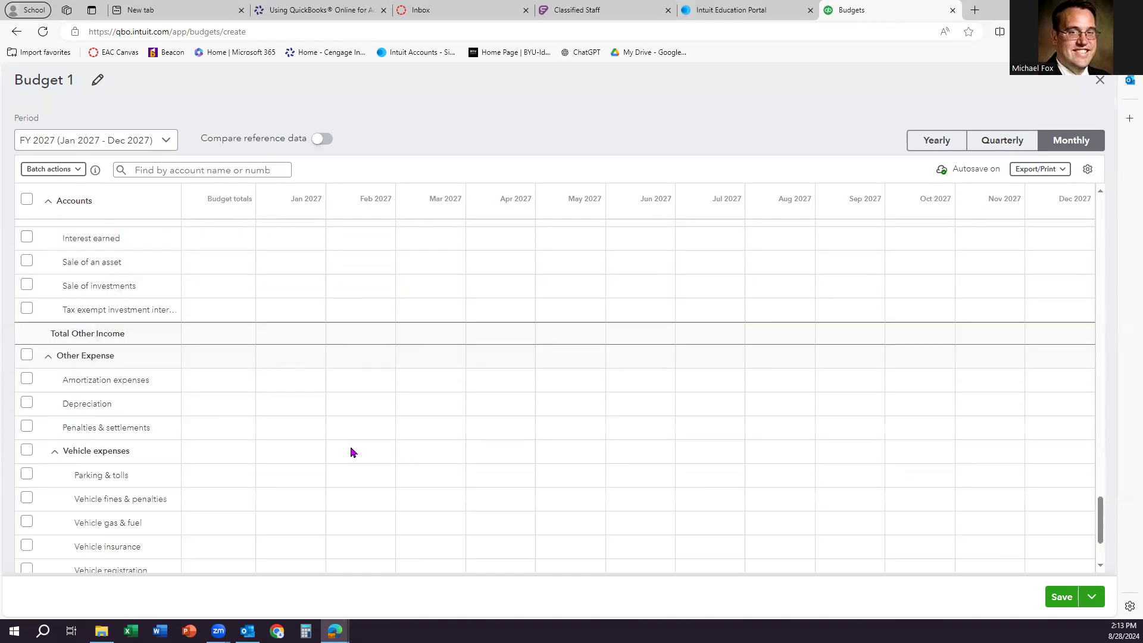
{"action": "left_click", "coordinate": [291, 467]}
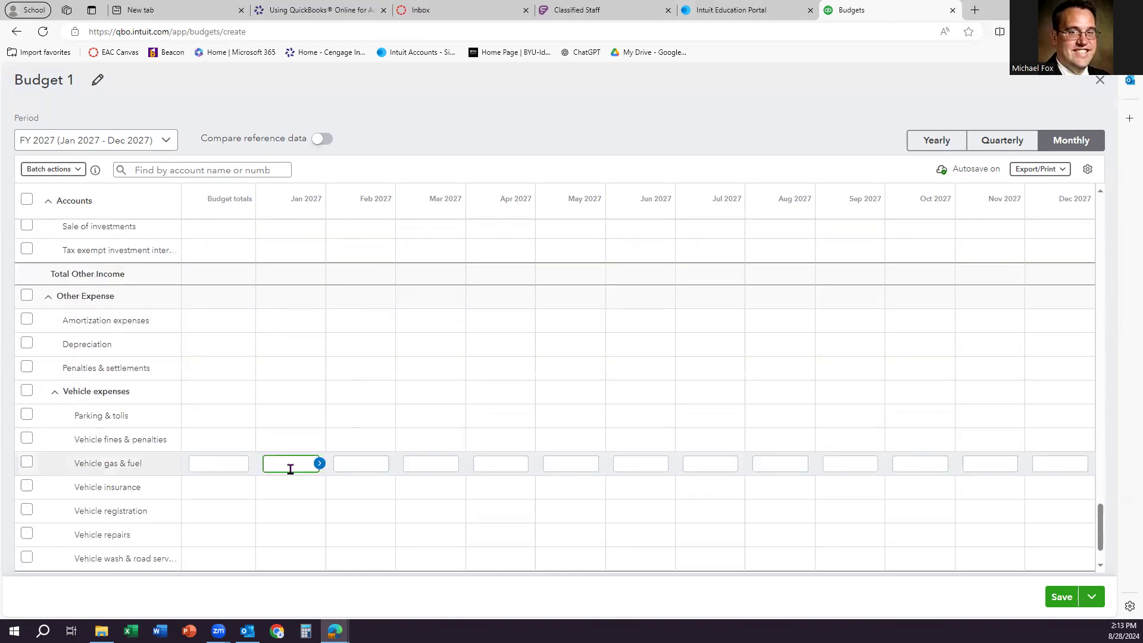
{"action": "type", "text": "1000"}
{"action": "left_click", "coordinate": [320, 463]}
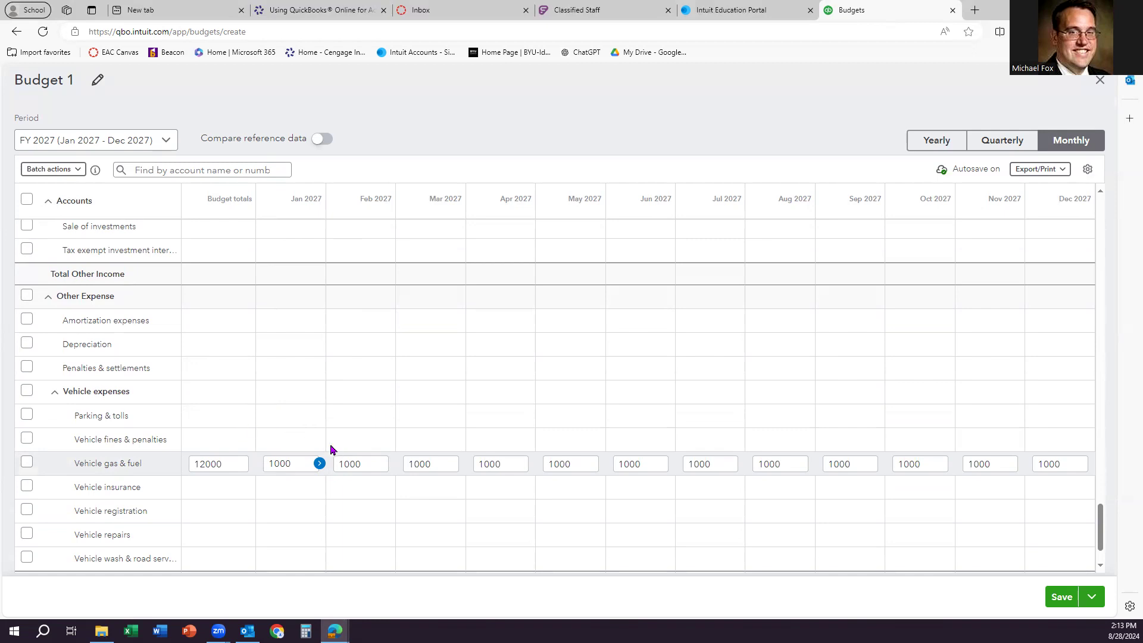
Hide the empty rows in the budget table and review the budgeted accounts from income down to net income
{"action": "scroll", "coordinate": [331, 446], "scroll_direction": "up", "scroll_amount": 10}
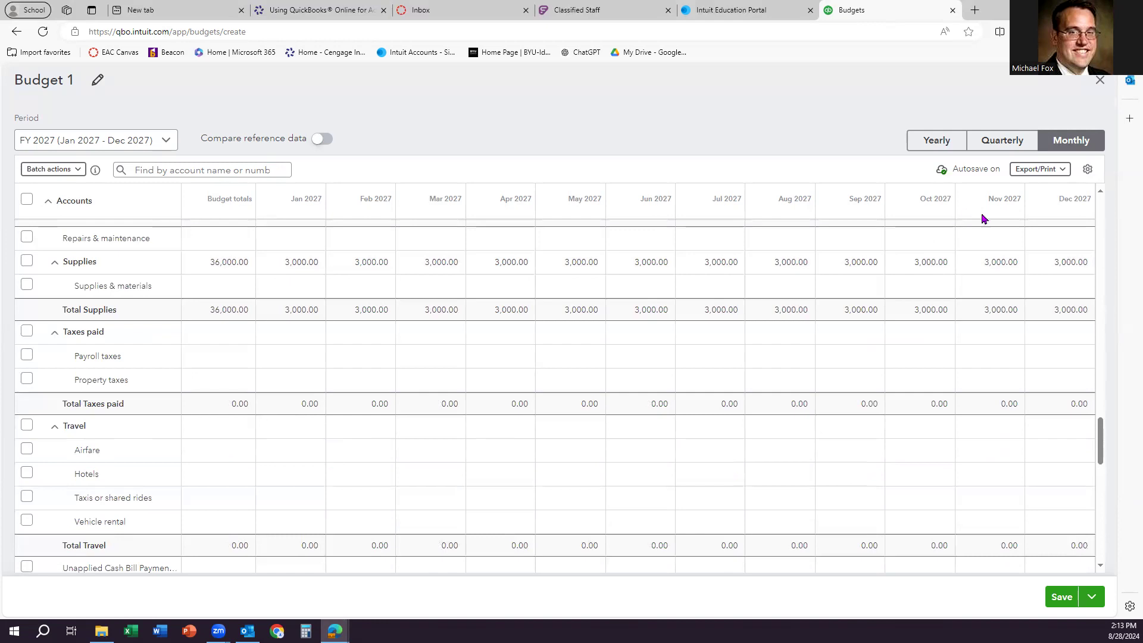
{"action": "left_click", "coordinate": [1089, 170]}
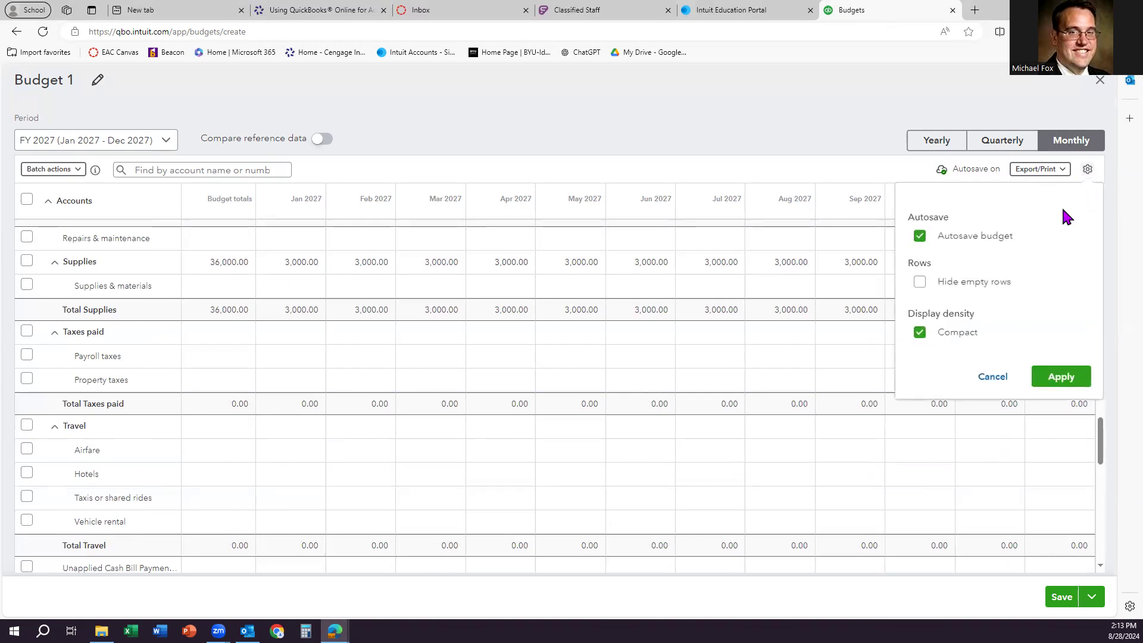
{"action": "left_click", "coordinate": [921, 283]}
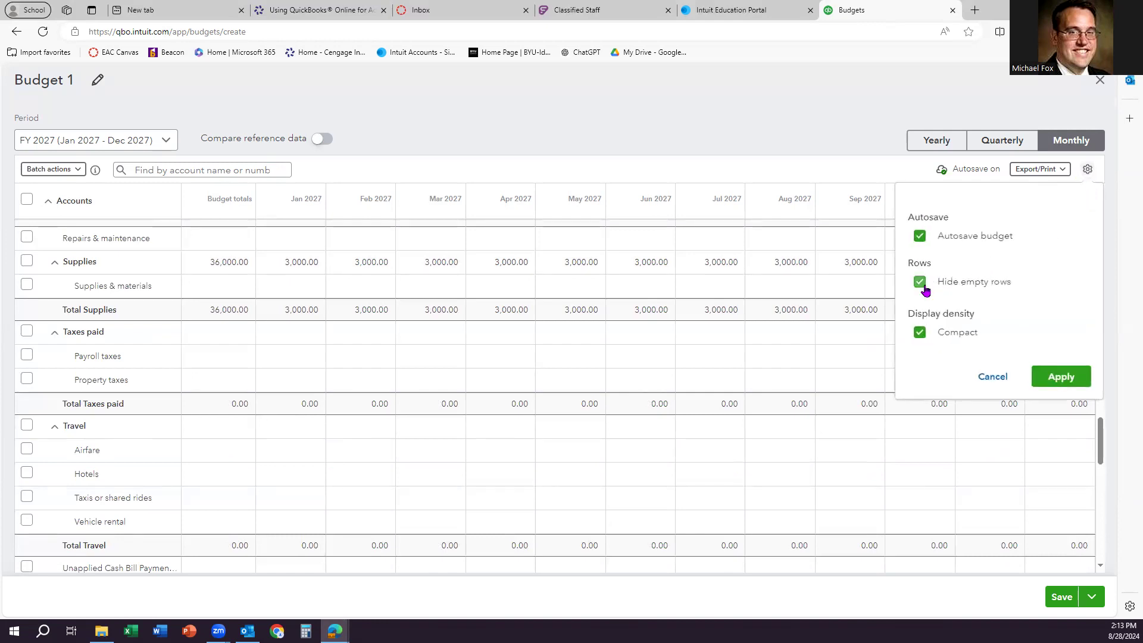
{"action": "left_click", "coordinate": [1059, 381]}
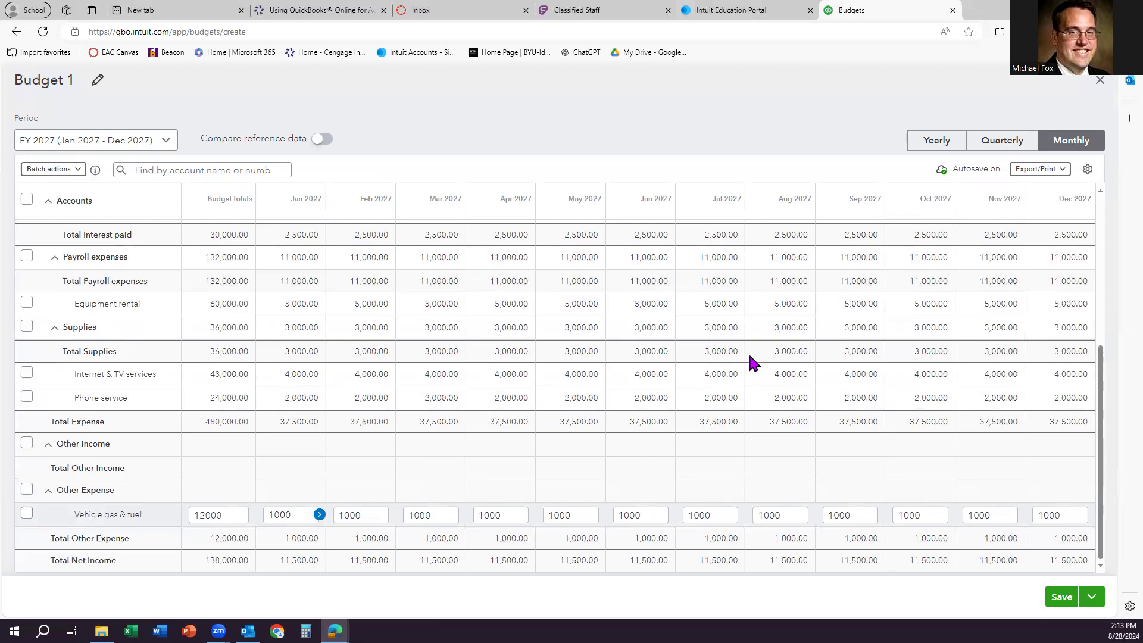
{"action": "scroll", "coordinate": [909, 381], "scroll_direction": "up", "scroll_amount": 4}
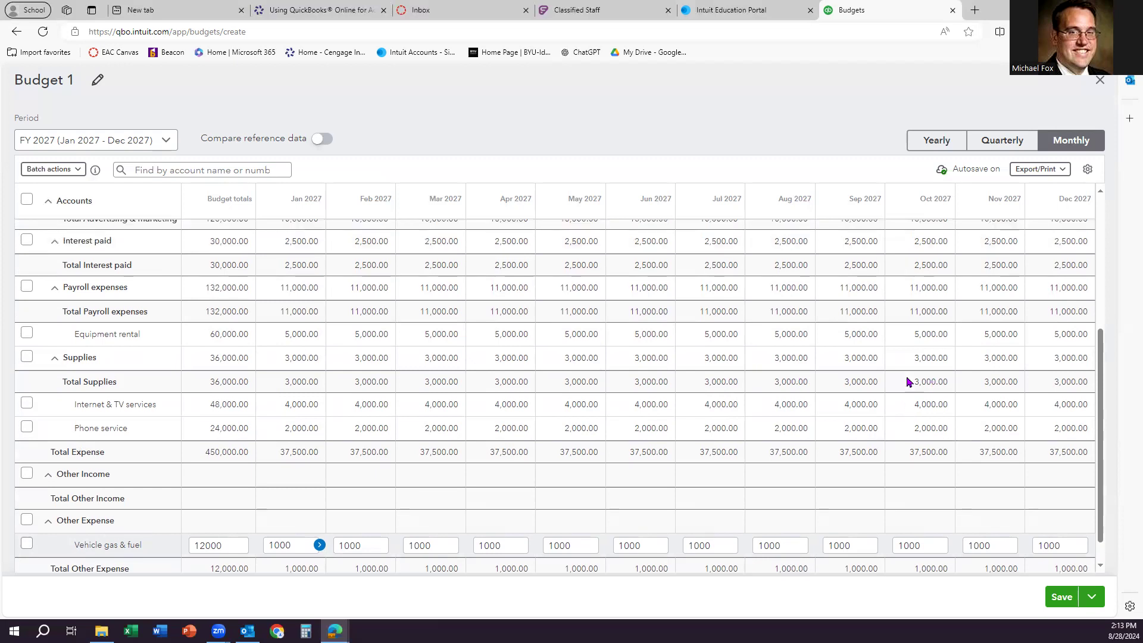
{"action": "scroll", "coordinate": [909, 382], "scroll_direction": "up", "scroll_amount": 3}
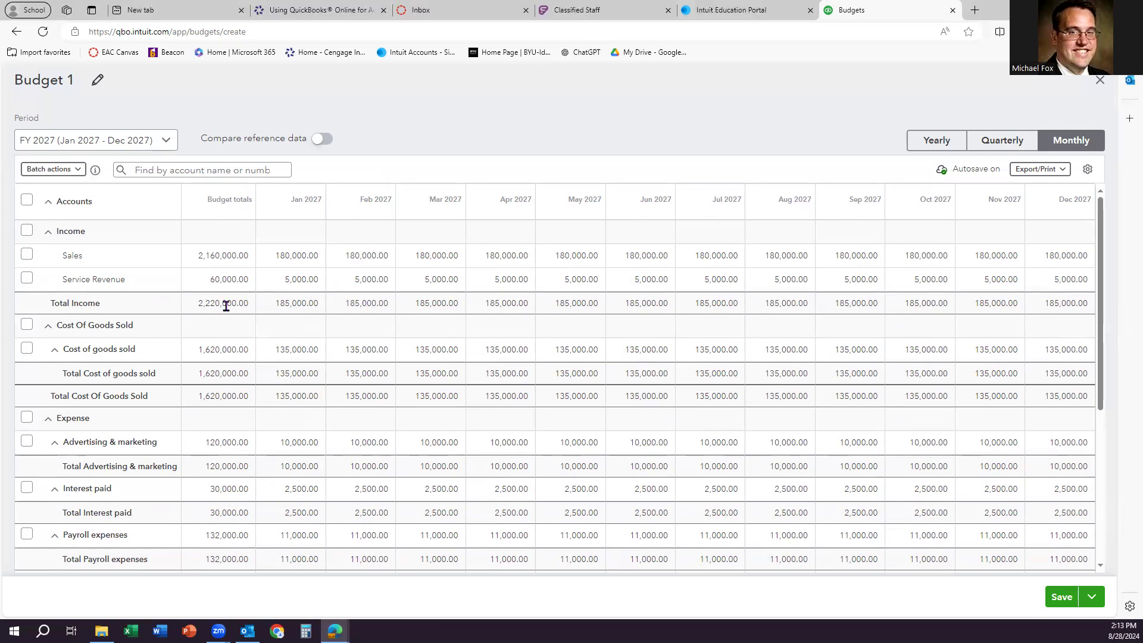
{"action": "scroll", "coordinate": [226, 306], "scroll_direction": "down", "scroll_amount": 2}
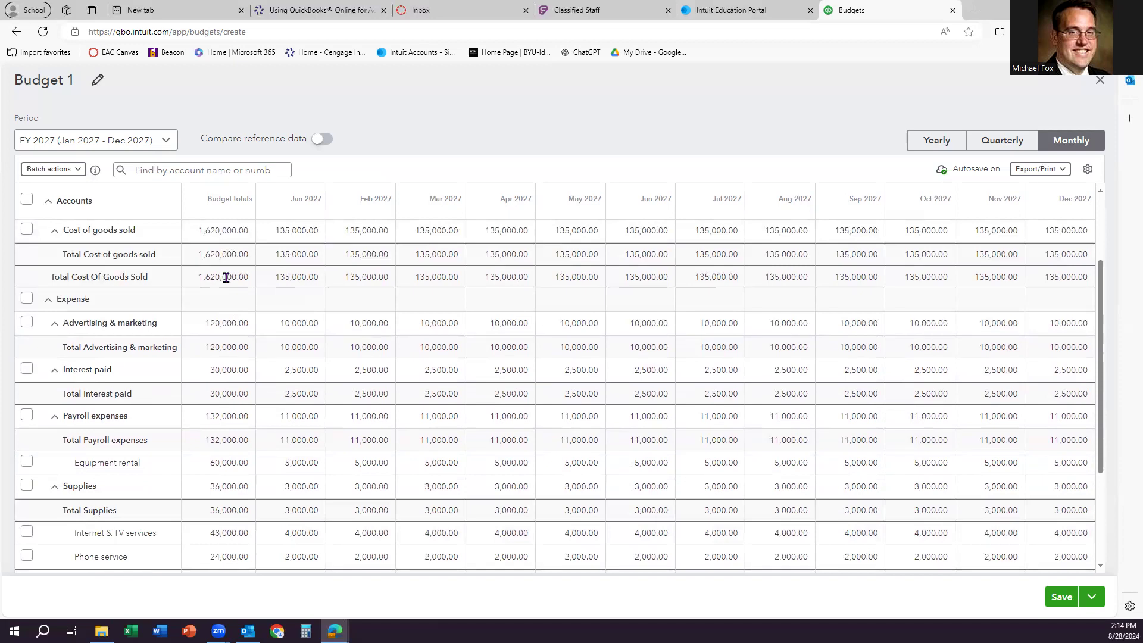
{"action": "scroll", "coordinate": [227, 278], "scroll_direction": "down", "scroll_amount": 3}
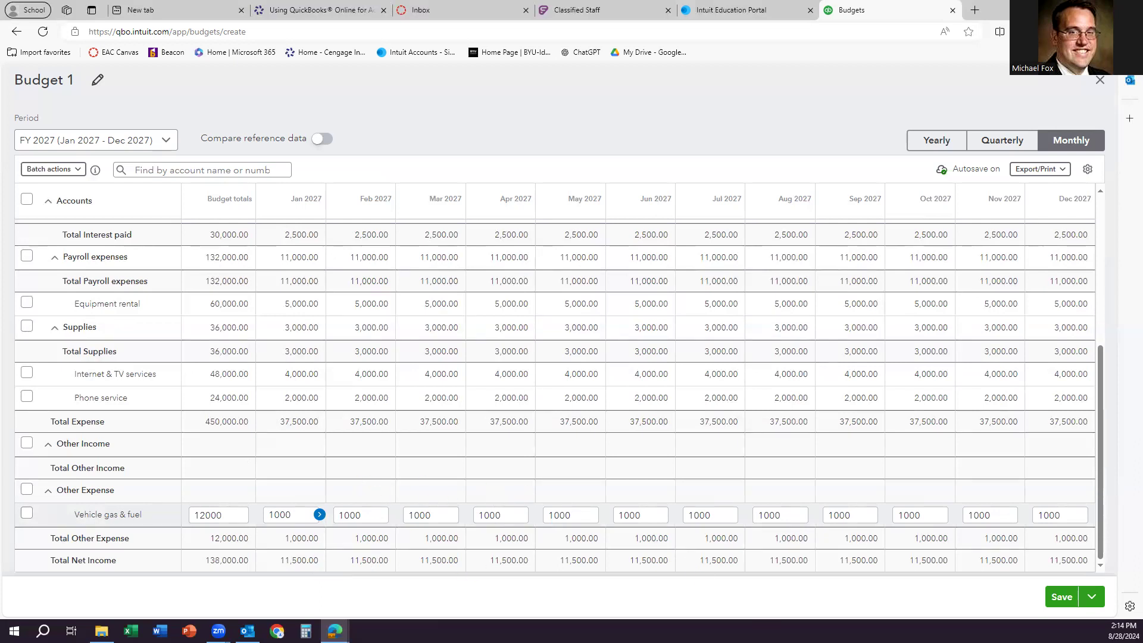
Save and close Budget 1 and dismiss the feedback survey without submitting a rating
{"action": "left_click", "coordinate": [1086, 592]}
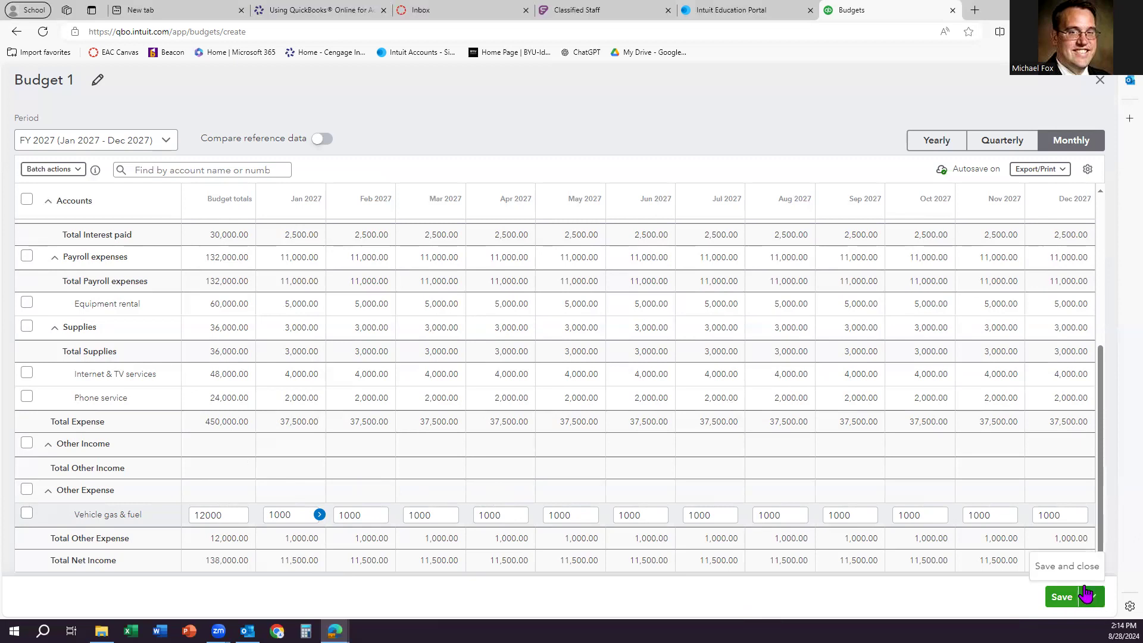
{"action": "left_click", "coordinate": [1067, 565]}
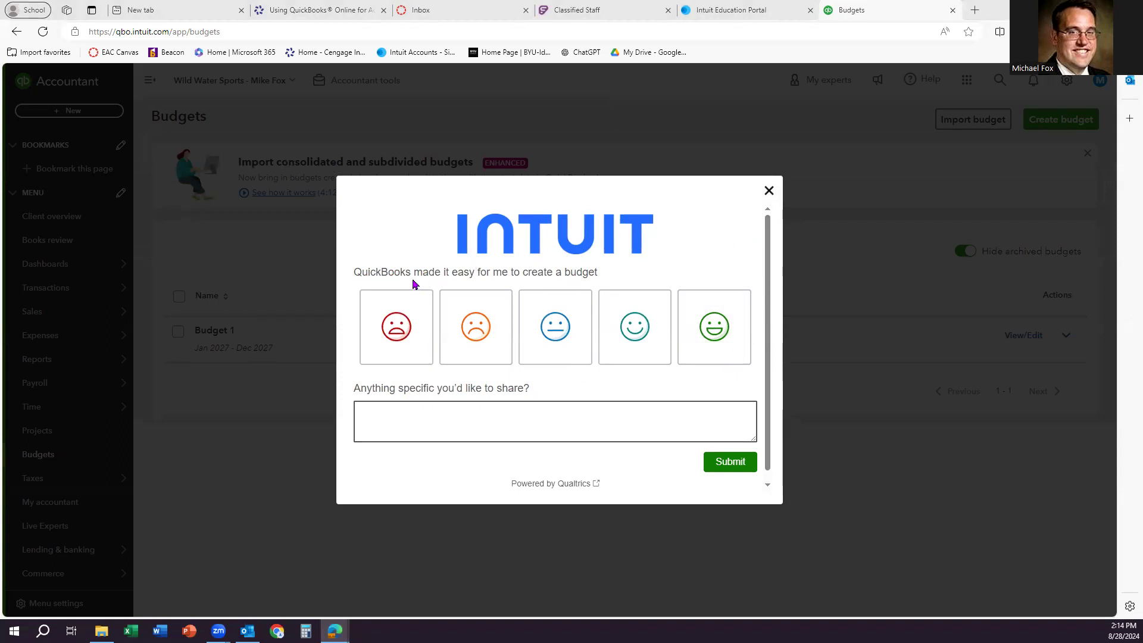
{"action": "left_click", "coordinate": [502, 298]}
{"action": "left_click", "coordinate": [768, 192]}
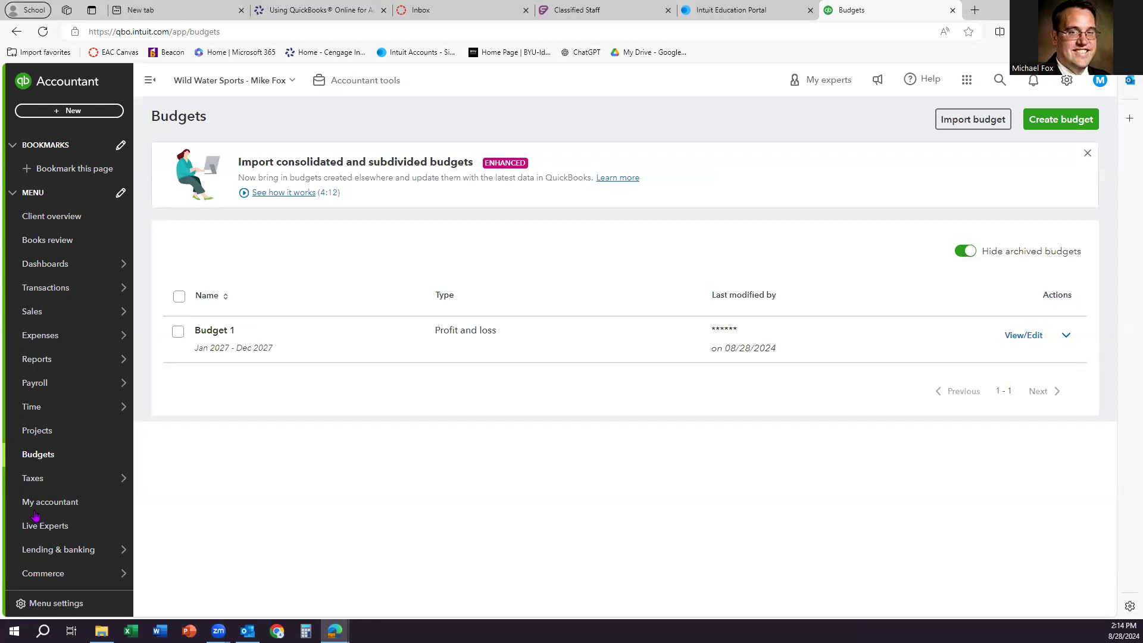
Find and open the Budget Overview report for Budget 1 and review its monthly figures
{"action": "mouse_move", "coordinate": [92, 373]}
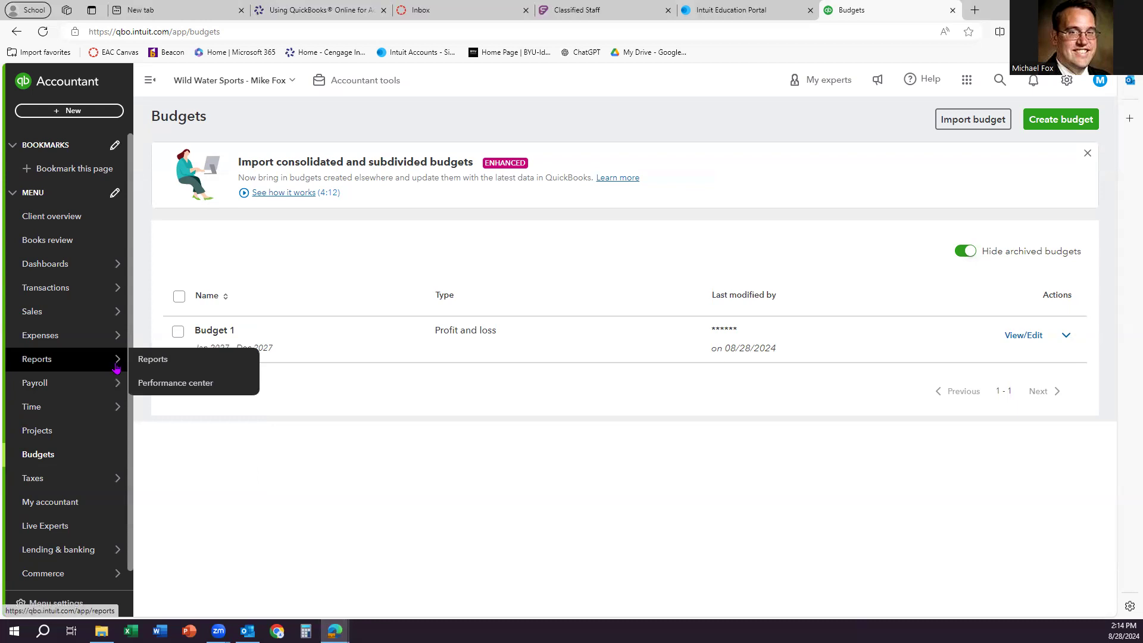
{"action": "left_click", "coordinate": [153, 365]}
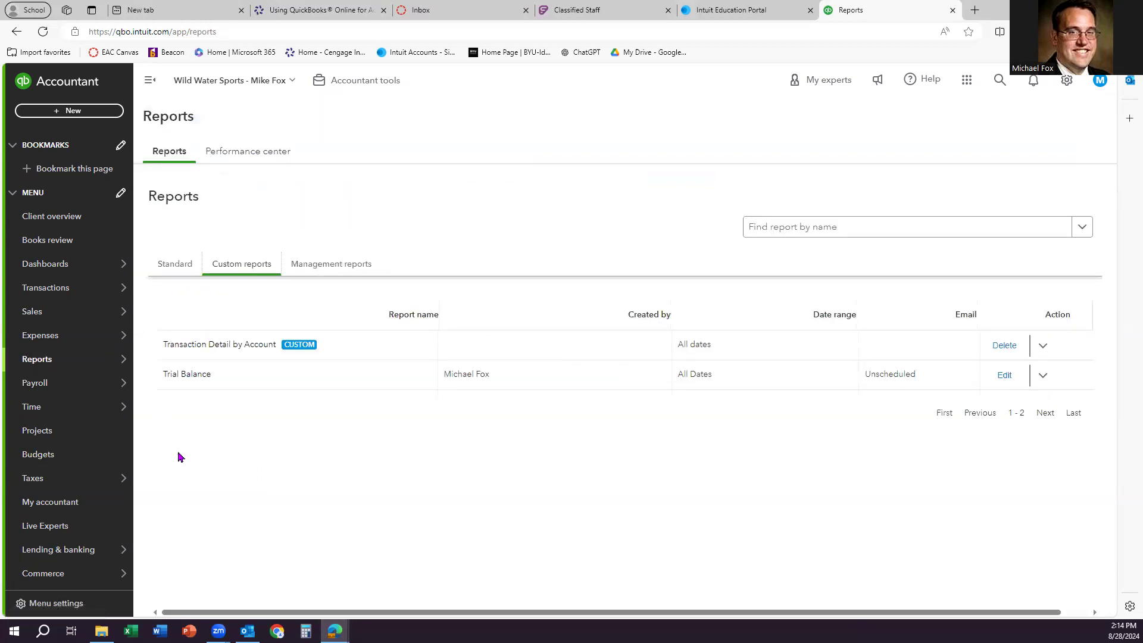
{"action": "left_click", "coordinate": [760, 233]}
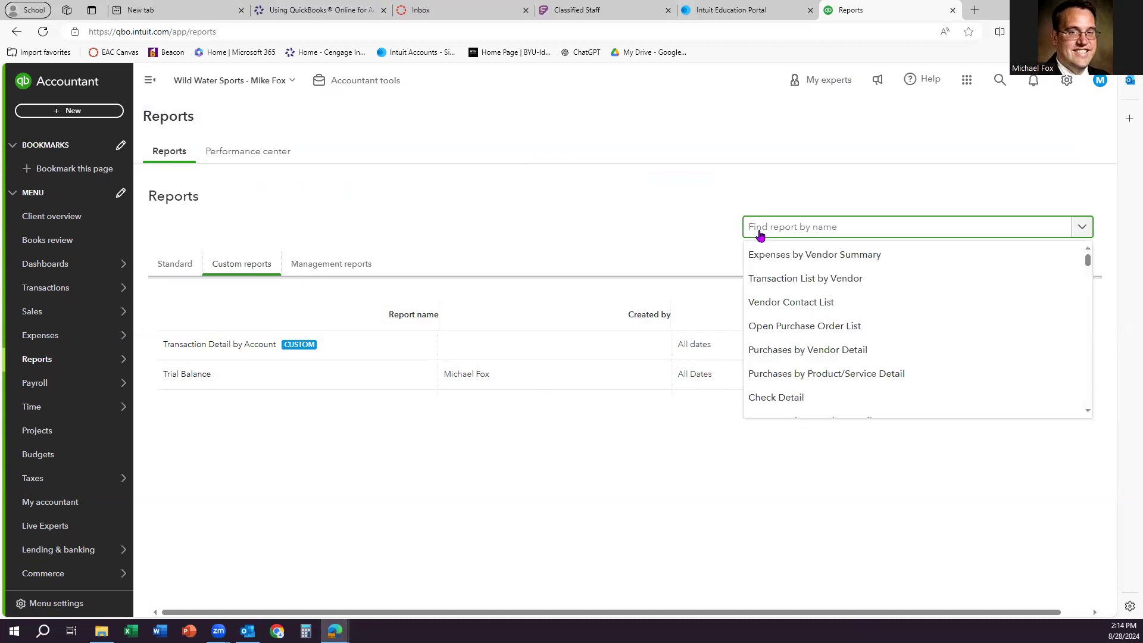
{"action": "type", "text": "Budget"}
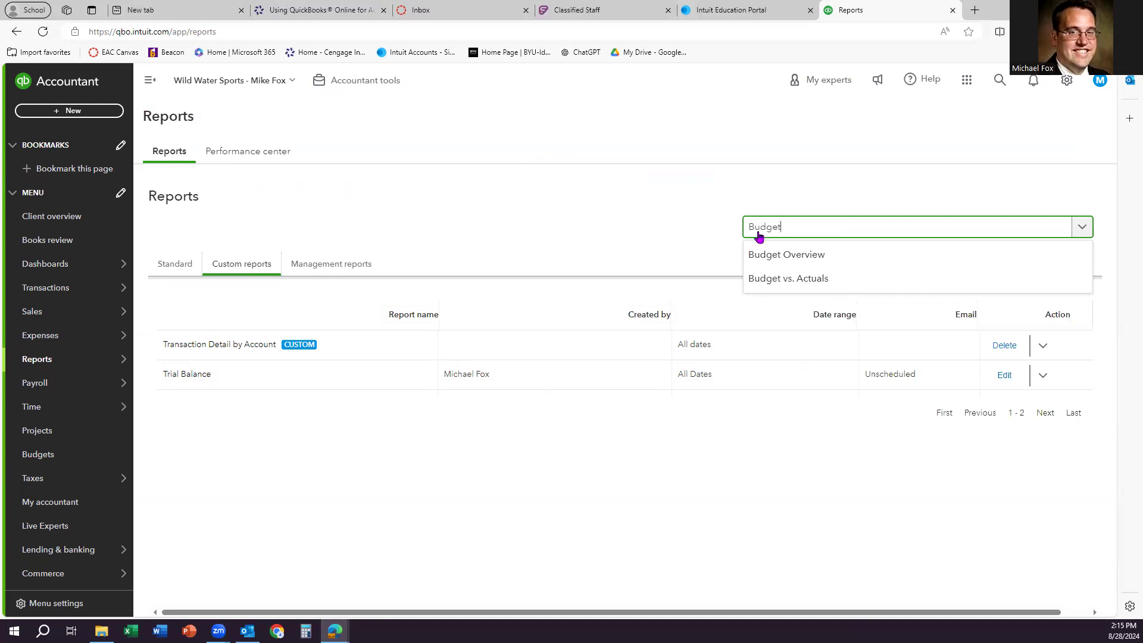
{"action": "left_click", "coordinate": [777, 256]}
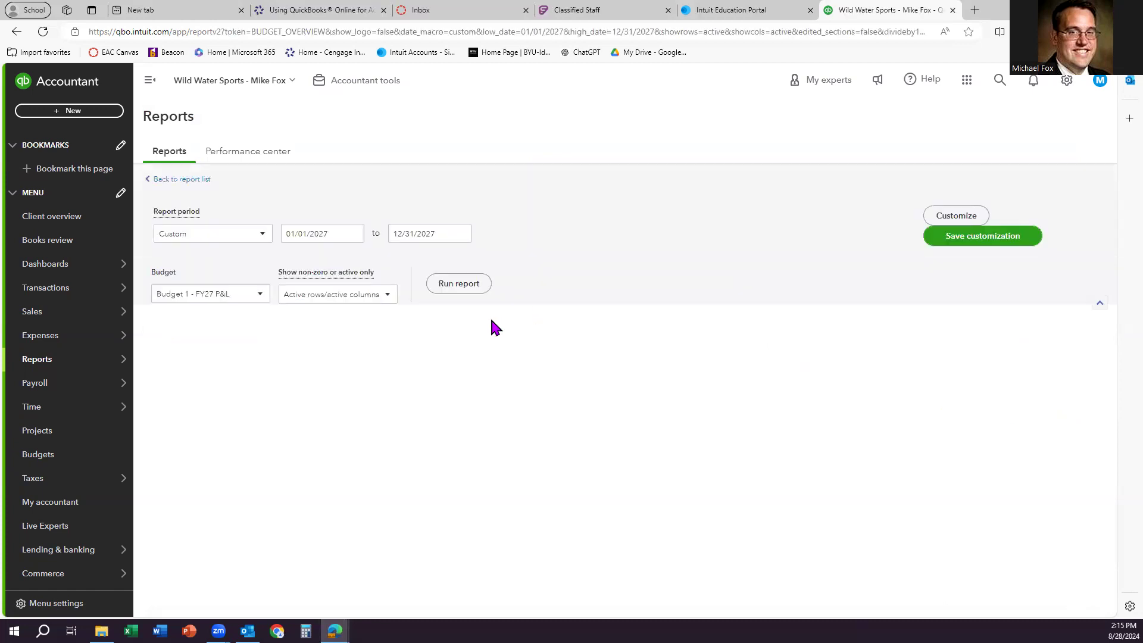
{"action": "scroll", "coordinate": [417, 357], "scroll_direction": "down", "scroll_amount": 3}
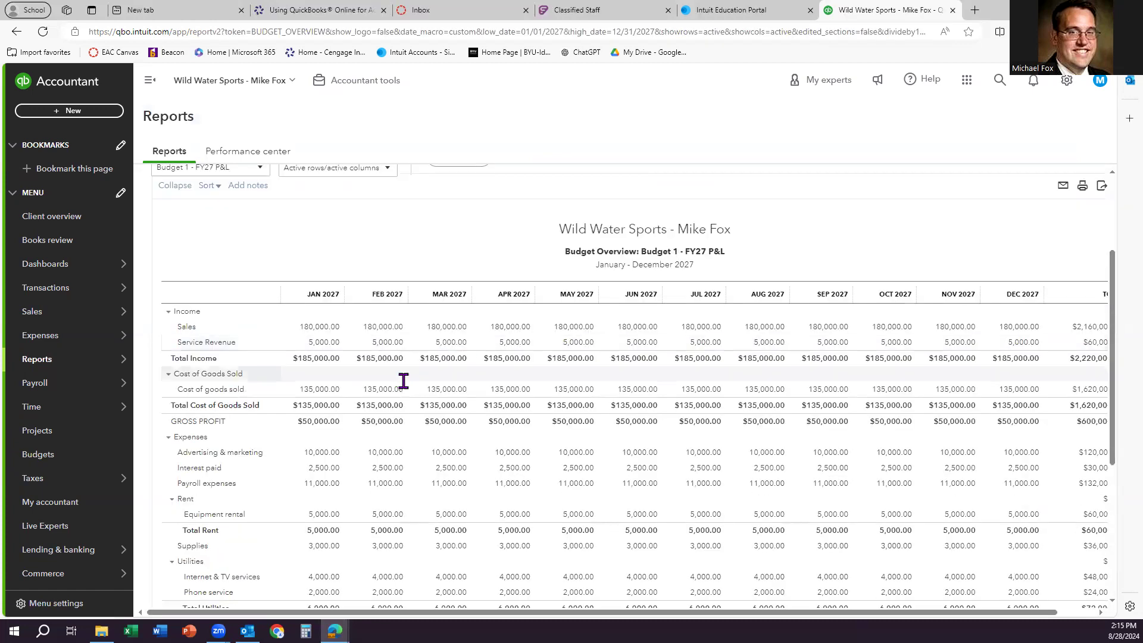
{"action": "scroll", "coordinate": [401, 375], "scroll_direction": "down", "scroll_amount": 3}
{"action": "scroll", "coordinate": [402, 378], "scroll_direction": "up", "scroll_amount": 3}
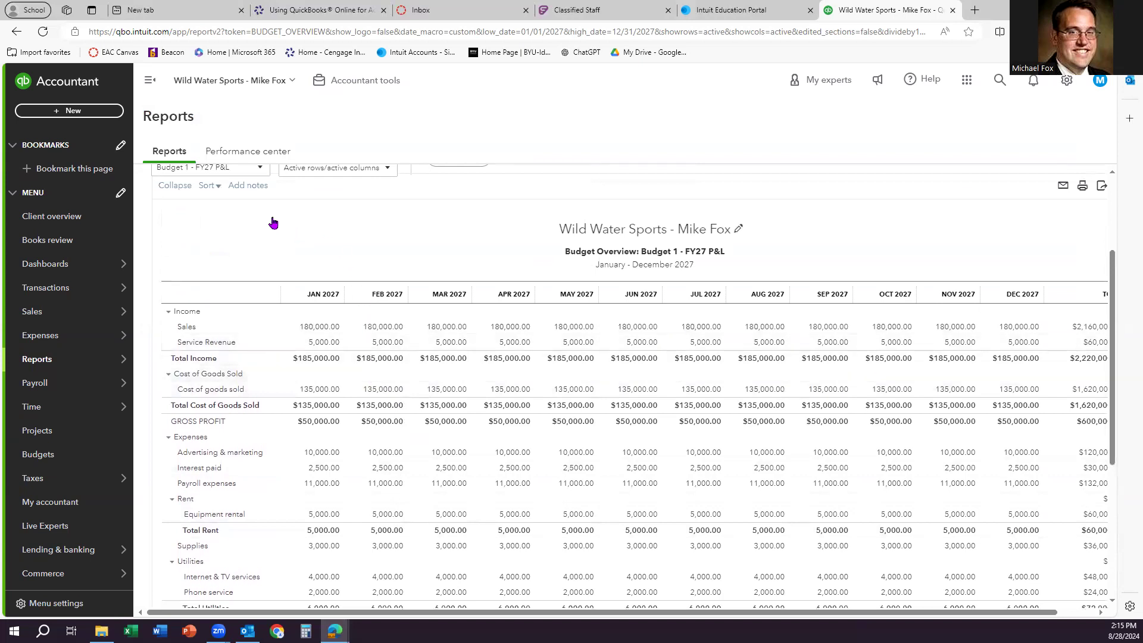
{"action": "scroll", "coordinate": [464, 286], "scroll_direction": "up", "scroll_amount": 3}
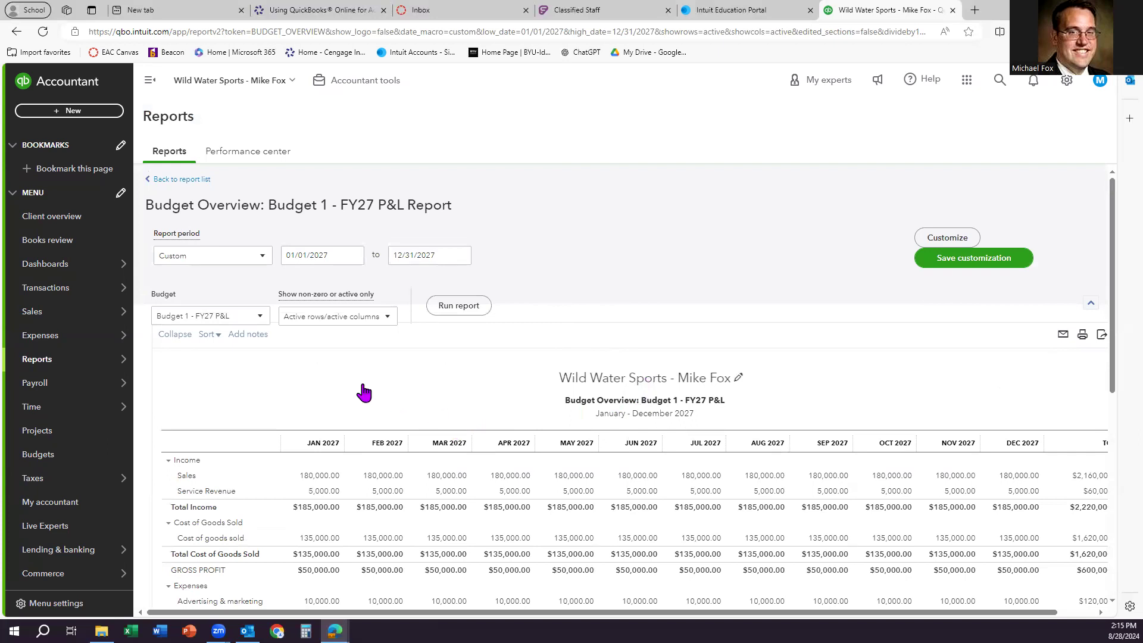
Customize the Budget Overview report to show the grid as Accounts vs. Total, run it and review the annual totals
{"action": "left_click", "coordinate": [930, 239]}
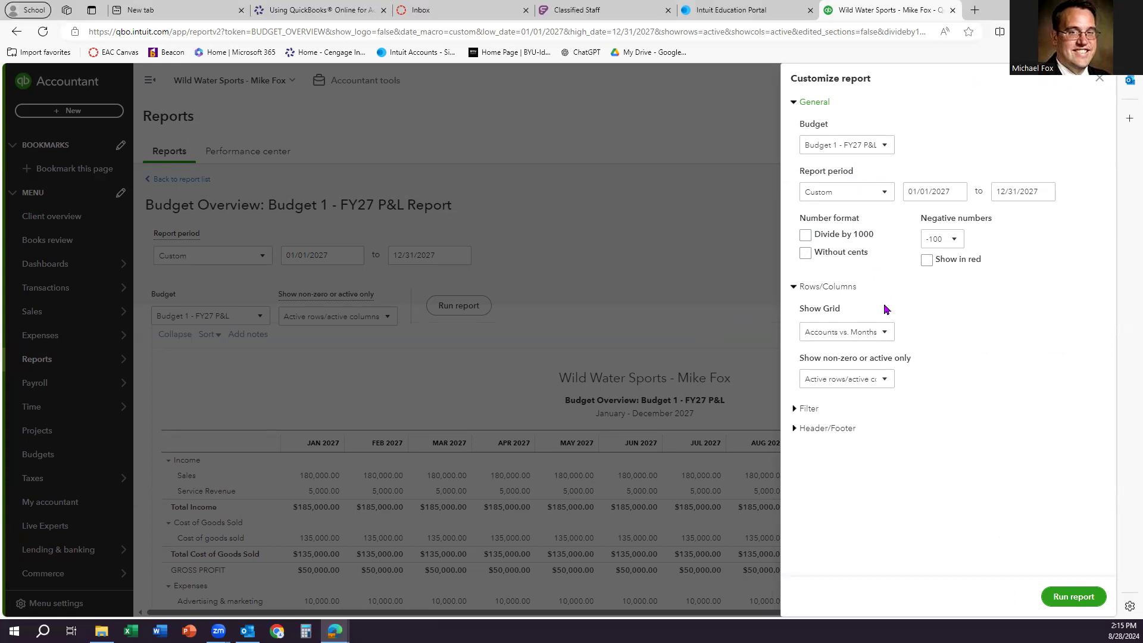
{"action": "left_click", "coordinate": [884, 332]}
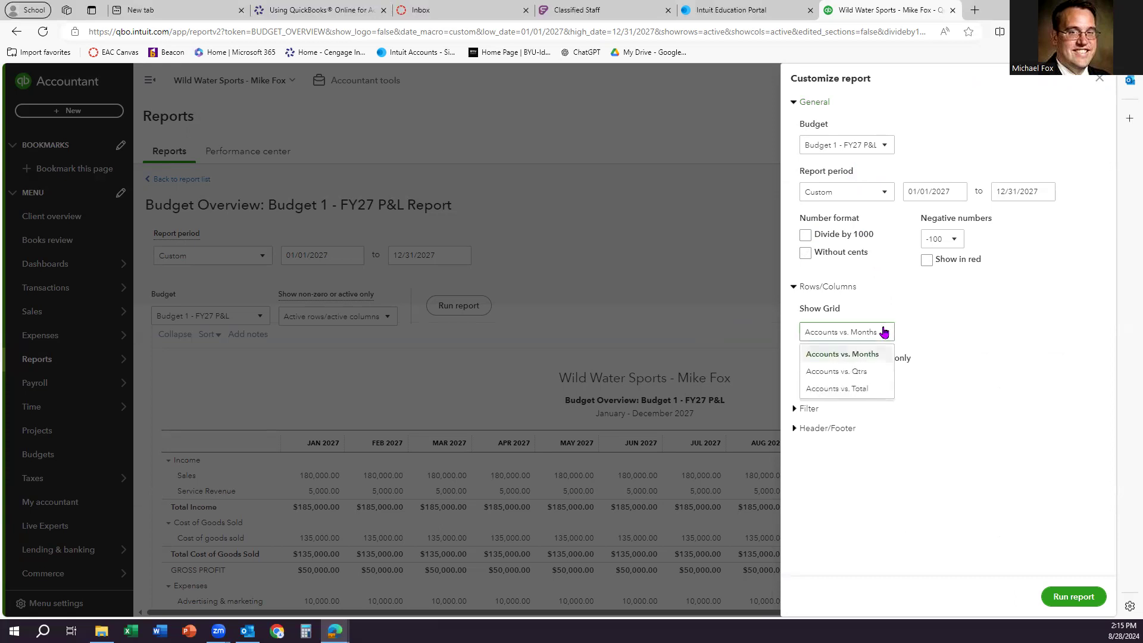
{"action": "left_click", "coordinate": [862, 388]}
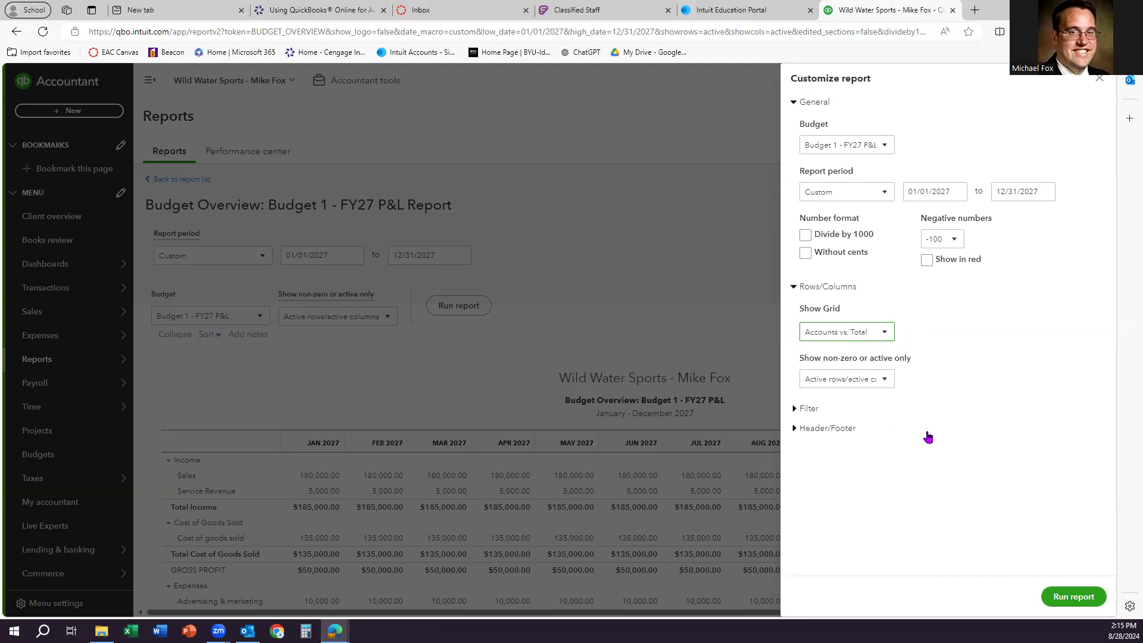
{"action": "left_click", "coordinate": [1059, 592]}
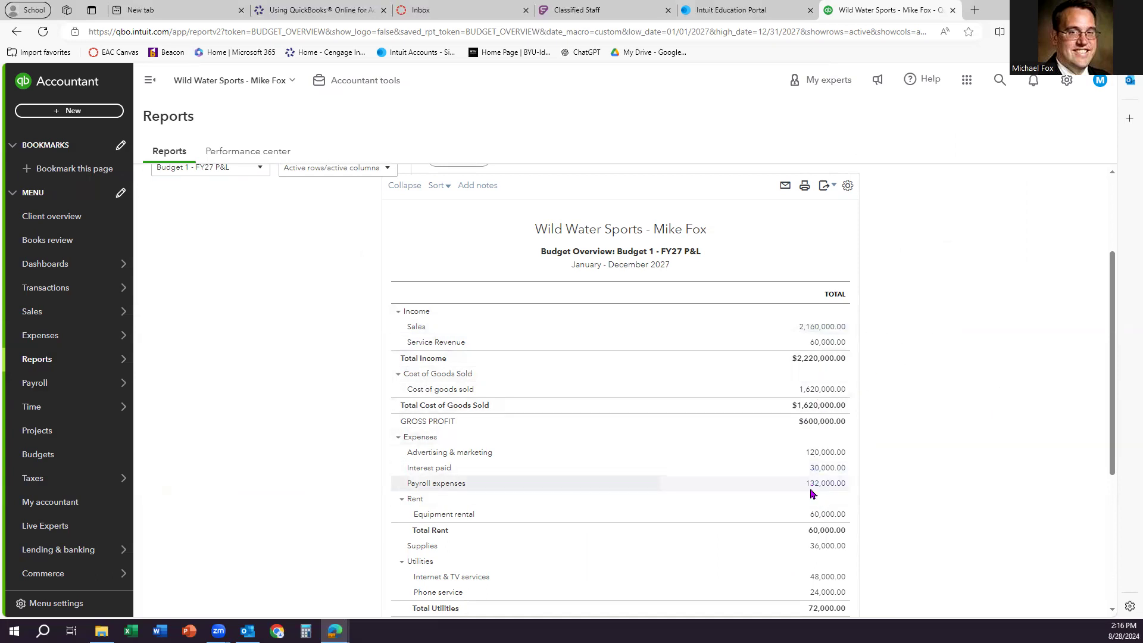
{"action": "scroll", "coordinate": [774, 467], "scroll_direction": "down", "scroll_amount": 3}
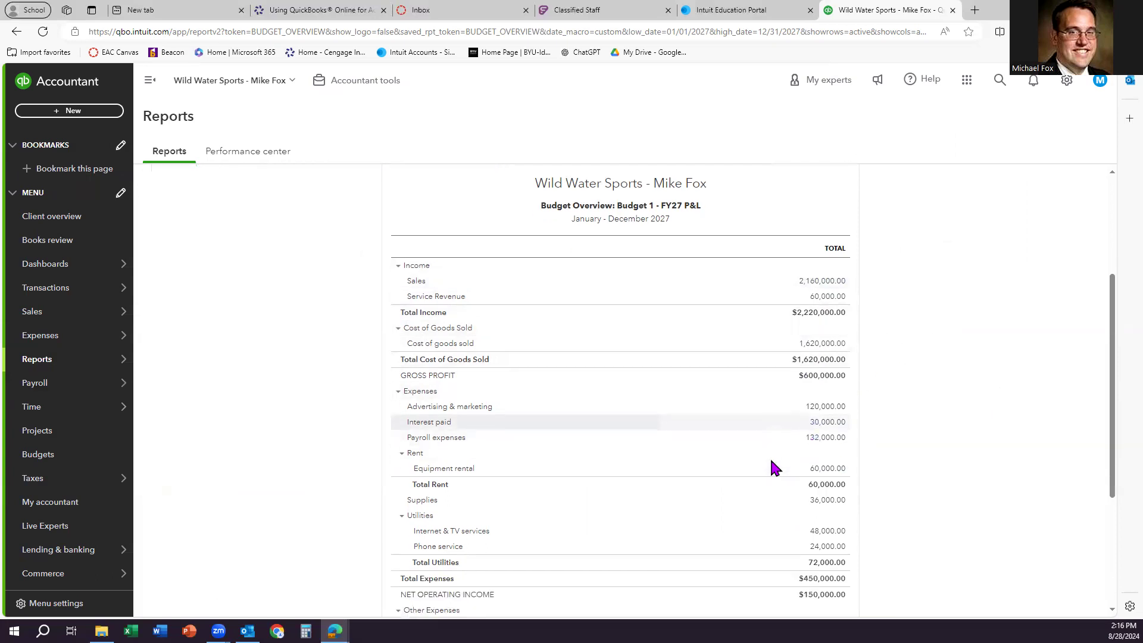
{"action": "scroll", "coordinate": [774, 467], "scroll_direction": "up", "scroll_amount": 5}
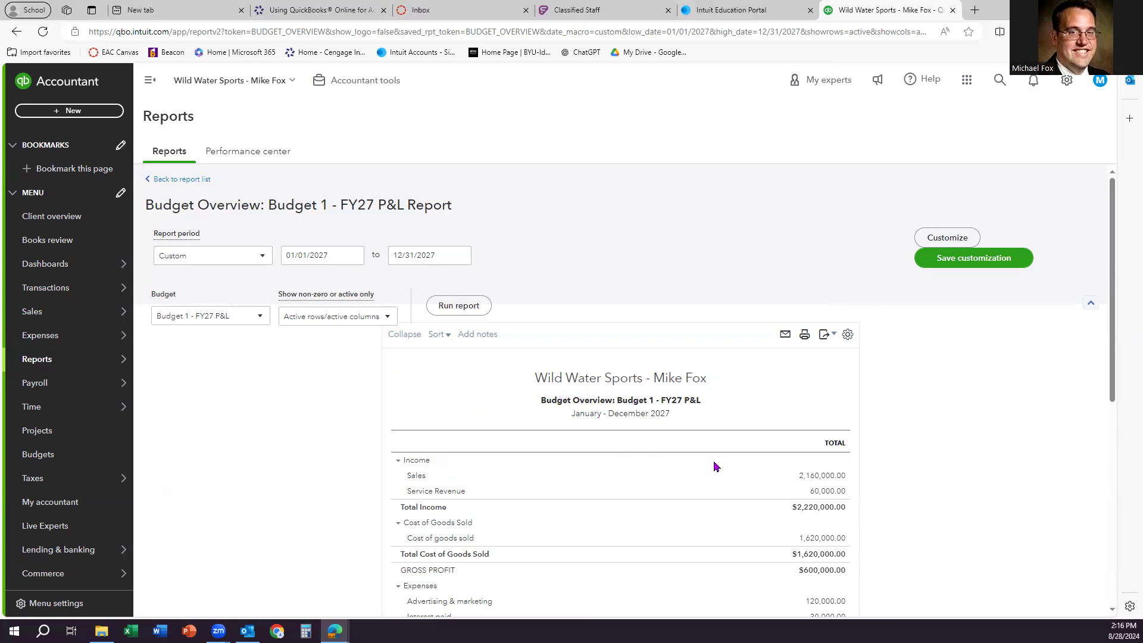
Compare the collapsed and expanded account rows of the Budget Overview report, leaving the sub-accounts collapsed
{"action": "left_click", "coordinate": [404, 335]}
{"action": "scroll", "coordinate": [400, 340], "scroll_direction": "down", "scroll_amount": 3}
{"action": "scroll", "coordinate": [443, 370], "scroll_direction": "down", "scroll_amount": 2}
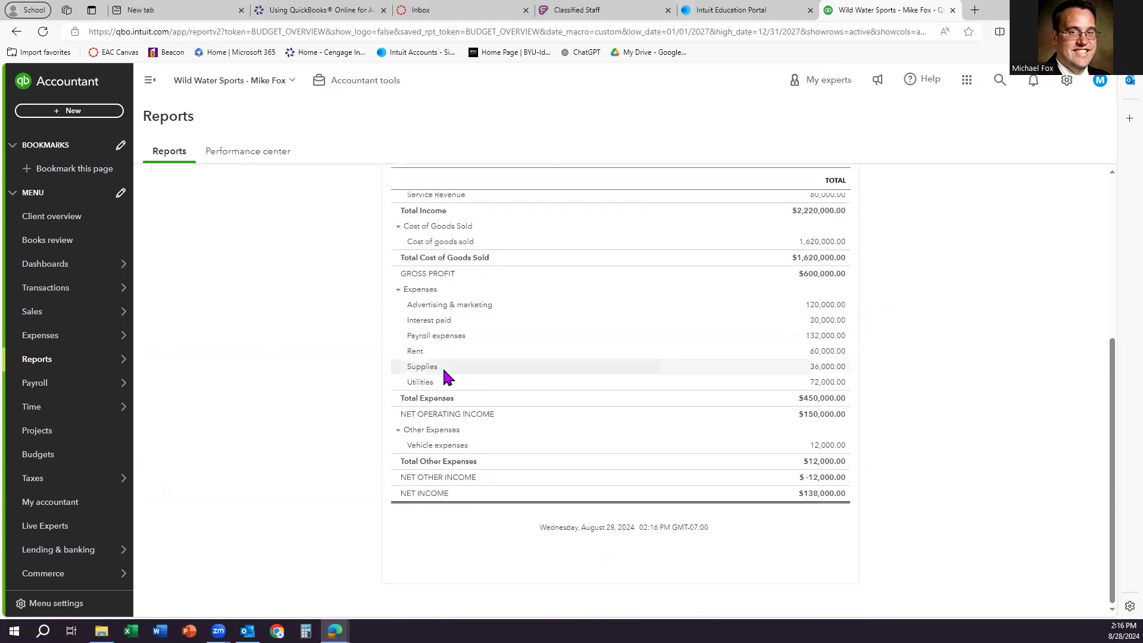
{"action": "scroll", "coordinate": [444, 370], "scroll_direction": "up", "scroll_amount": 1}
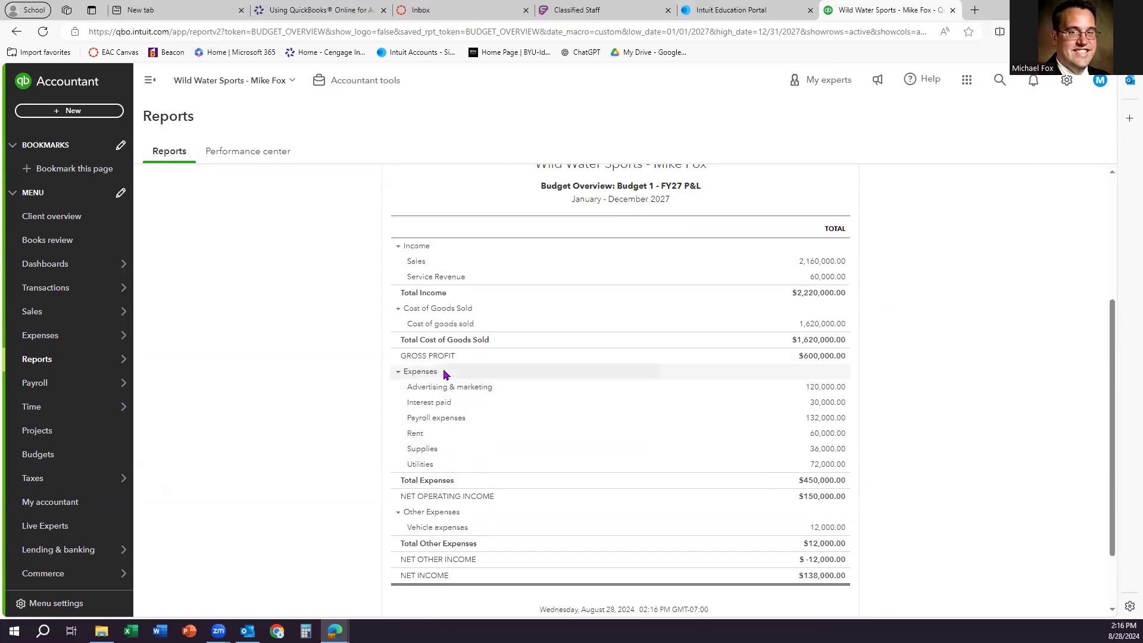
{"action": "scroll", "coordinate": [443, 370], "scroll_direction": "up", "scroll_amount": 3}
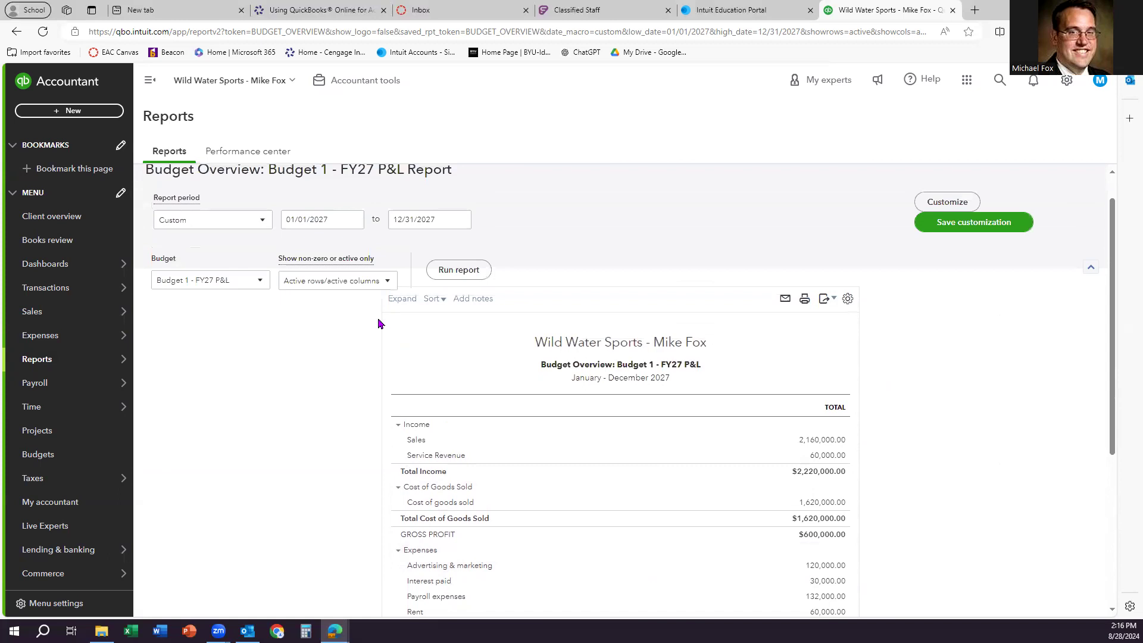
{"action": "left_click", "coordinate": [404, 305]}
{"action": "scroll", "coordinate": [519, 357], "scroll_direction": "down", "scroll_amount": 6}
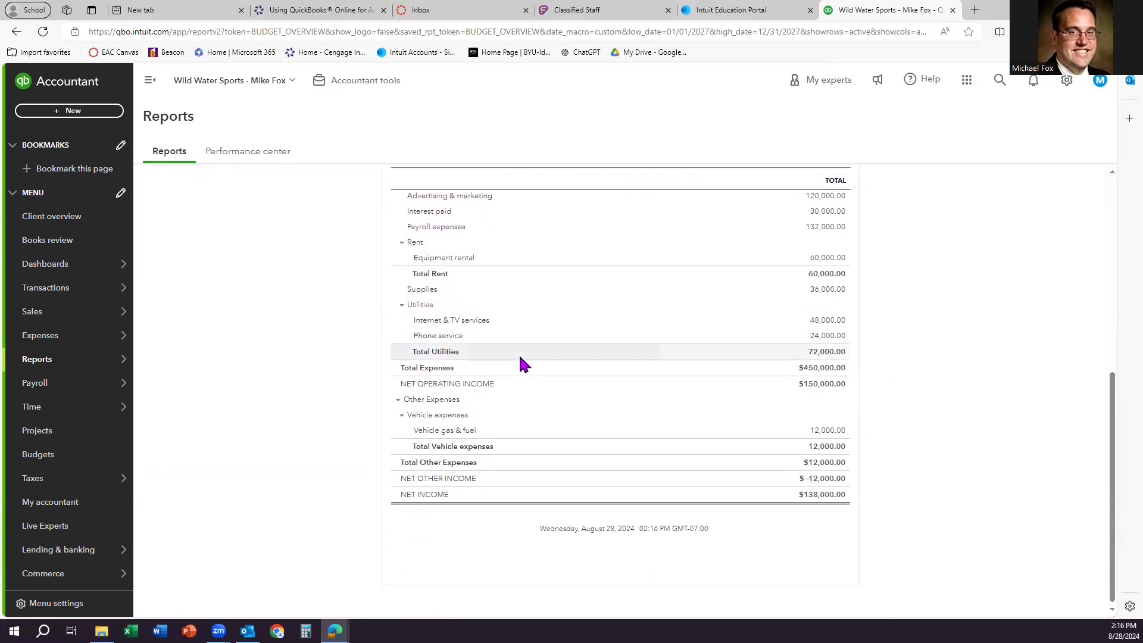
{"action": "scroll", "coordinate": [520, 358], "scroll_direction": "up", "scroll_amount": 3}
{"action": "scroll", "coordinate": [520, 357], "scroll_direction": "up", "scroll_amount": 2}
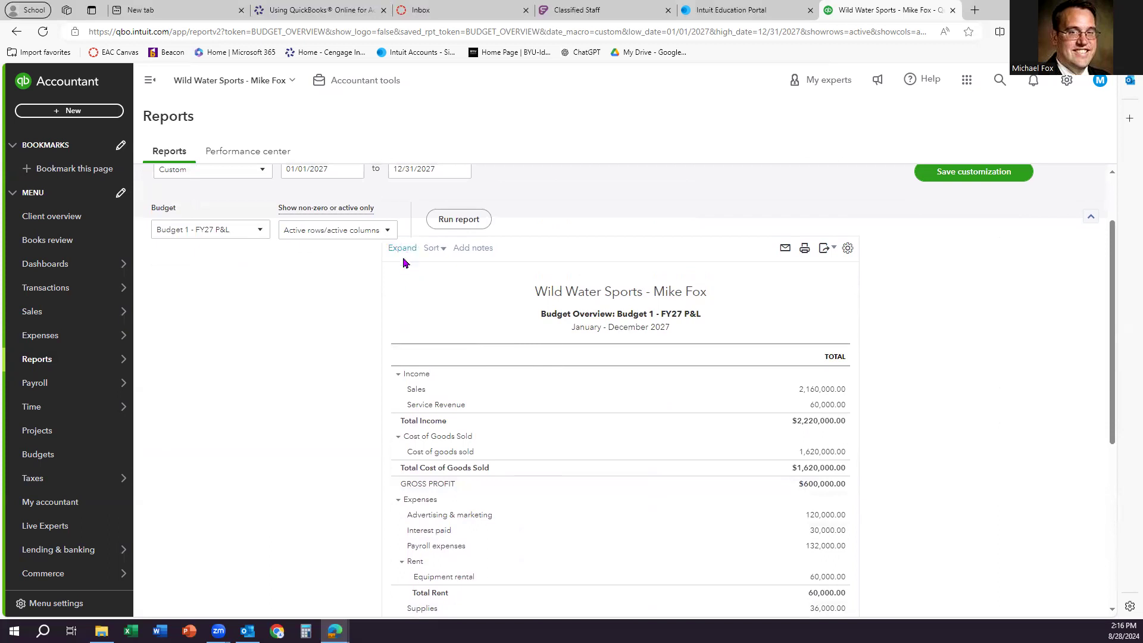
{"action": "left_click", "coordinate": [405, 248]}
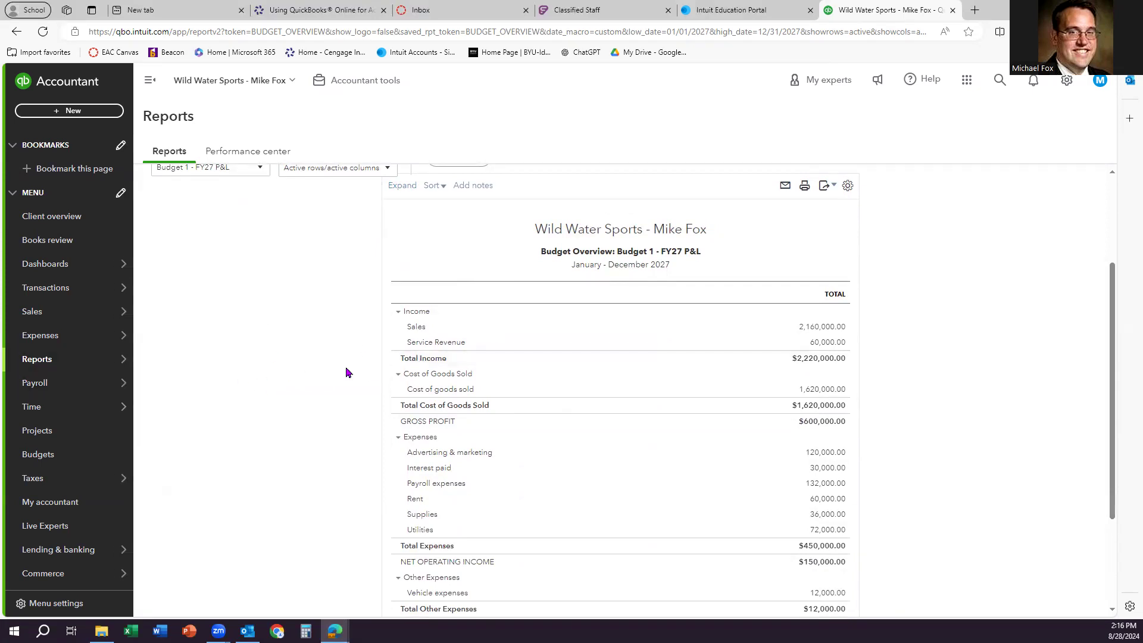
Customize the report's number format to show amounts without cents, rerun it and review the figures down to net income
{"action": "scroll", "coordinate": [345, 366], "scroll_direction": "up", "scroll_amount": 3}
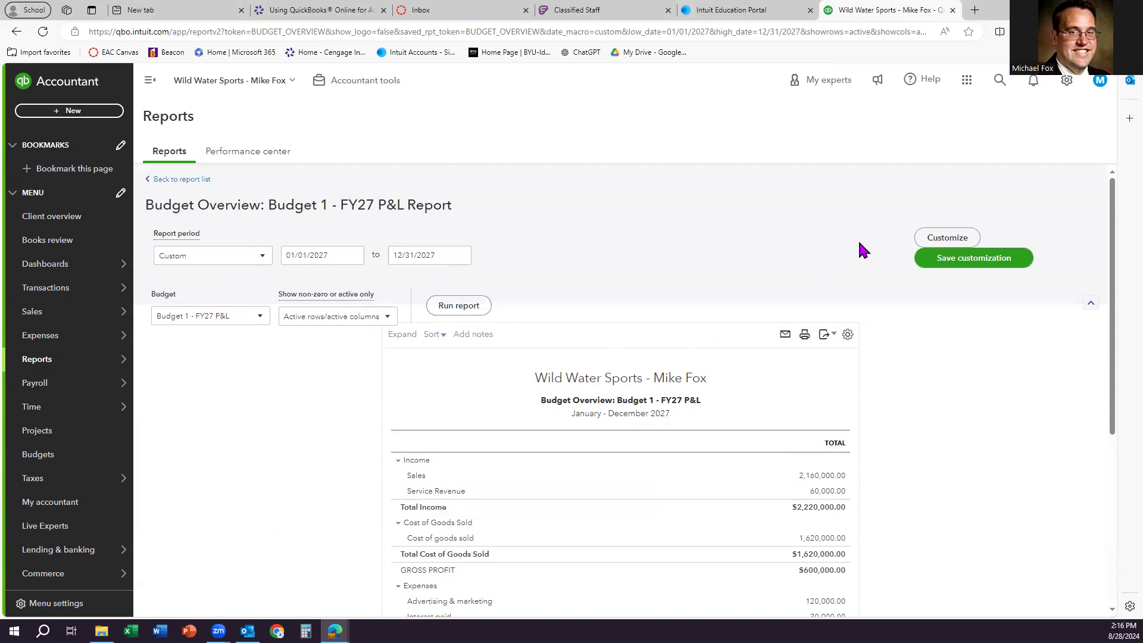
{"action": "left_click", "coordinate": [947, 237]}
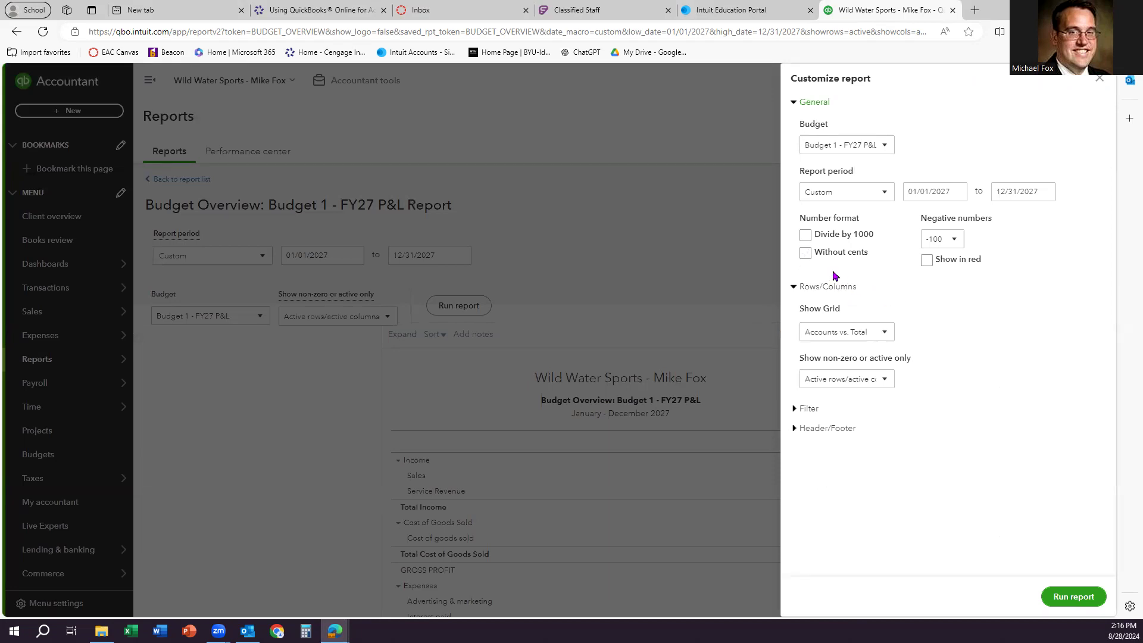
{"action": "left_click", "coordinate": [807, 255]}
{"action": "left_click", "coordinate": [1066, 597]}
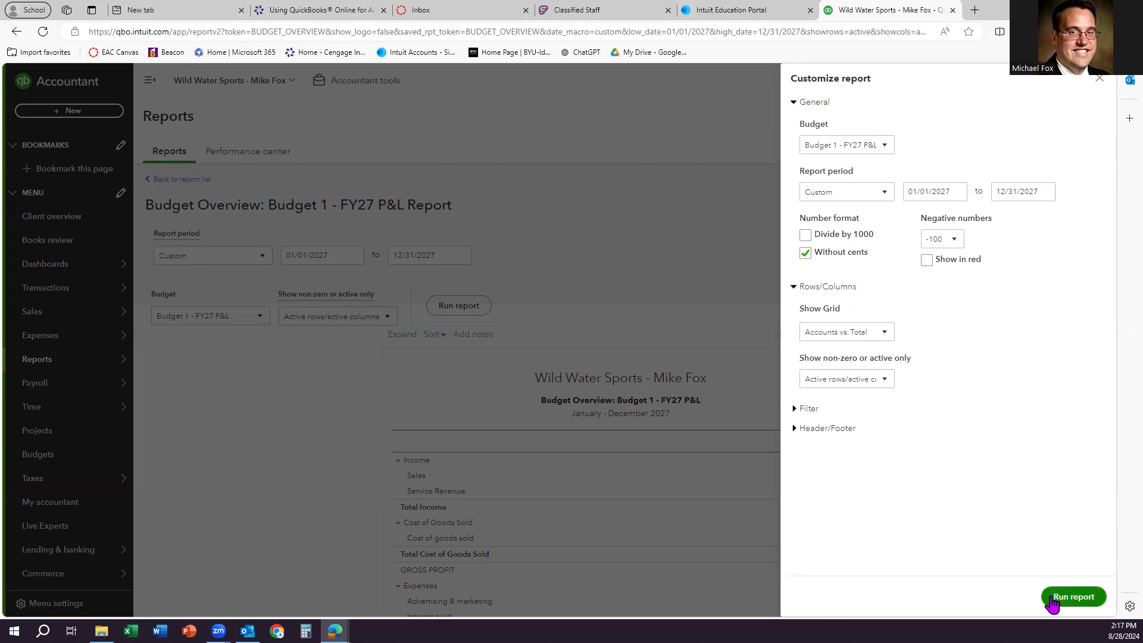
{"action": "scroll", "coordinate": [597, 463], "scroll_direction": "down", "scroll_amount": 3}
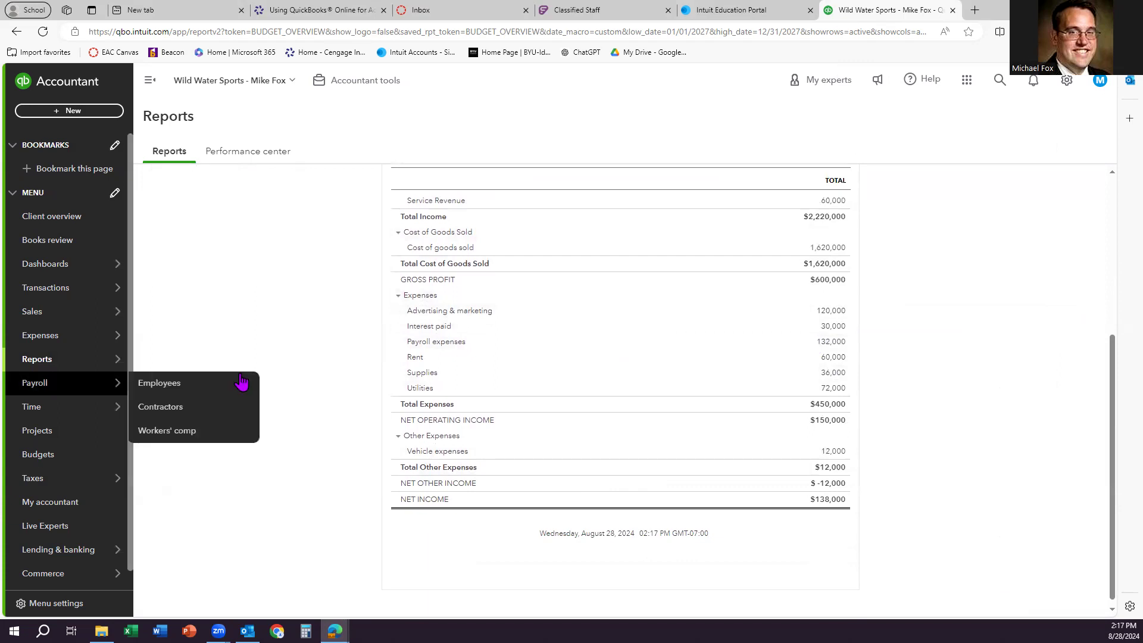
{"action": "scroll", "coordinate": [227, 355], "scroll_direction": "up", "scroll_amount": 6}
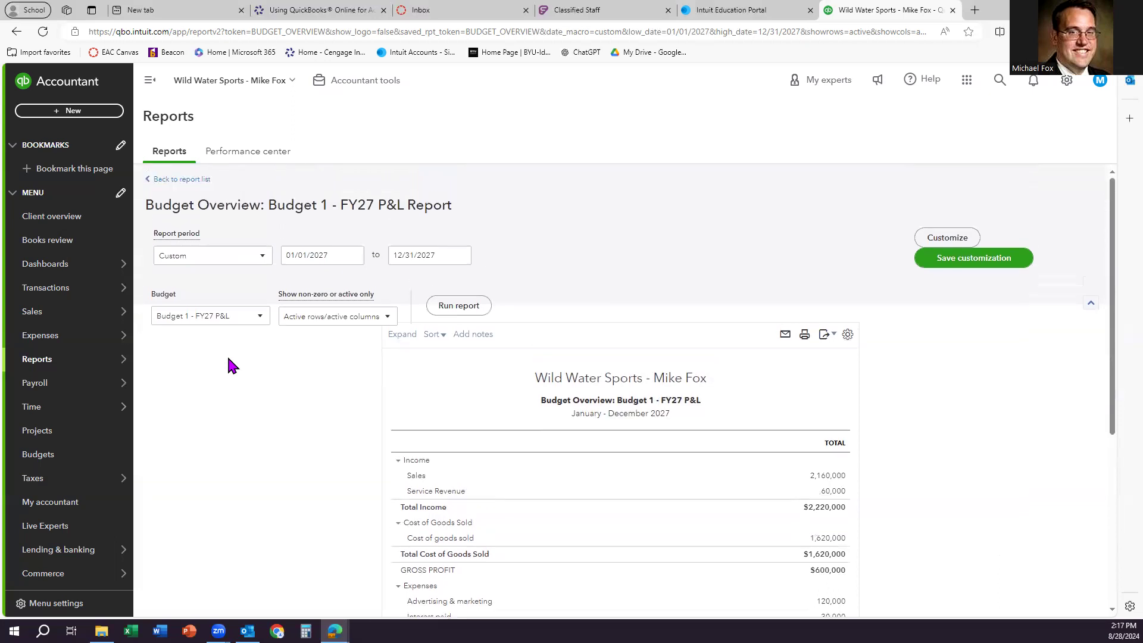
Save the customized report under the name Budget Overview and look over the saved version
{"action": "left_click", "coordinate": [941, 258]}
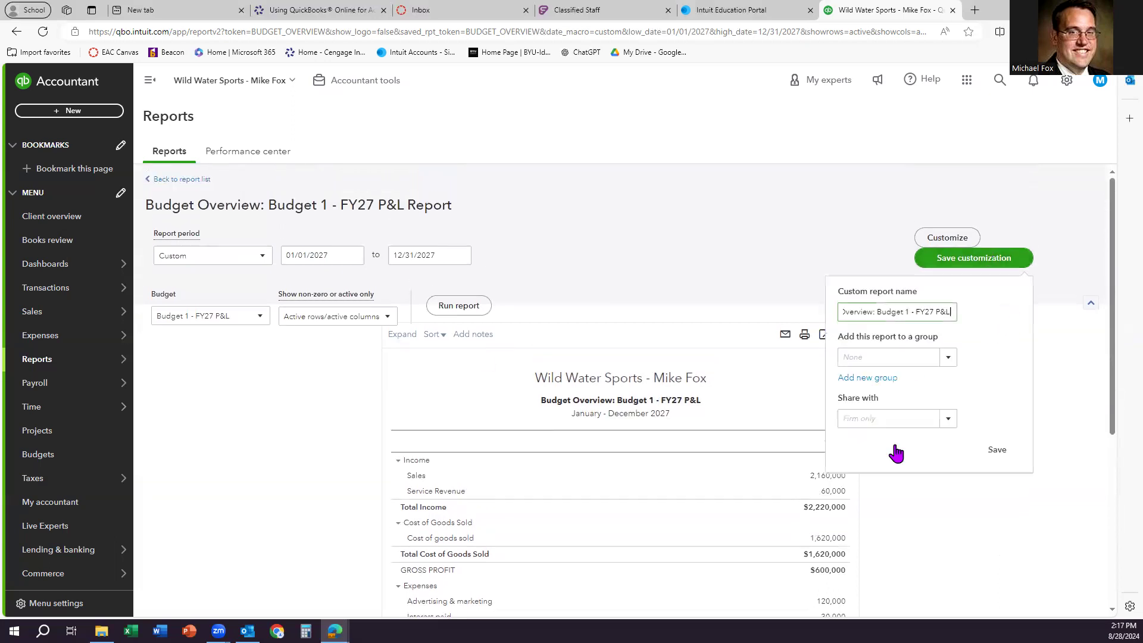
{"action": "triple_click", "coordinate": [872, 311]}
{"action": "type", "text": "Budge"}
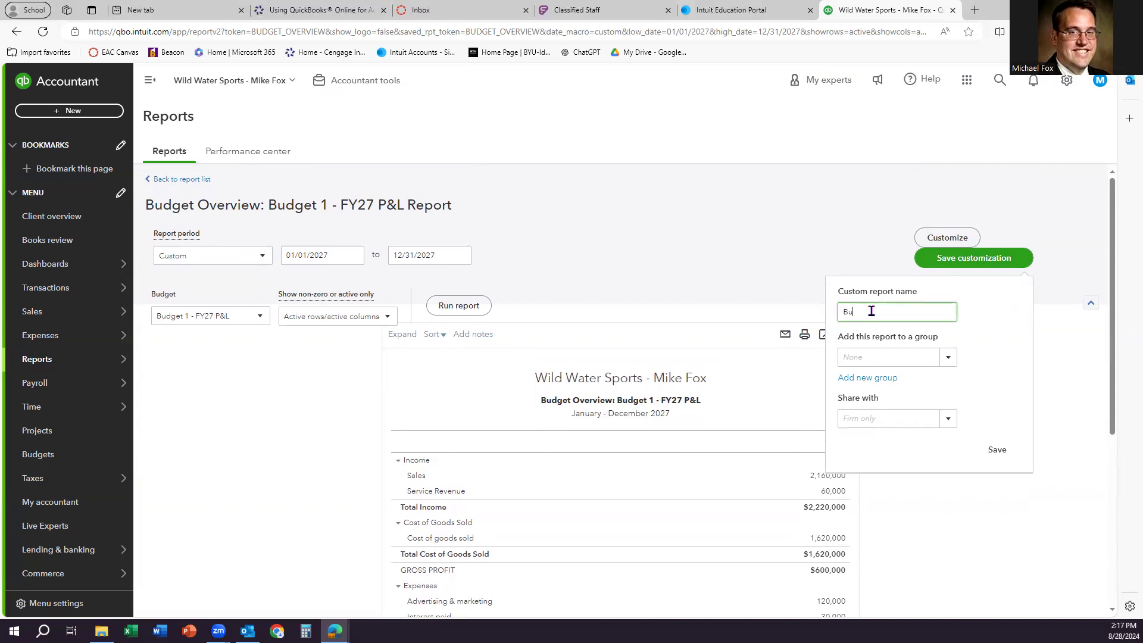
{"action": "type", "text": "t Overview"}
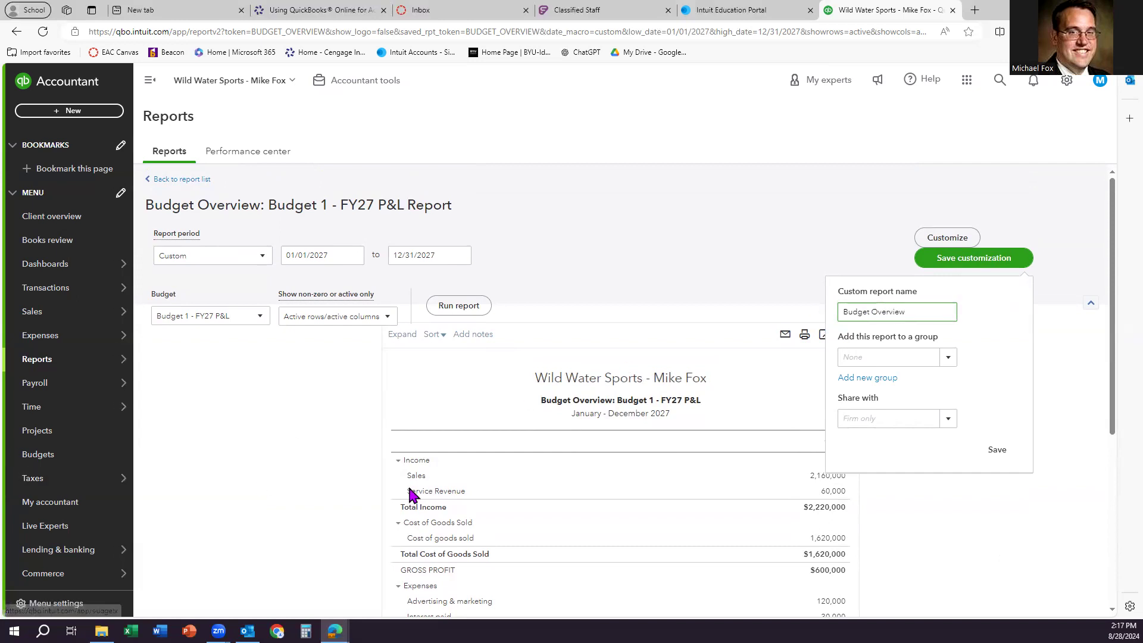
{"action": "left_click", "coordinate": [996, 451]}
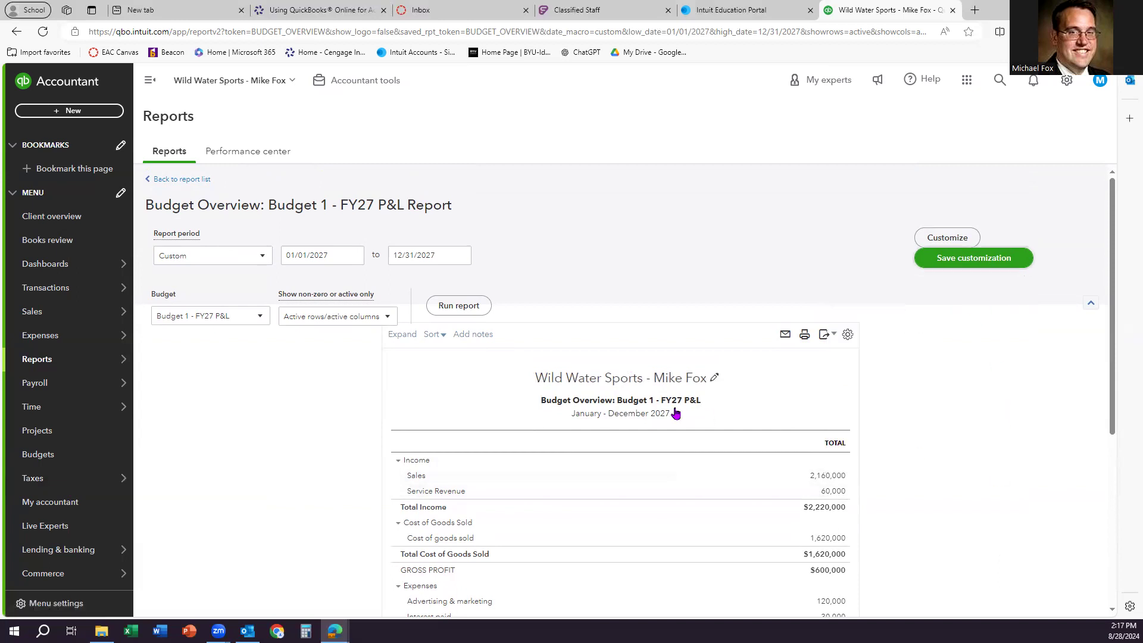
{"action": "scroll", "coordinate": [671, 415], "scroll_direction": "down", "scroll_amount": 3}
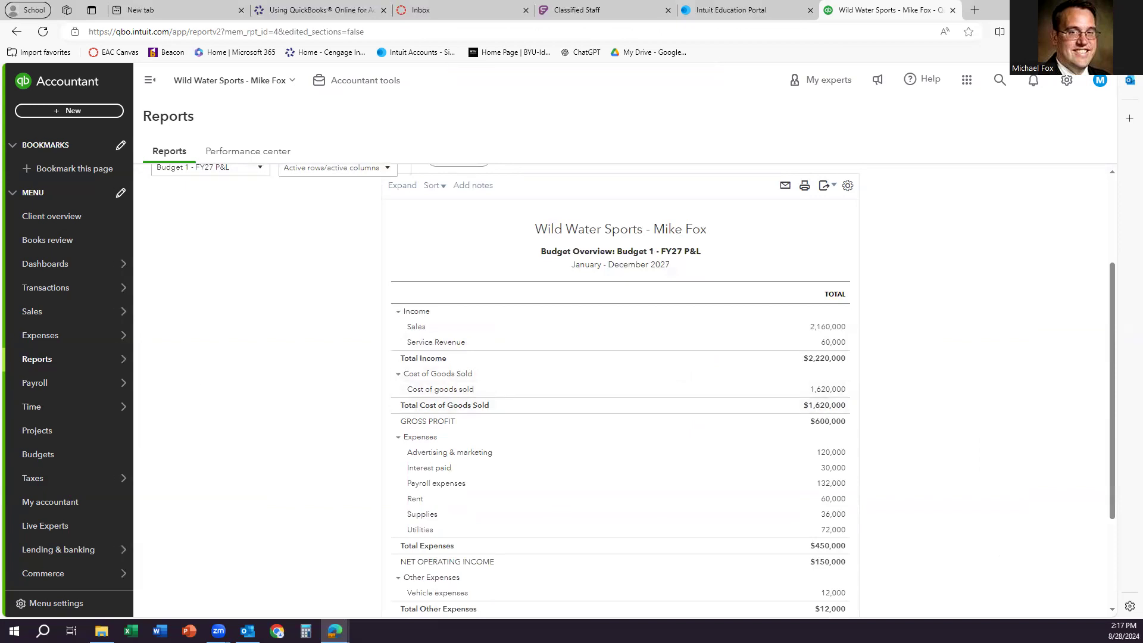
Find the Budget vs. Actuals report in the report list, open it and look over its monthly columns down to net income
{"action": "mouse_move", "coordinate": [101, 368]}
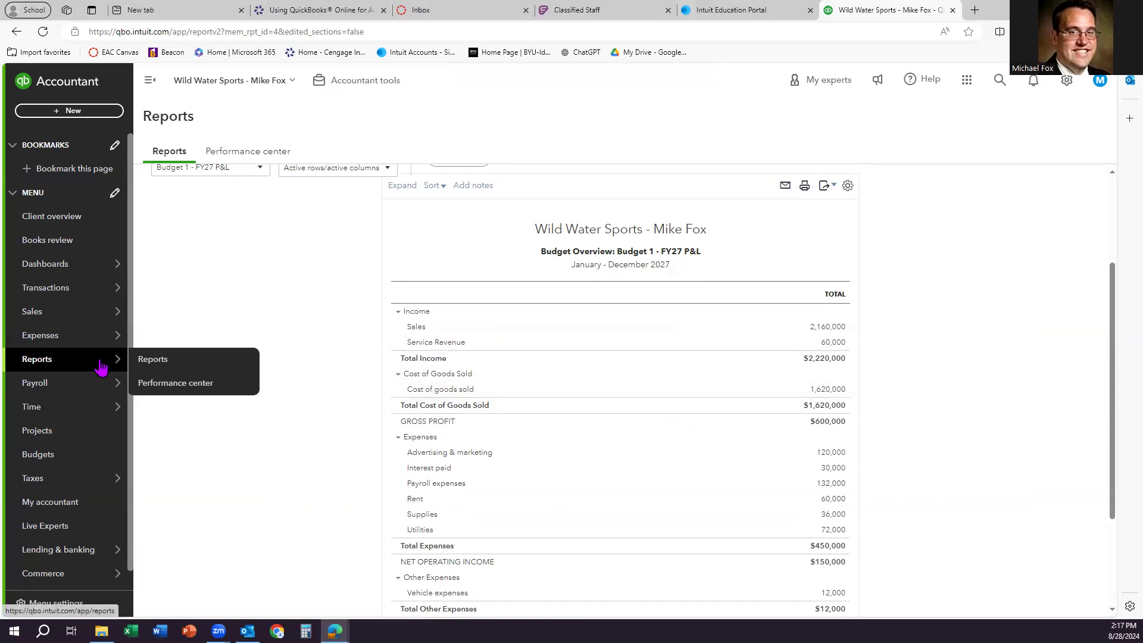
{"action": "left_click", "coordinate": [159, 367]}
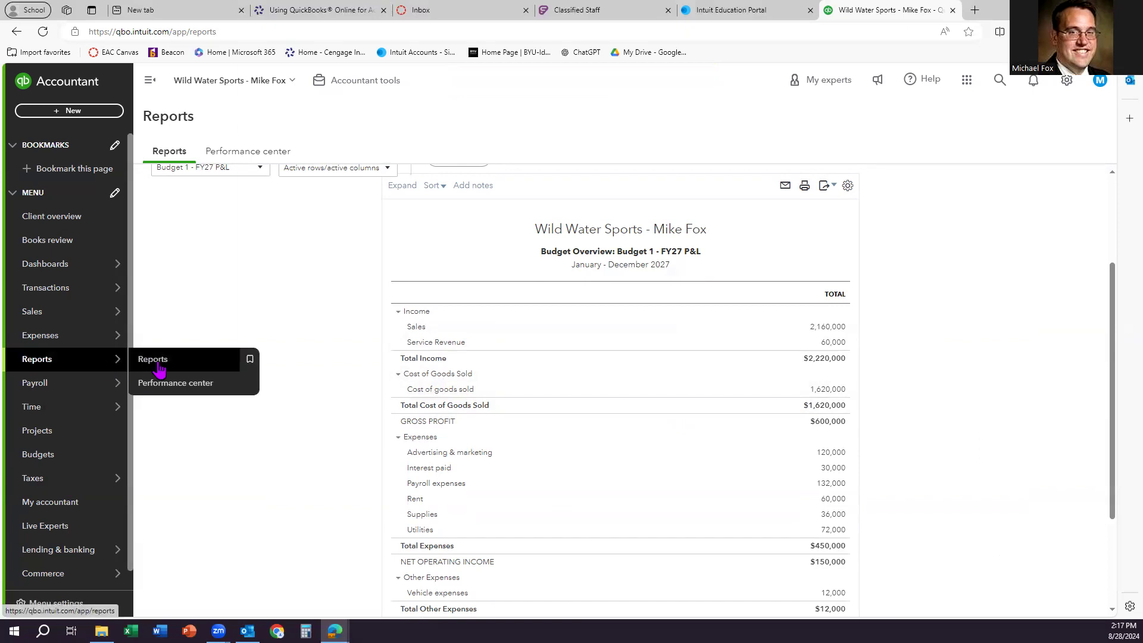
{"action": "left_click", "coordinate": [774, 225]}
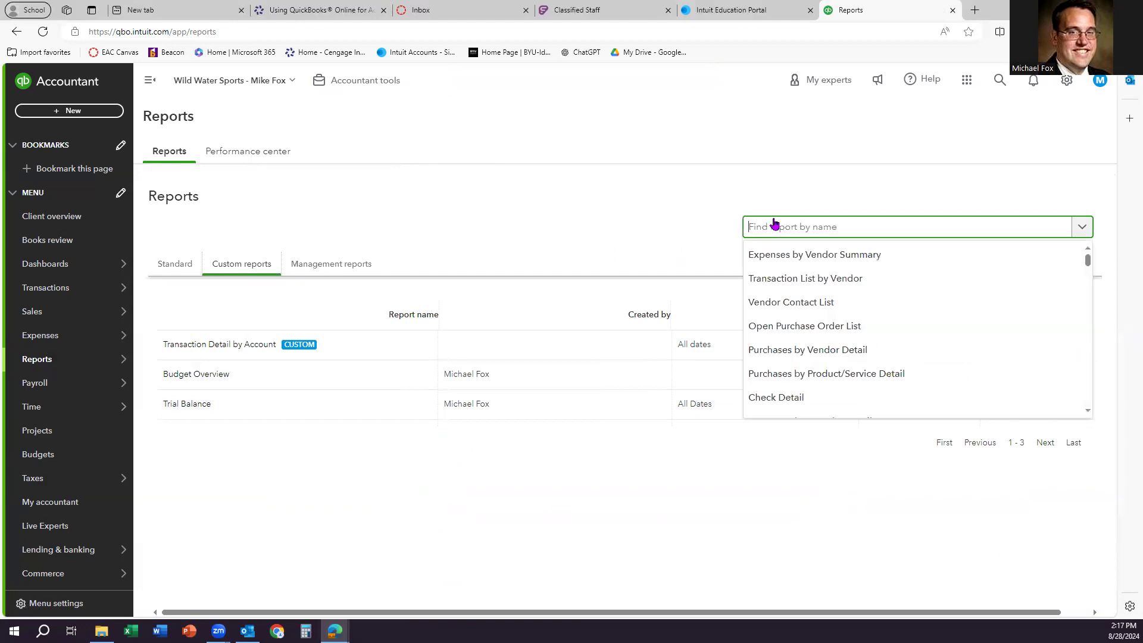
{"action": "type", "text": "Budget"}
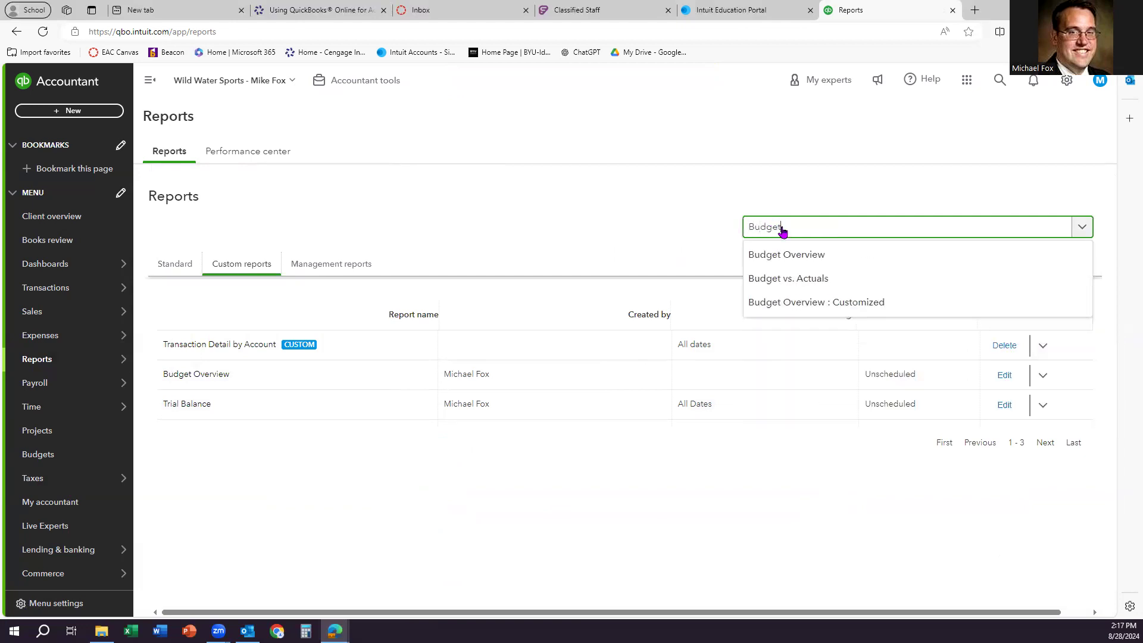
{"action": "left_click", "coordinate": [795, 276]}
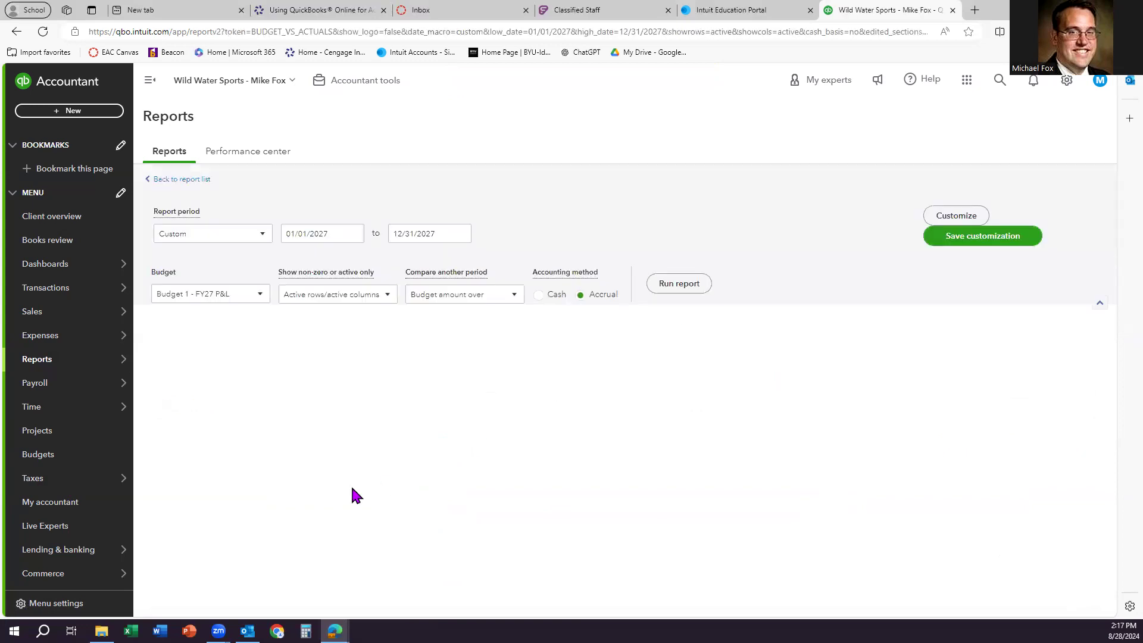
{"action": "scroll", "coordinate": [335, 509], "scroll_direction": "down", "scroll_amount": 2}
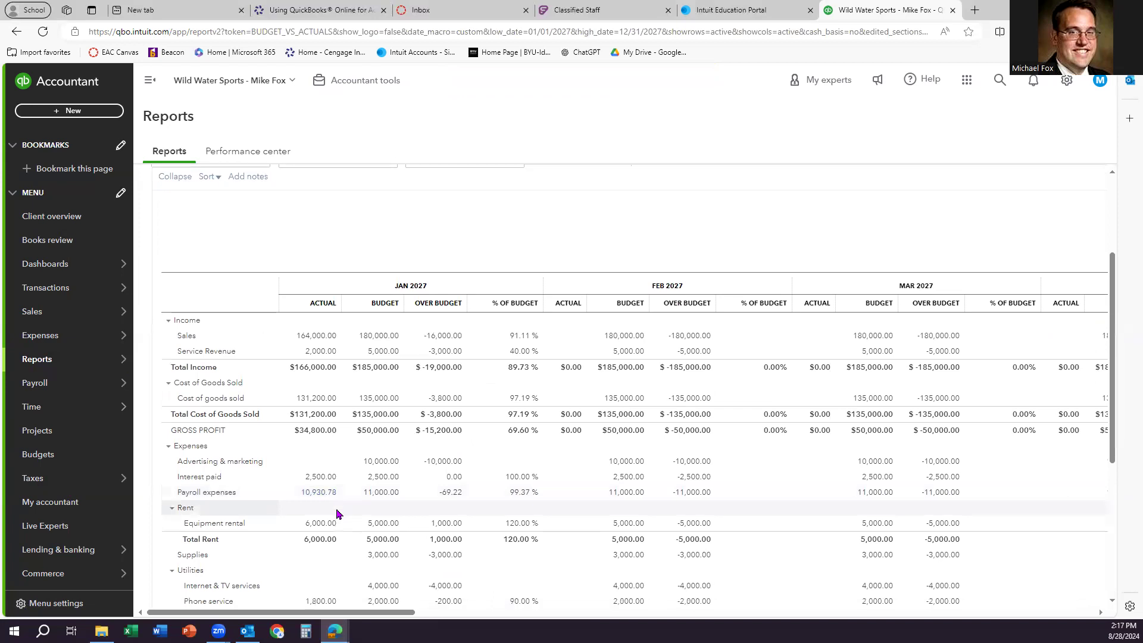
{"action": "scroll", "coordinate": [337, 514], "scroll_direction": "down", "scroll_amount": 3}
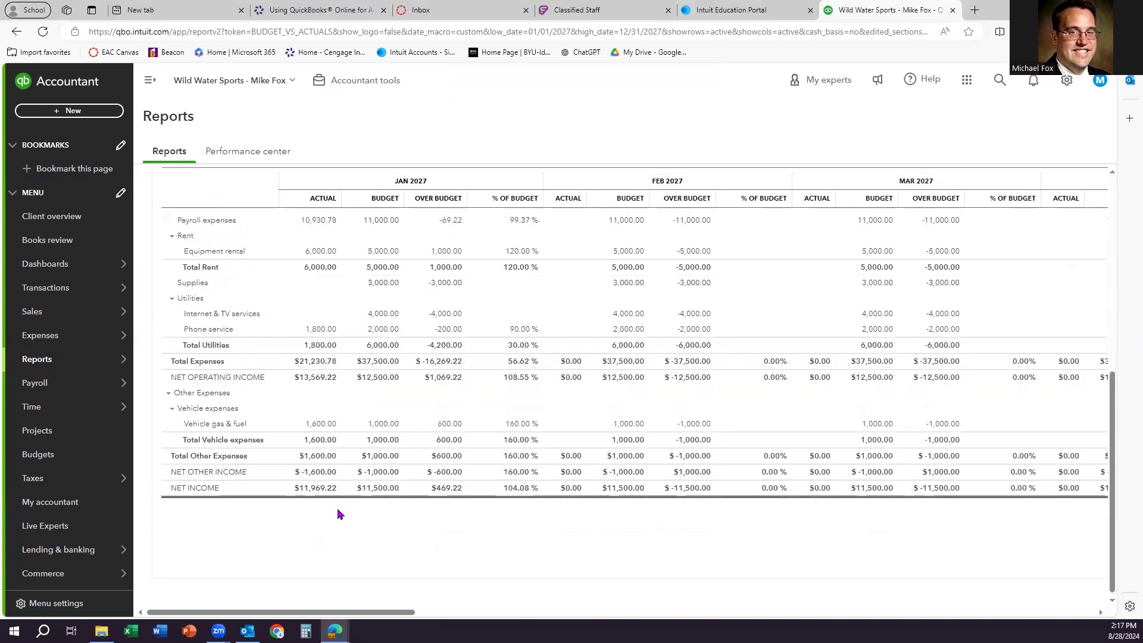
{"action": "scroll", "coordinate": [338, 513], "scroll_direction": "up", "scroll_amount": 6}
{"action": "scroll", "coordinate": [338, 513], "scroll_direction": "up", "scroll_amount": 1}
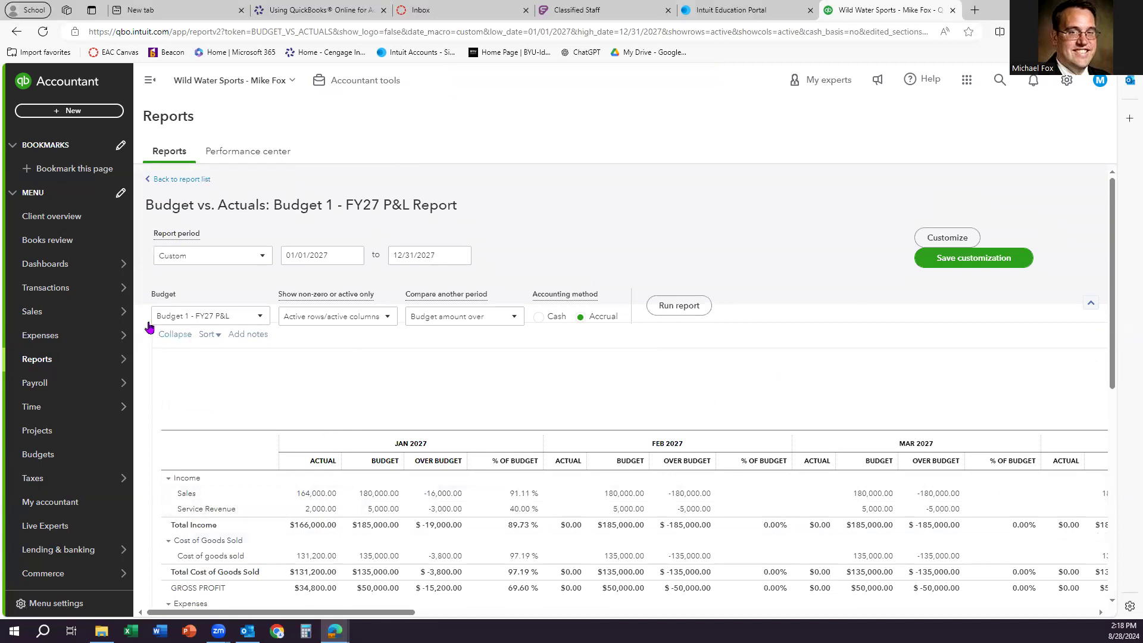
Collapse the sub-accounts in the Budget vs. Actuals report and review the condensed account rows
{"action": "left_click", "coordinate": [174, 335]}
{"action": "scroll", "coordinate": [197, 366], "scroll_direction": "down", "scroll_amount": 3}
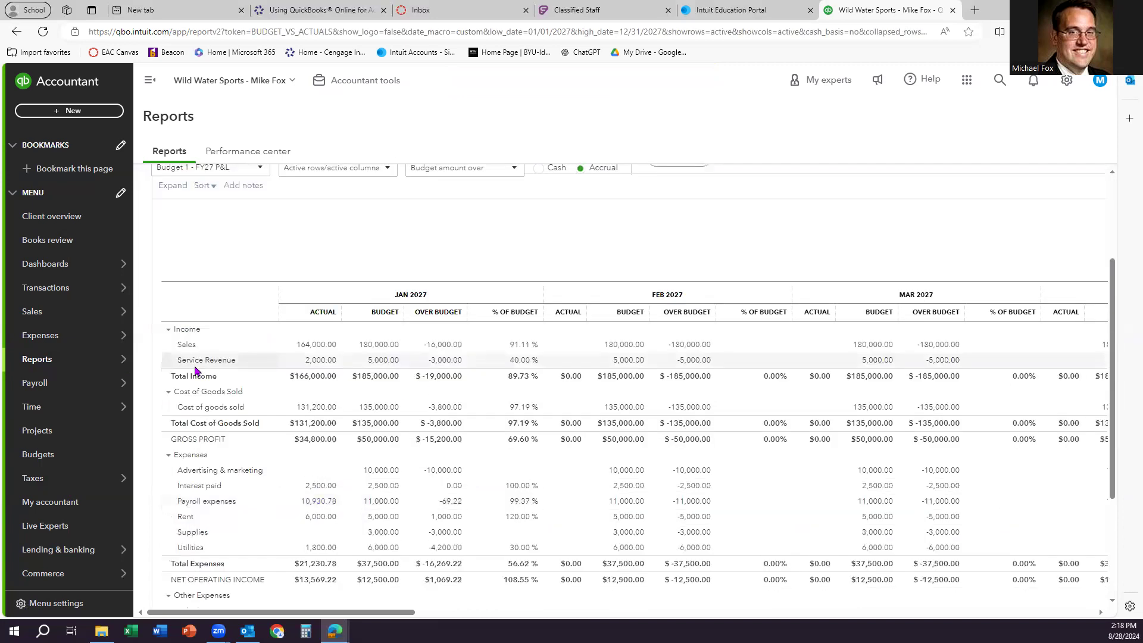
{"action": "scroll", "coordinate": [284, 434], "scroll_direction": "down", "scroll_amount": 3}
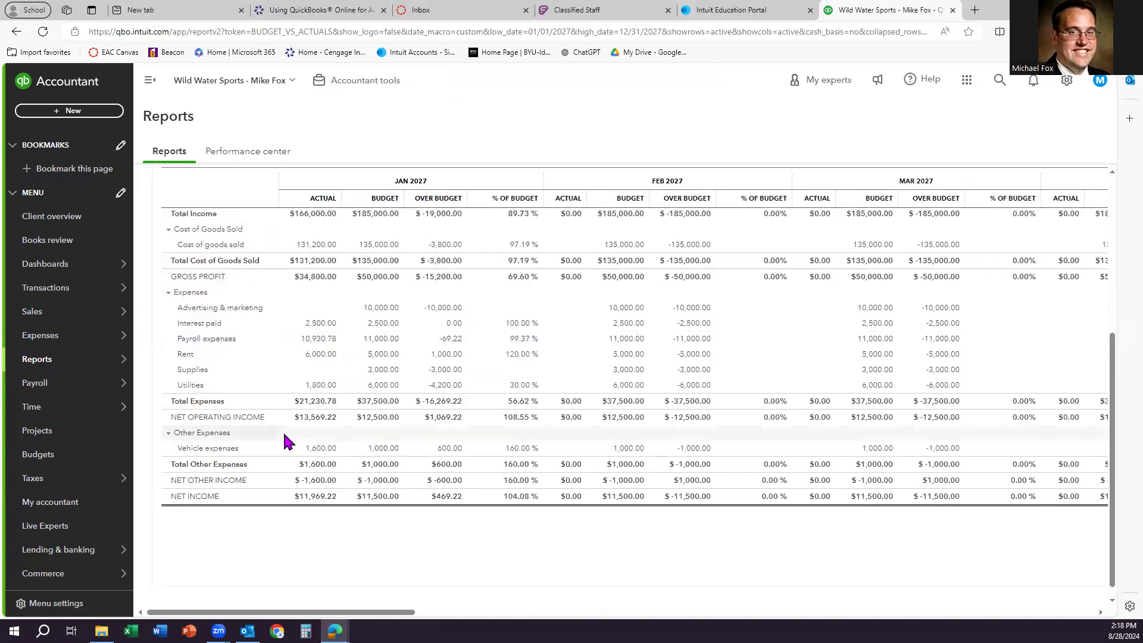
{"action": "scroll", "coordinate": [285, 437], "scroll_direction": "up", "scroll_amount": 3}
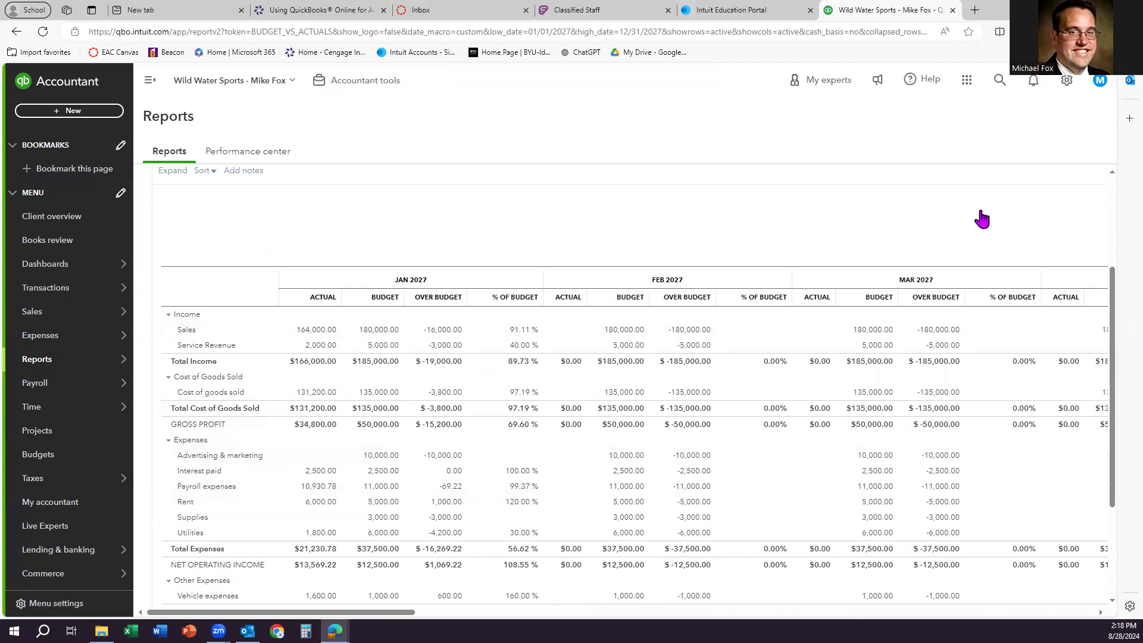
Customize the Budget vs. Actuals report, keeping Budget 1 - FY27 P&L and setting the report period's end date to 01/31/2027
{"action": "scroll", "coordinate": [979, 220], "scroll_direction": "up", "scroll_amount": 3}
{"action": "left_click", "coordinate": [933, 244]}
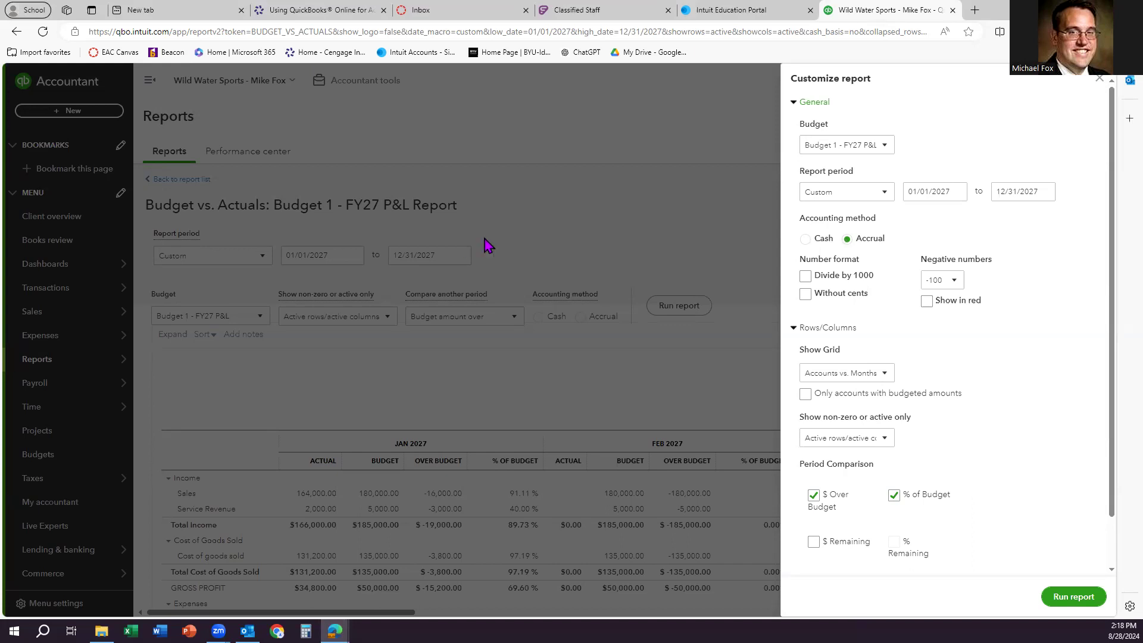
{"action": "left_click", "coordinate": [885, 147]}
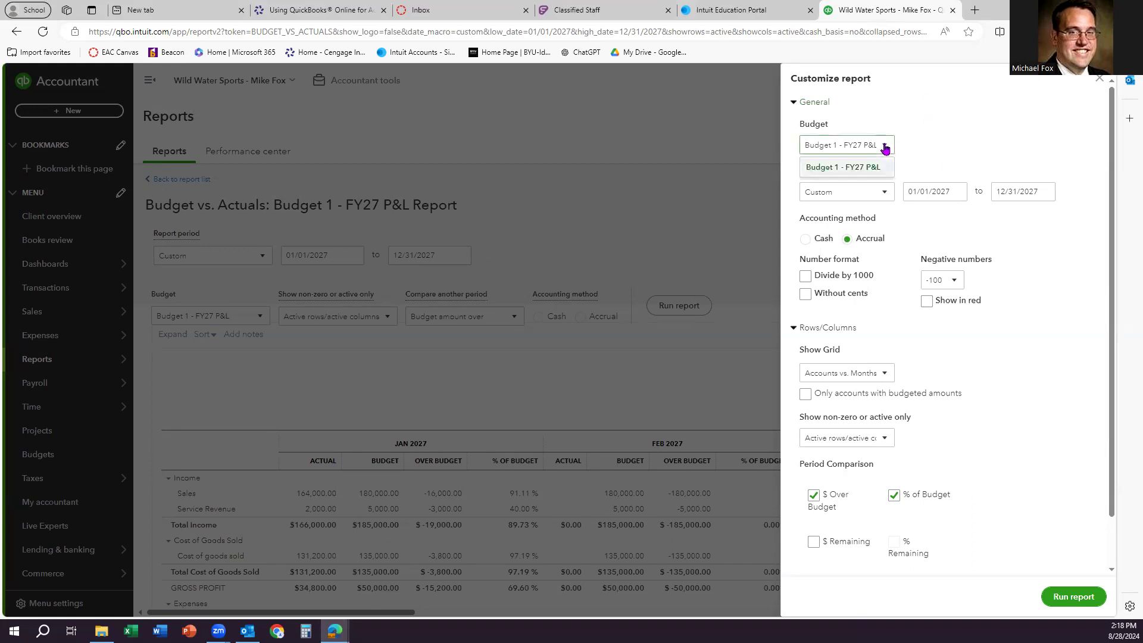
{"action": "left_click", "coordinate": [885, 146]}
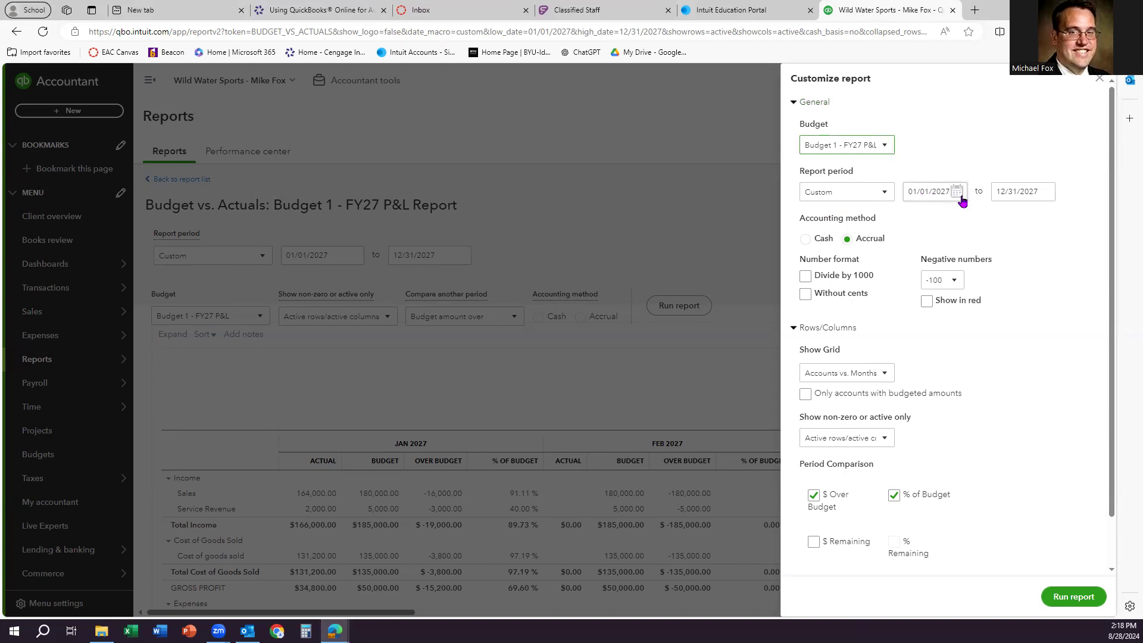
{"action": "left_click", "coordinate": [1039, 194]}
{"action": "left_click", "coordinate": [1045, 191]}
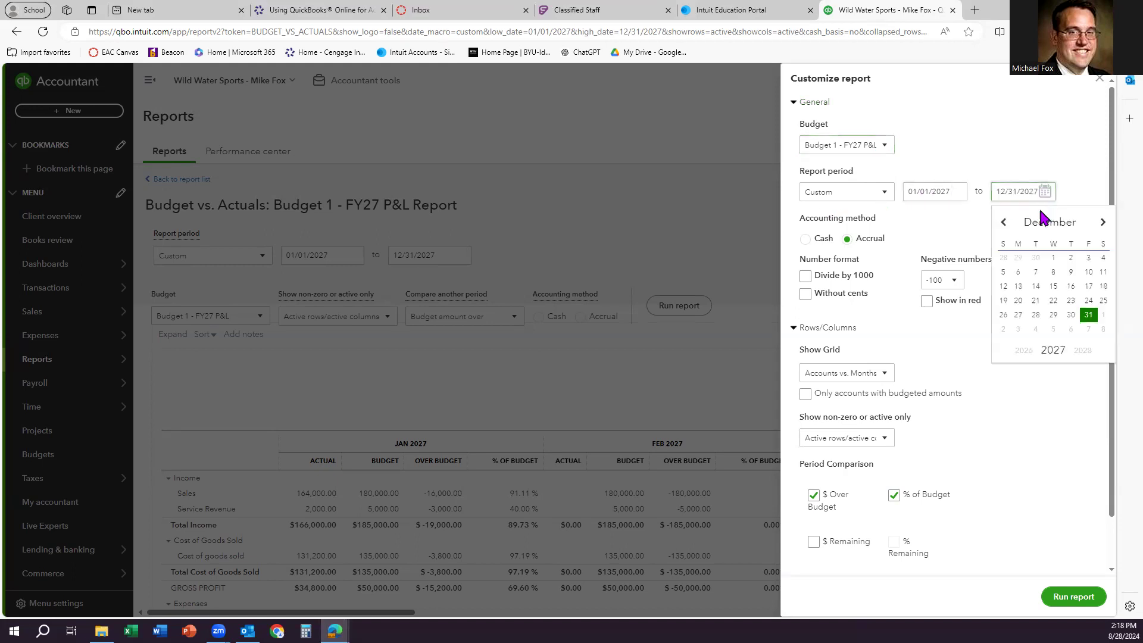
{"action": "left_click", "coordinate": [1005, 223]}
{"action": "left_click", "coordinate": [1005, 223]}
{"action": "left_click", "coordinate": [1005, 222]}
{"action": "left_click", "coordinate": [1005, 223]}
{"action": "left_click", "coordinate": [1005, 223]}
{"action": "left_click", "coordinate": [1005, 223]}
{"action": "left_click", "coordinate": [1005, 223]}
{"action": "left_click", "coordinate": [1005, 223]}
{"action": "left_click", "coordinate": [1005, 224]}
{"action": "left_click", "coordinate": [1005, 224]}
{"action": "left_click", "coordinate": [1005, 223]}
{"action": "left_click", "coordinate": [1003, 329]}
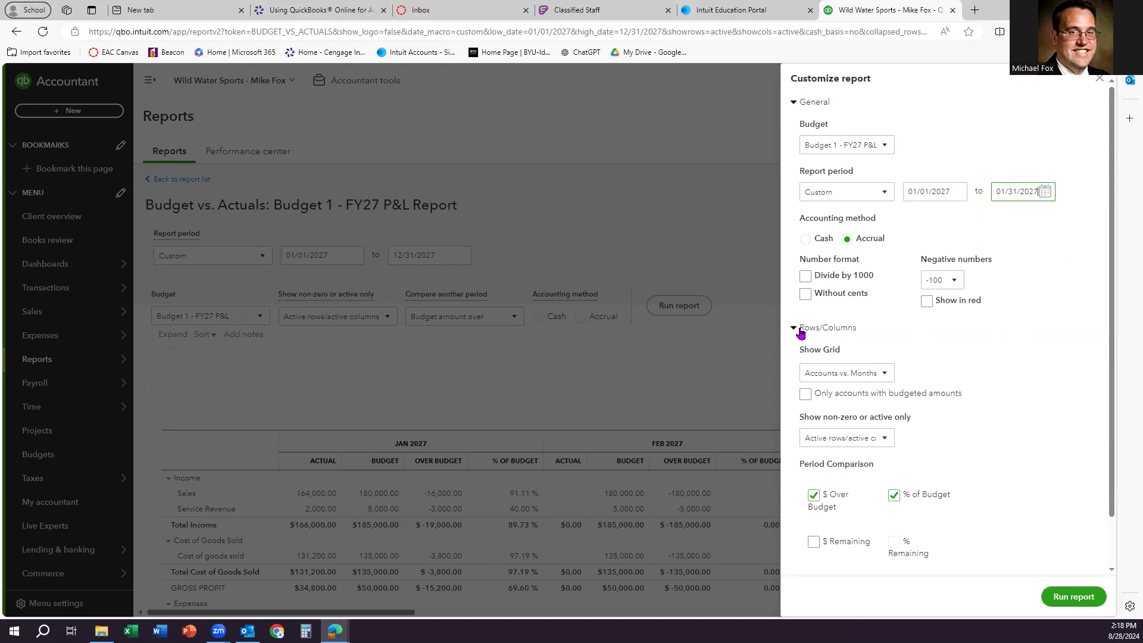
Set the report grid to Accounts vs. Total and the number format to Without cents, then run the report and review the January figures
{"action": "left_click", "coordinate": [882, 375]}
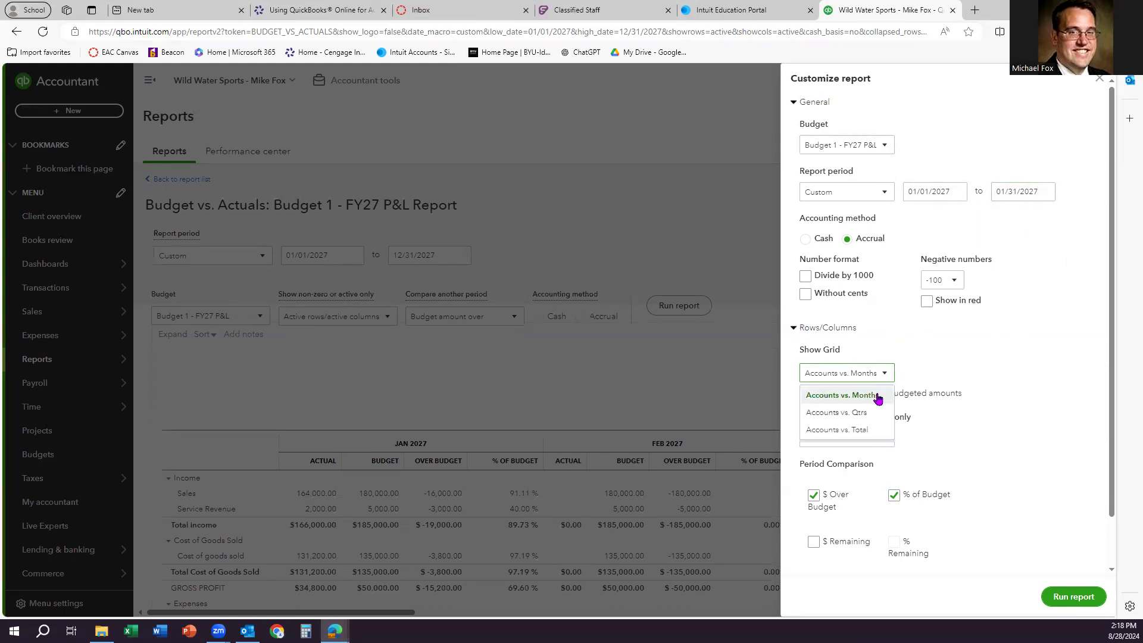
{"action": "left_click", "coordinate": [874, 431]}
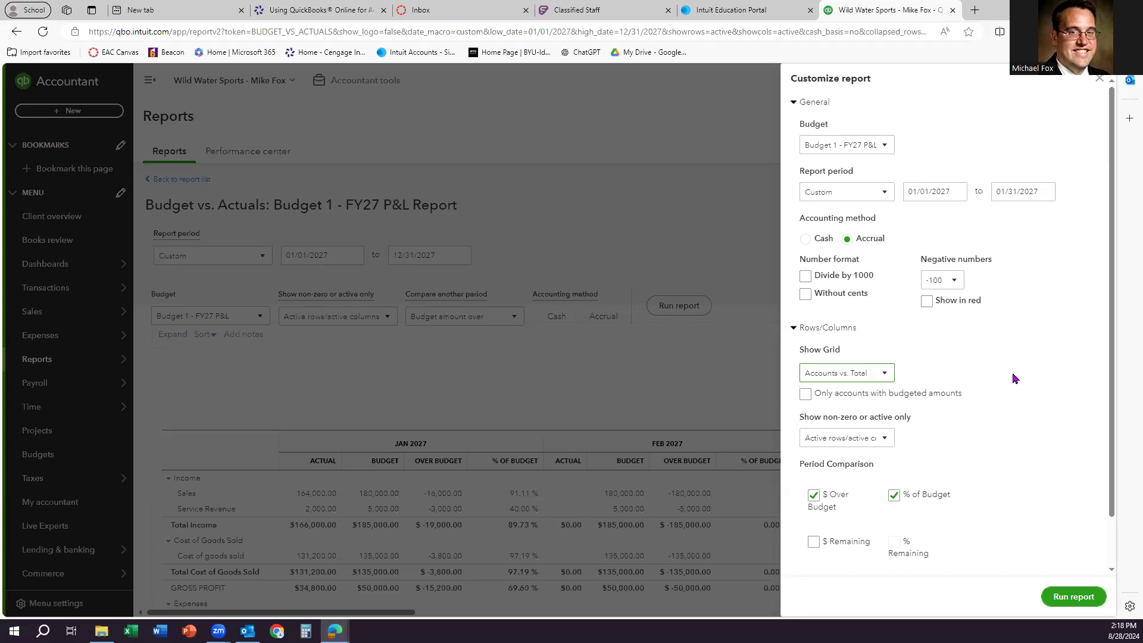
{"action": "scroll", "coordinate": [851, 407], "scroll_direction": "down", "scroll_amount": 1}
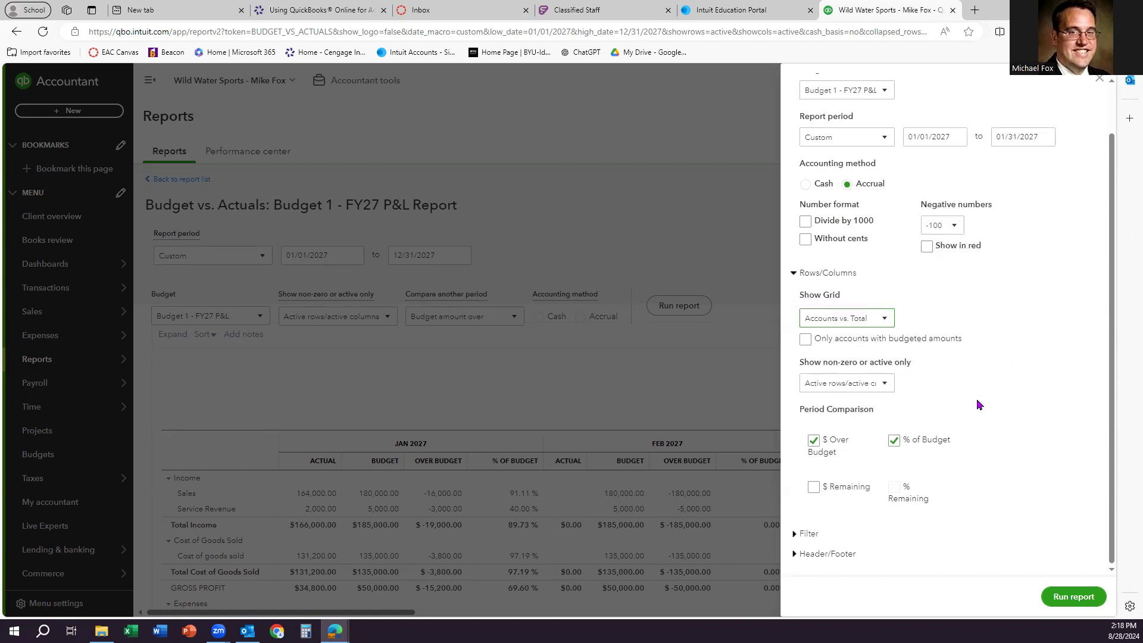
{"action": "scroll", "coordinate": [978, 404], "scroll_direction": "up", "scroll_amount": 1}
{"action": "left_click", "coordinate": [810, 296]}
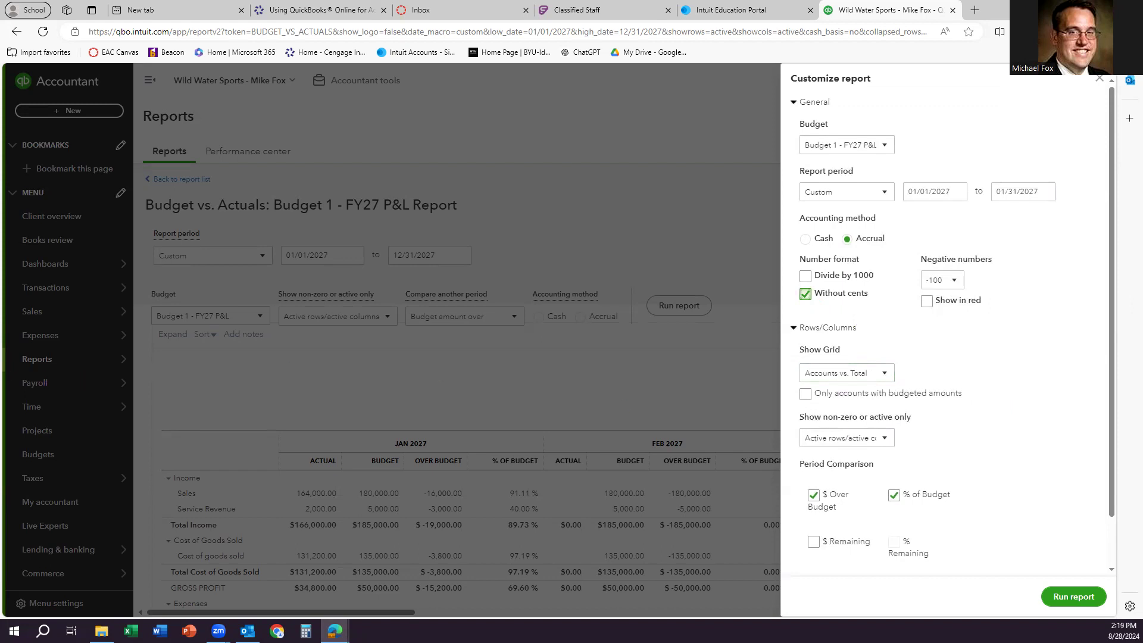
{"action": "left_click", "coordinate": [1079, 598]}
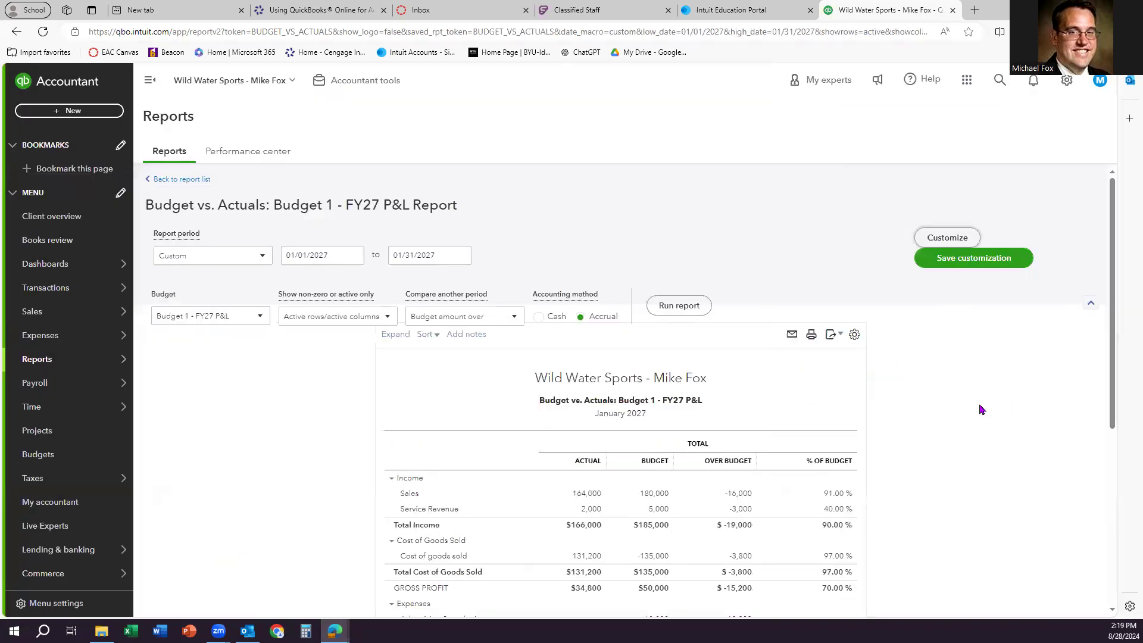
{"action": "scroll", "coordinate": [967, 411], "scroll_direction": "down", "scroll_amount": 3}
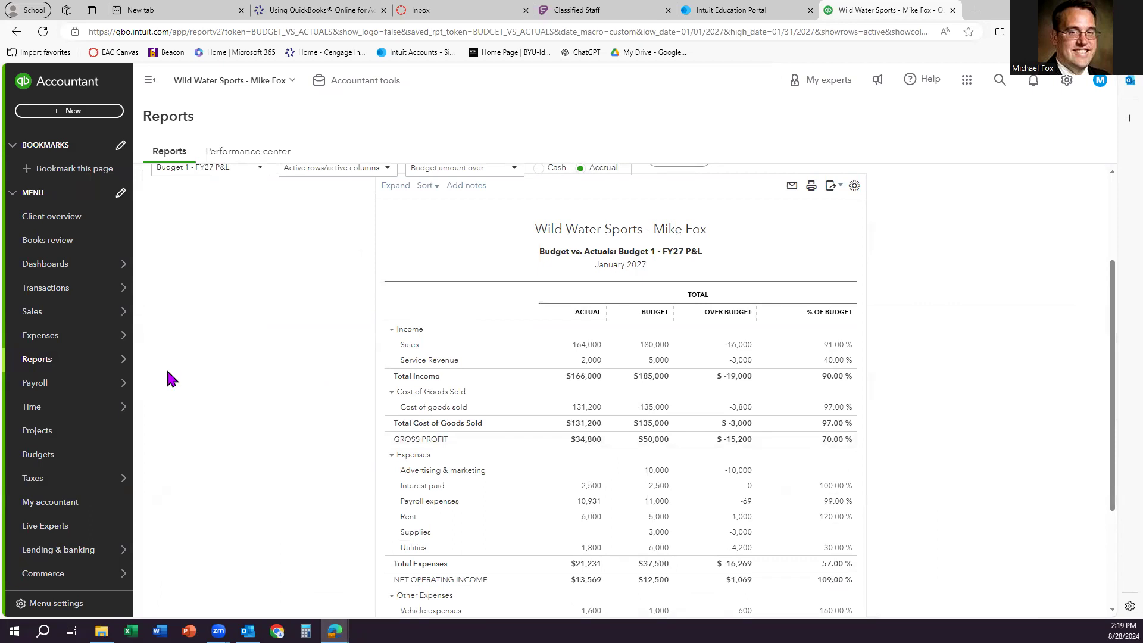
{"action": "scroll", "coordinate": [540, 365], "scroll_direction": "down", "scroll_amount": 3}
Save the customized report under the name Budget vs. Actuals and look over the saved version
{"action": "scroll", "coordinate": [542, 365], "scroll_direction": "up", "scroll_amount": 3}
{"action": "scroll", "coordinate": [541, 363], "scroll_direction": "up", "scroll_amount": 1}
{"action": "scroll", "coordinate": [774, 286], "scroll_direction": "up", "scroll_amount": 3}
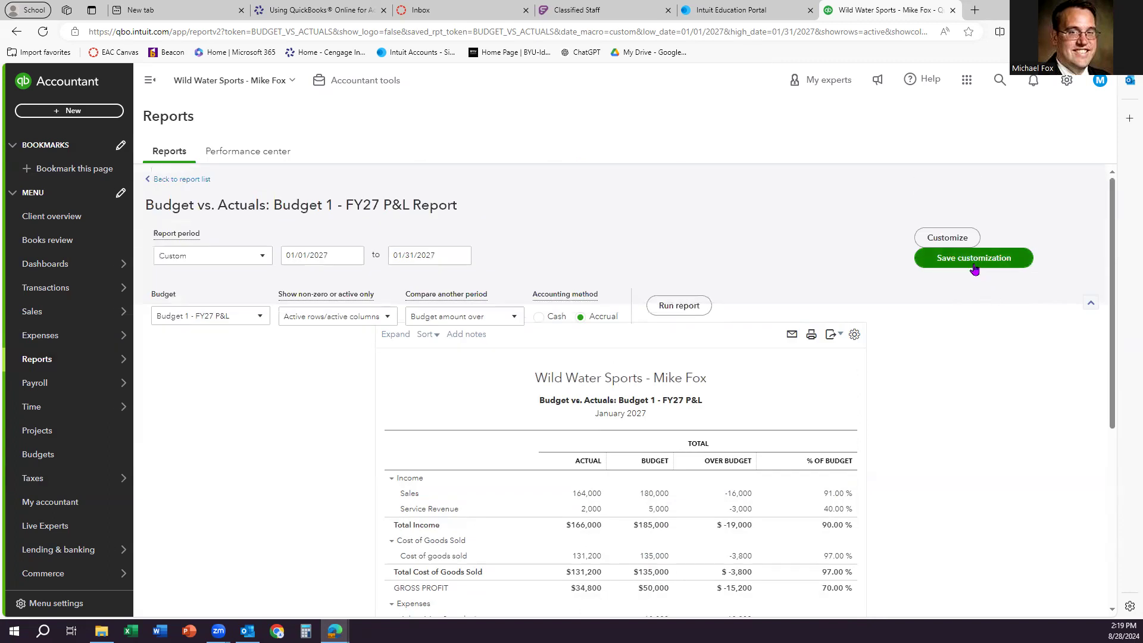
{"action": "left_click", "coordinate": [974, 262]}
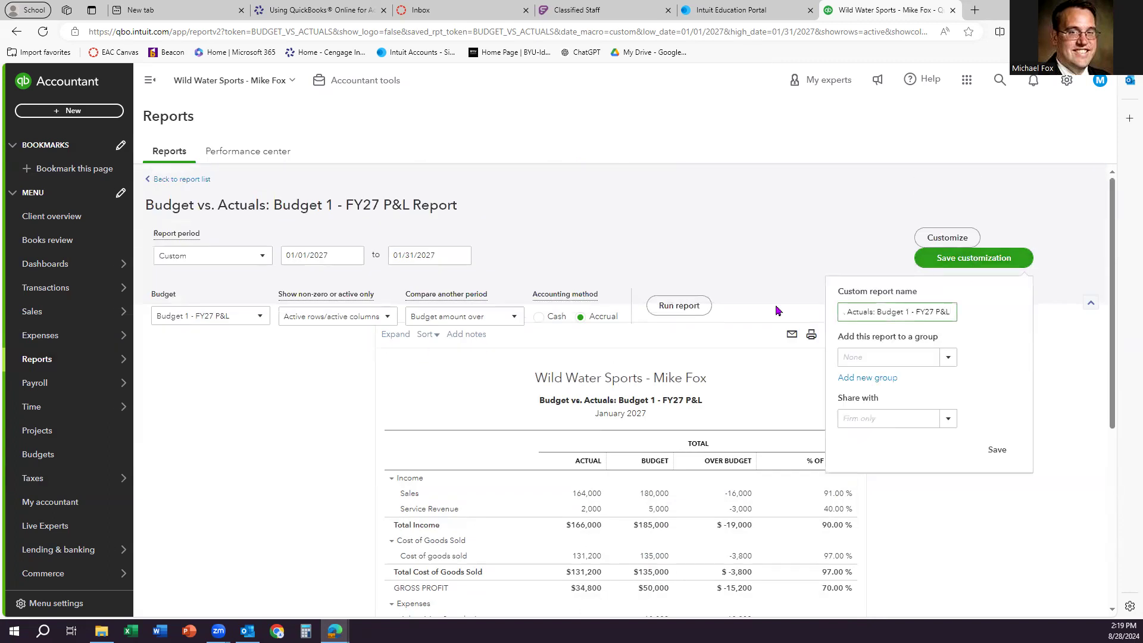
{"action": "triple_click", "coordinate": [876, 309]}
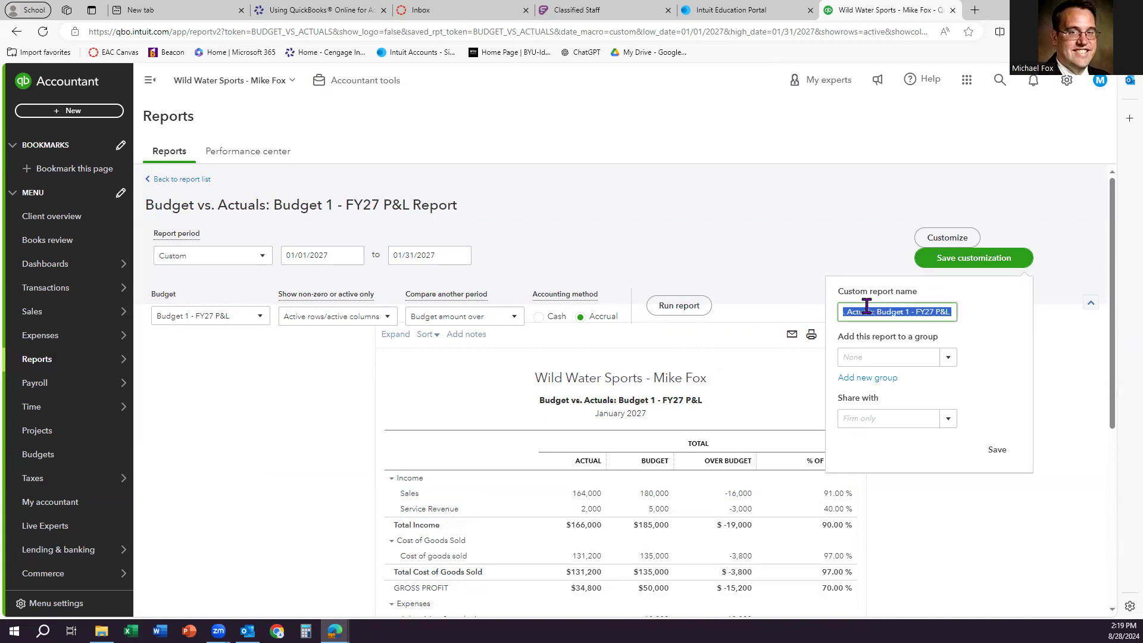
{"action": "type", "text": "Budget vs. Actuals"}
{"action": "left_click", "coordinate": [999, 453]}
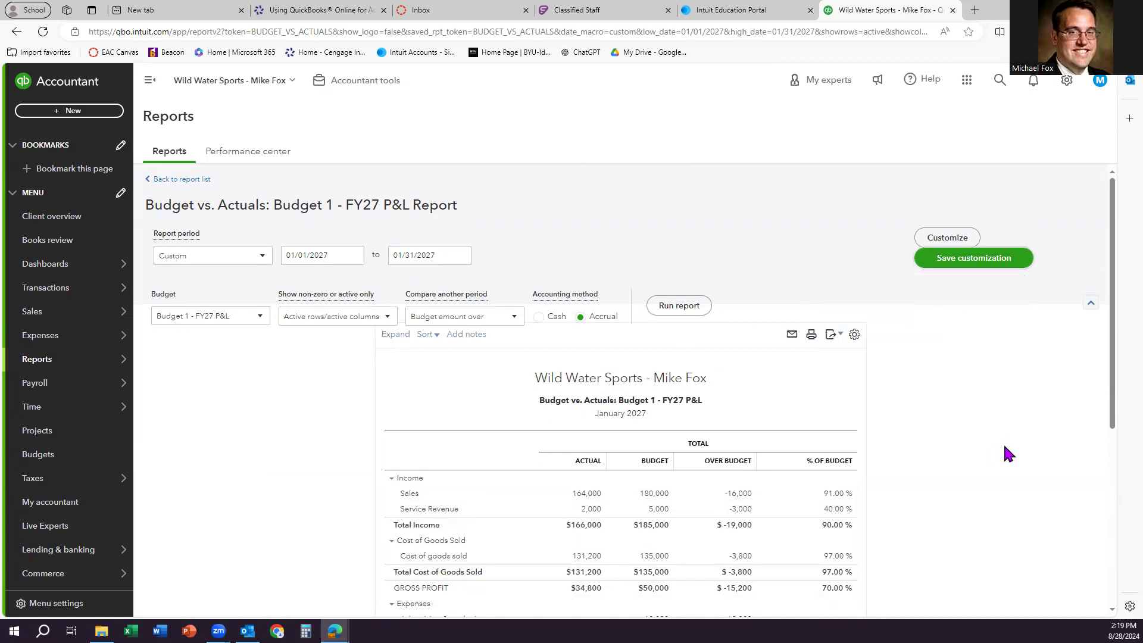
{"action": "scroll", "coordinate": [217, 300], "scroll_direction": "down", "scroll_amount": 3}
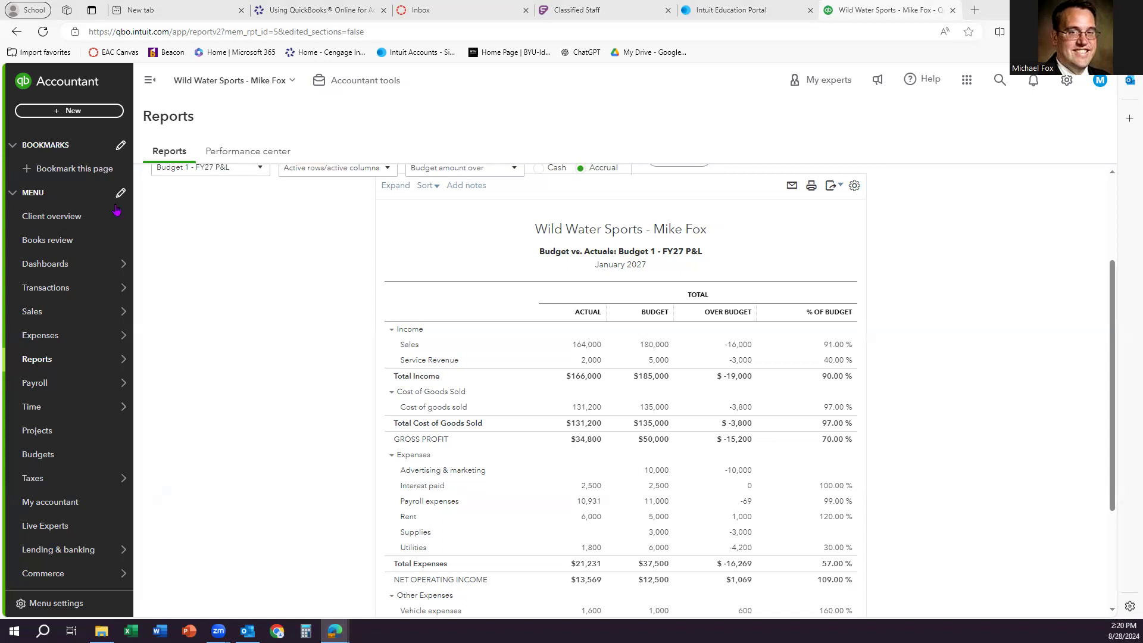
Open the Reconcile tool and get past its introduction to the reconciliation setup form
{"action": "left_click", "coordinate": [1066, 80]}
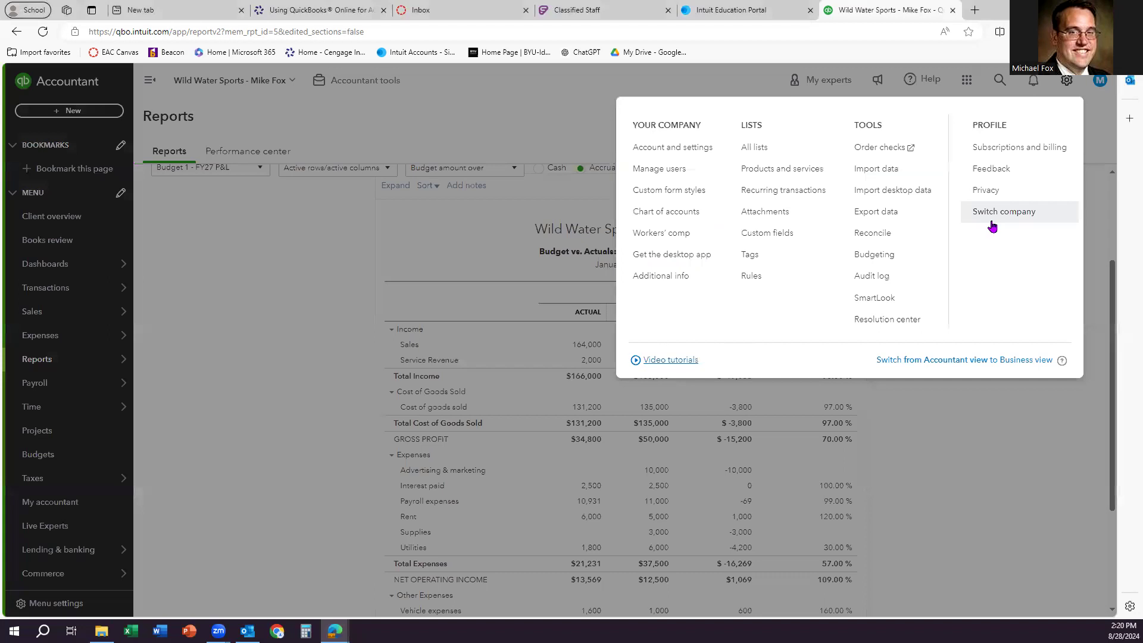
{"action": "left_click", "coordinate": [874, 233]}
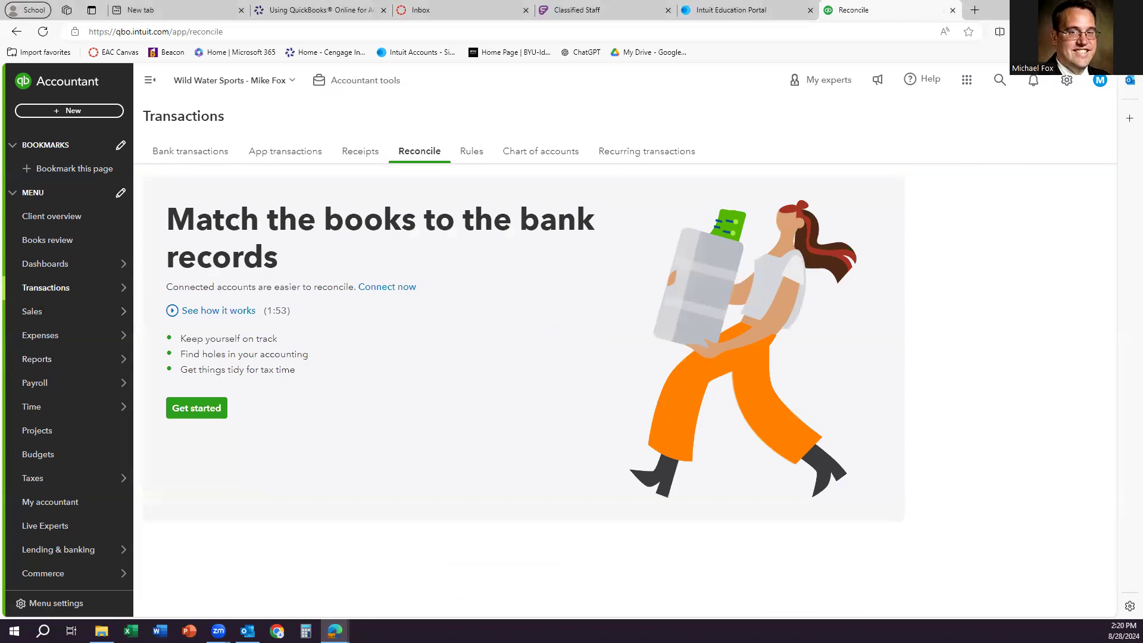
{"action": "left_click", "coordinate": [202, 416]}
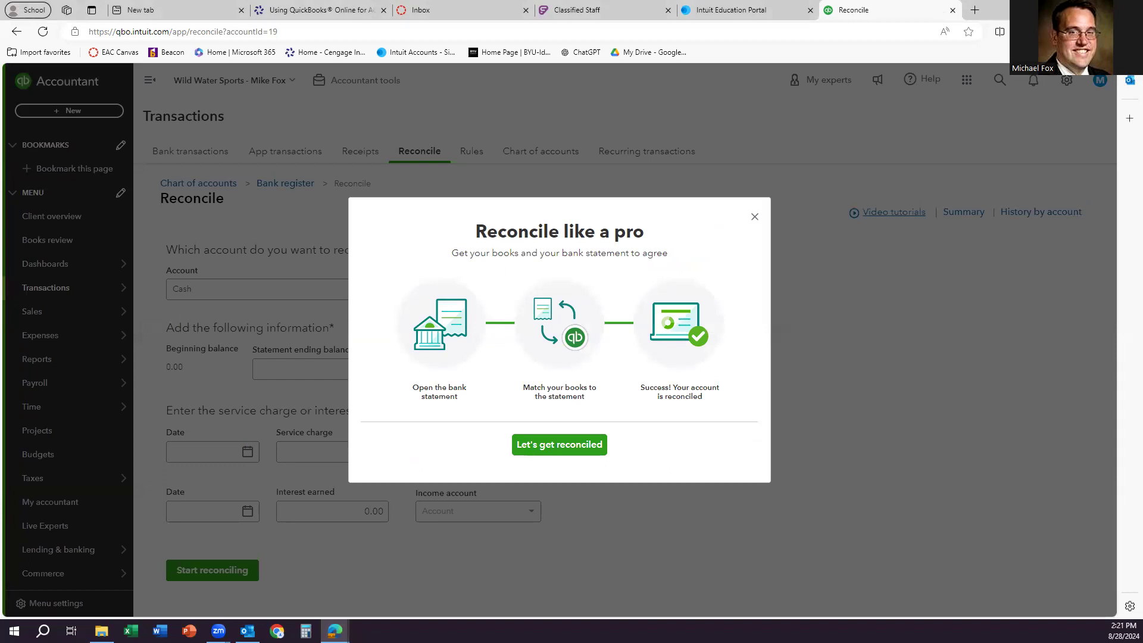
{"action": "left_click", "coordinate": [579, 452]}
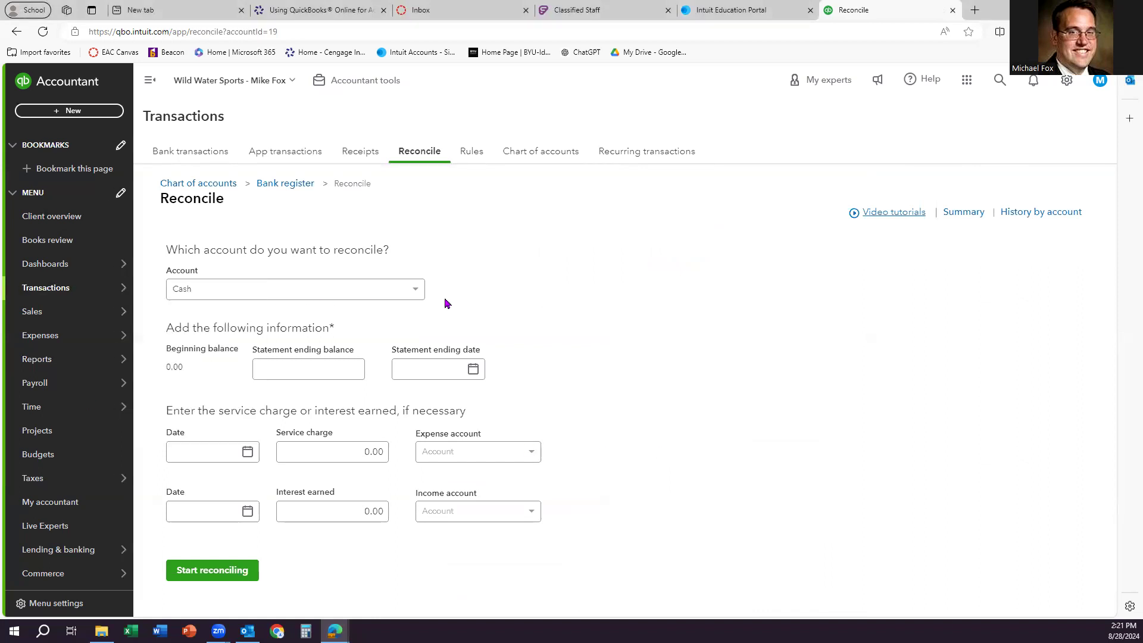
Choose the Checking account to reconcile and enter 103396.77 as the statement ending balance
{"action": "left_click", "coordinate": [370, 290]}
{"action": "left_click", "coordinate": [274, 330]}
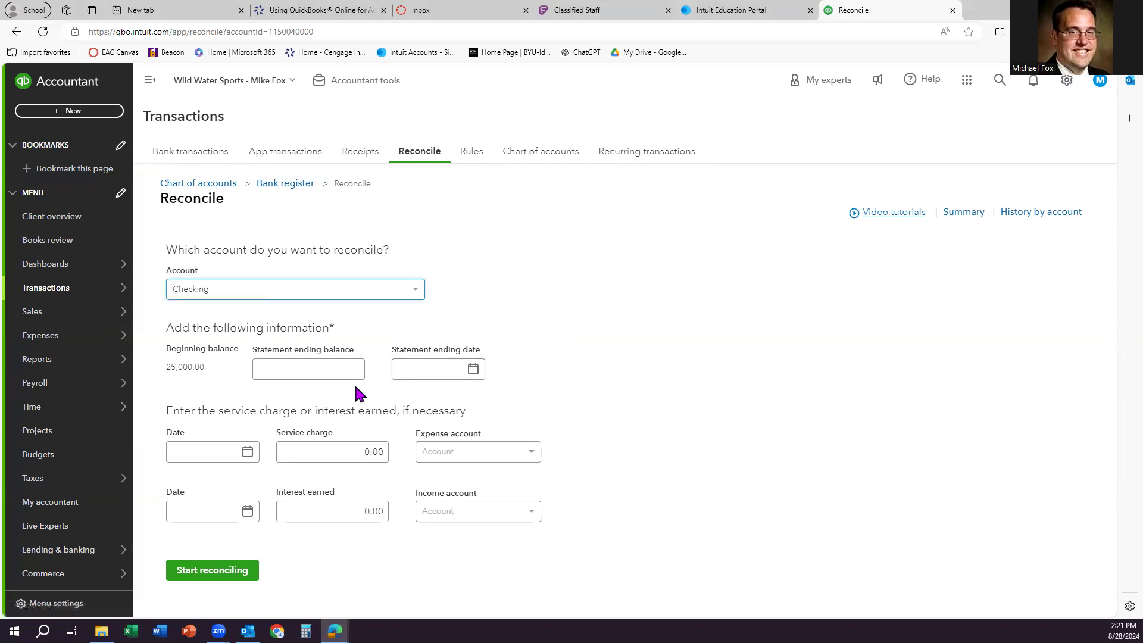
{"action": "left_click", "coordinate": [322, 375]}
{"action": "left_click", "coordinate": [322, 377]}
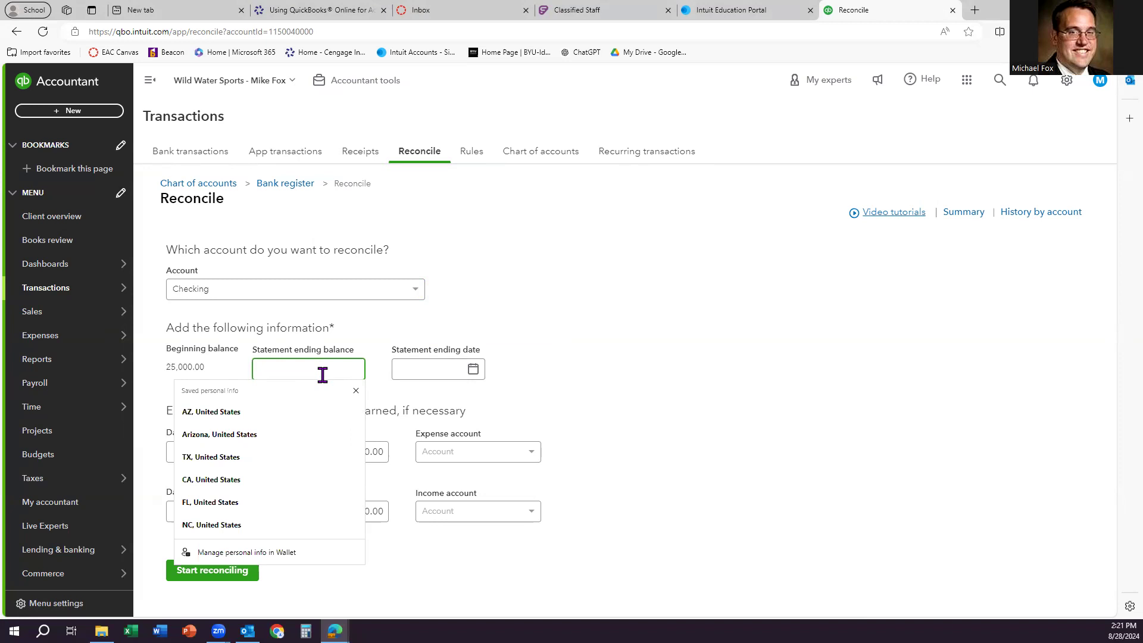
{"action": "type", "text": "1"}
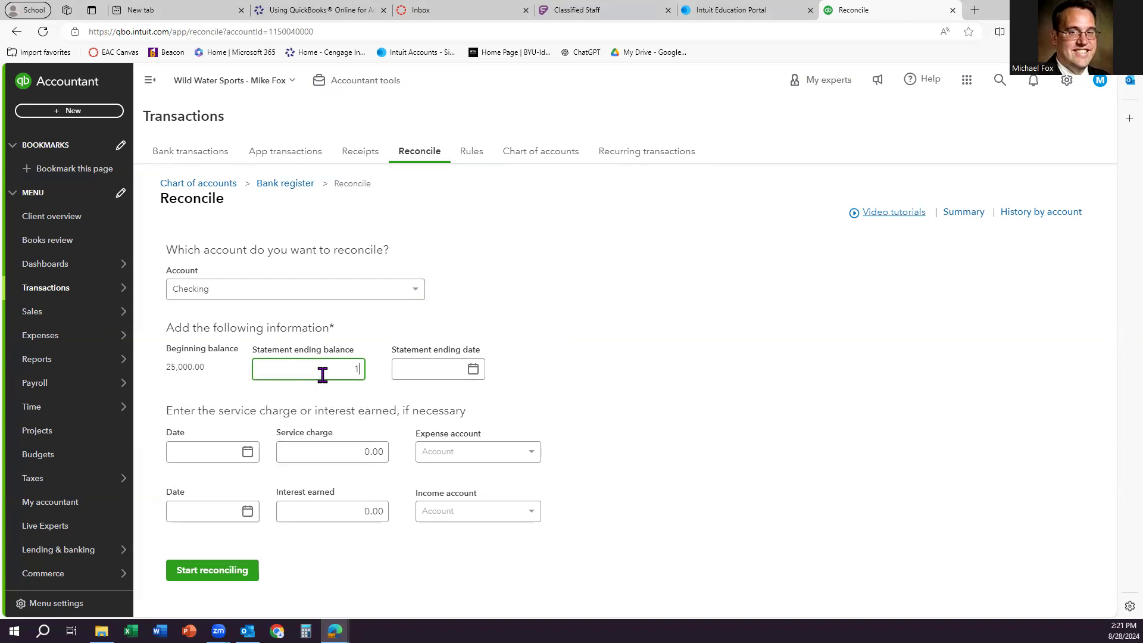
{"action": "type", "text": "03396.77"}
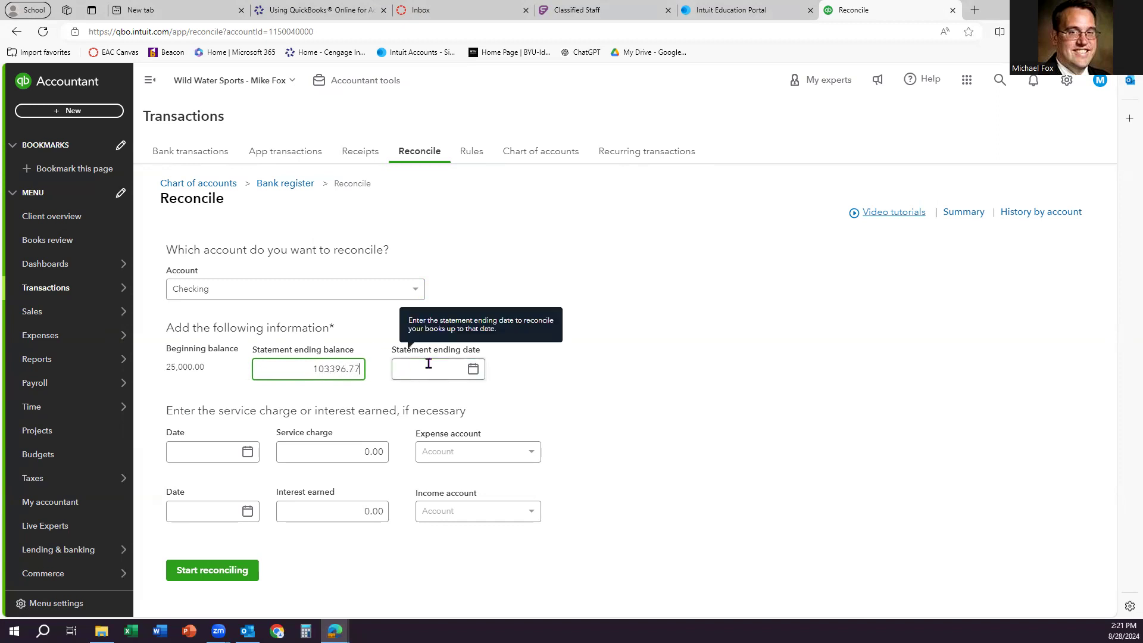
Set the statement ending date to 01/31/2027 and start reconciling without any service charge or interest earned
{"action": "left_click", "coordinate": [439, 371]}
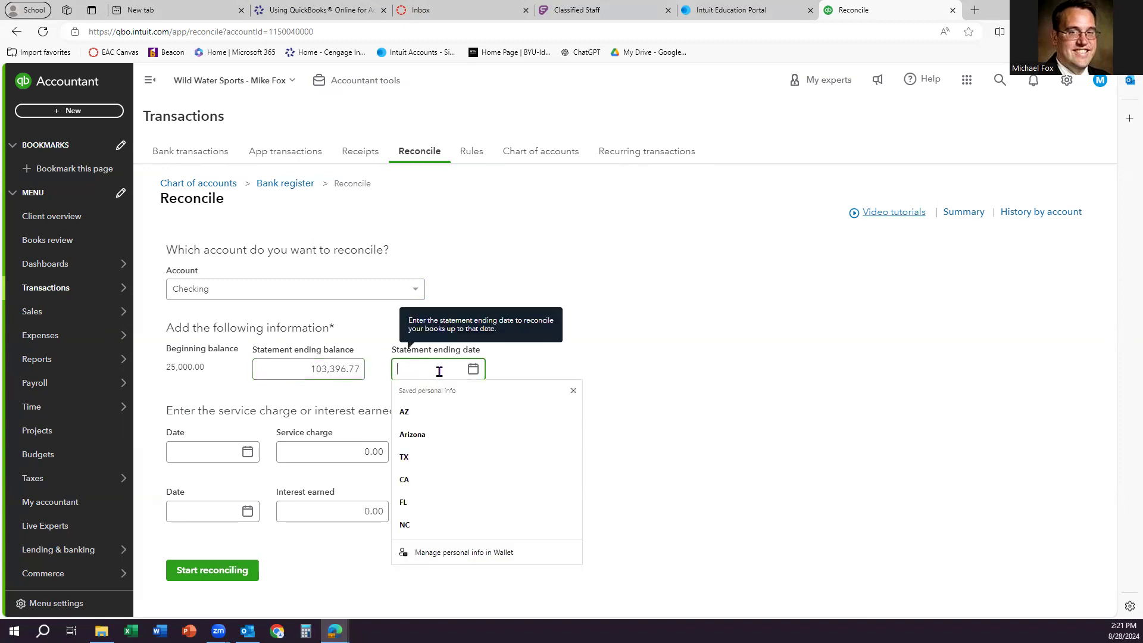
{"action": "type", "text": "01/"}
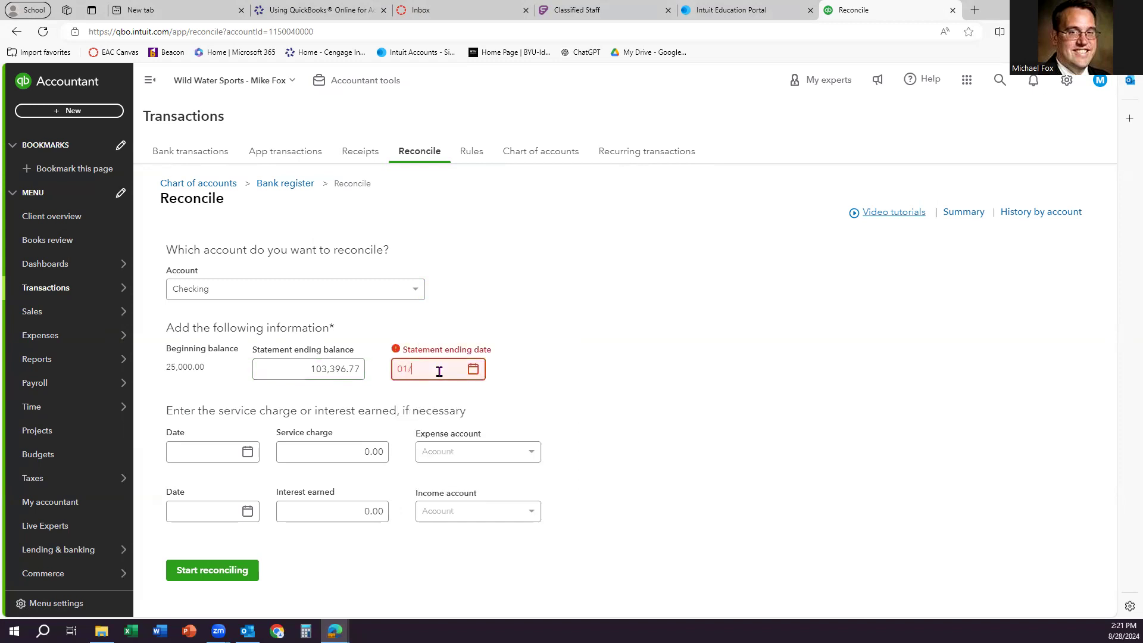
{"action": "type", "text": "31/2027"}
{"action": "left_click", "coordinate": [616, 341]}
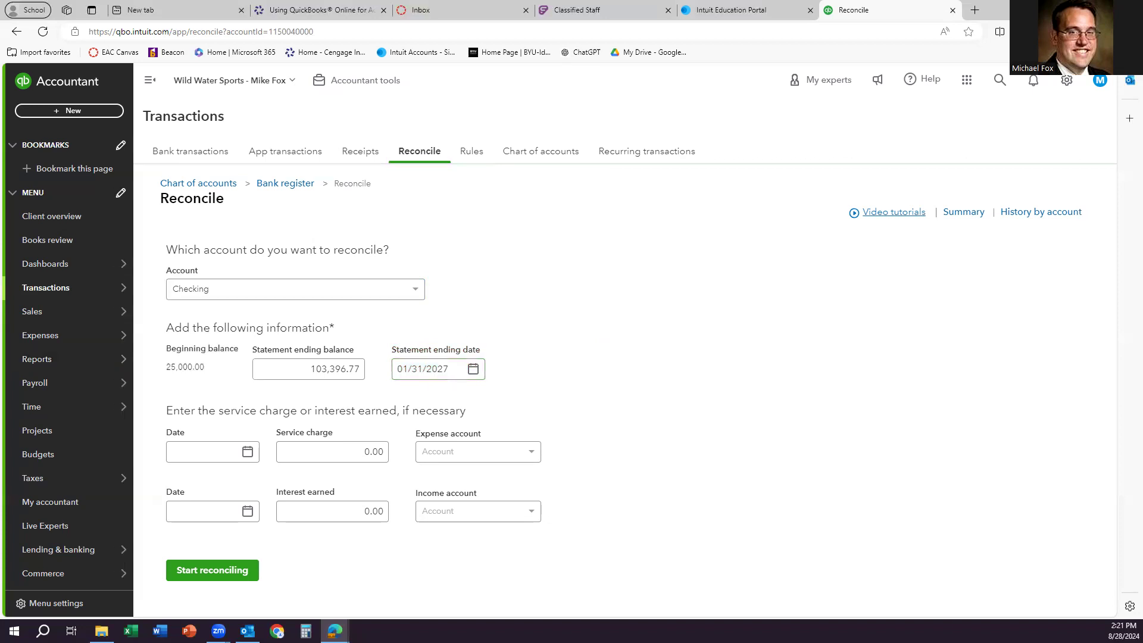
{"action": "left_click", "coordinate": [256, 448]}
{"action": "left_click", "coordinate": [210, 571]}
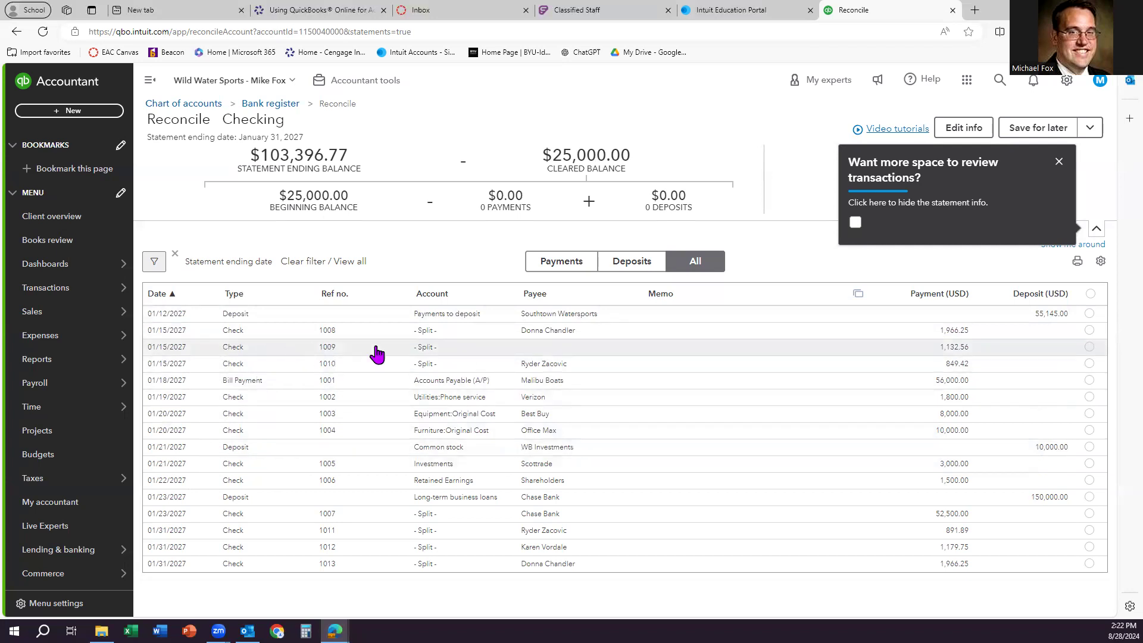
{"action": "left_click", "coordinate": [1089, 314]}
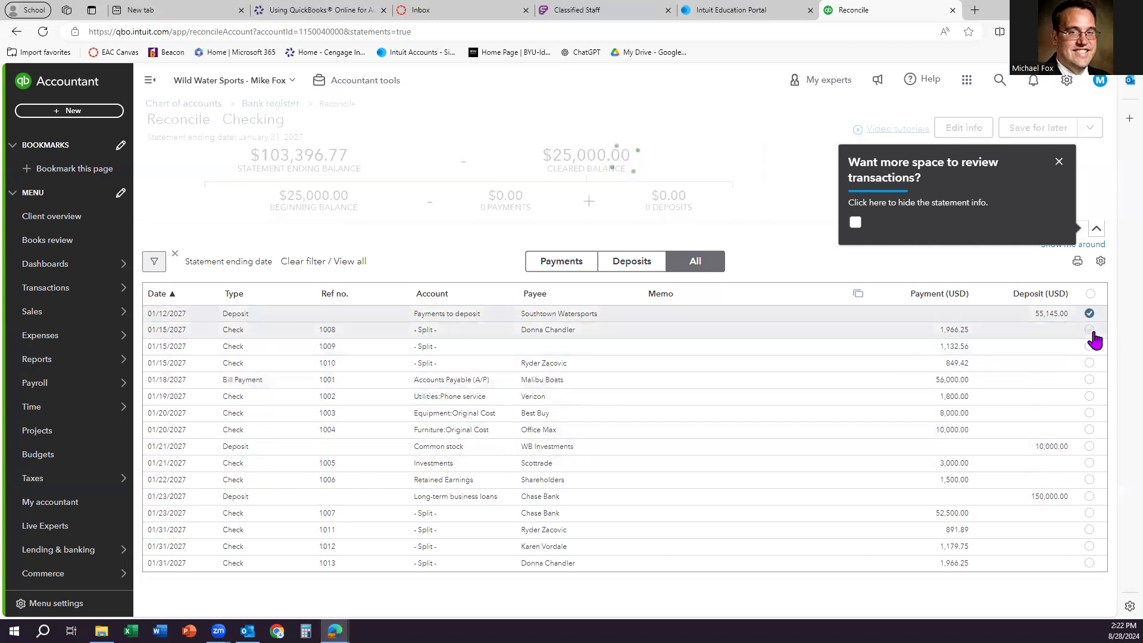
{"action": "left_click", "coordinate": [1090, 330]}
{"action": "left_click", "coordinate": [1090, 331]}
{"action": "left_click", "coordinate": [1089, 314]}
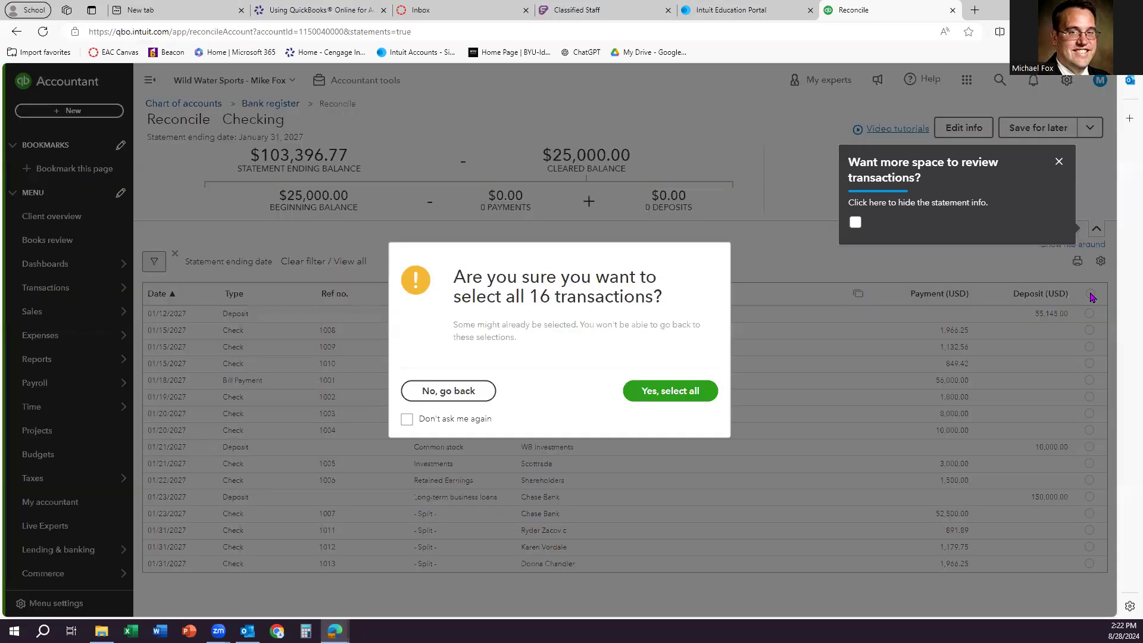
Mark all 16 transactions as cleared, then unmark the three 01/31/2027 checks 1011, 1012 and 1013, and dismiss the tip
{"action": "left_click", "coordinate": [644, 392]}
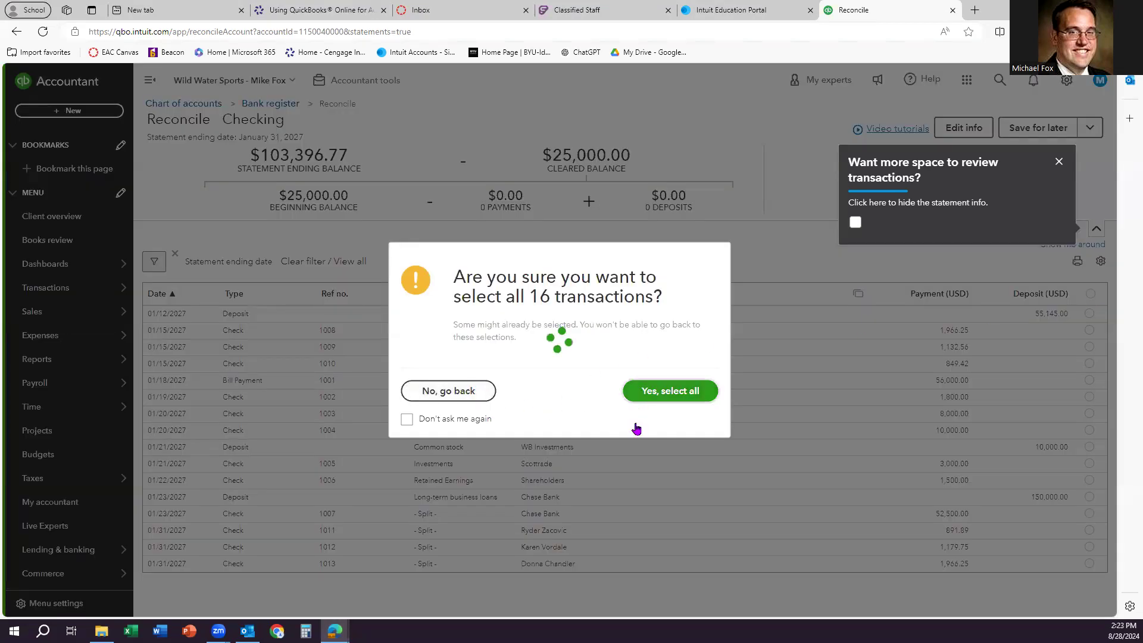
{"action": "left_click", "coordinate": [1090, 555]}
{"action": "left_click", "coordinate": [1089, 539]}
{"action": "left_click", "coordinate": [1090, 522]}
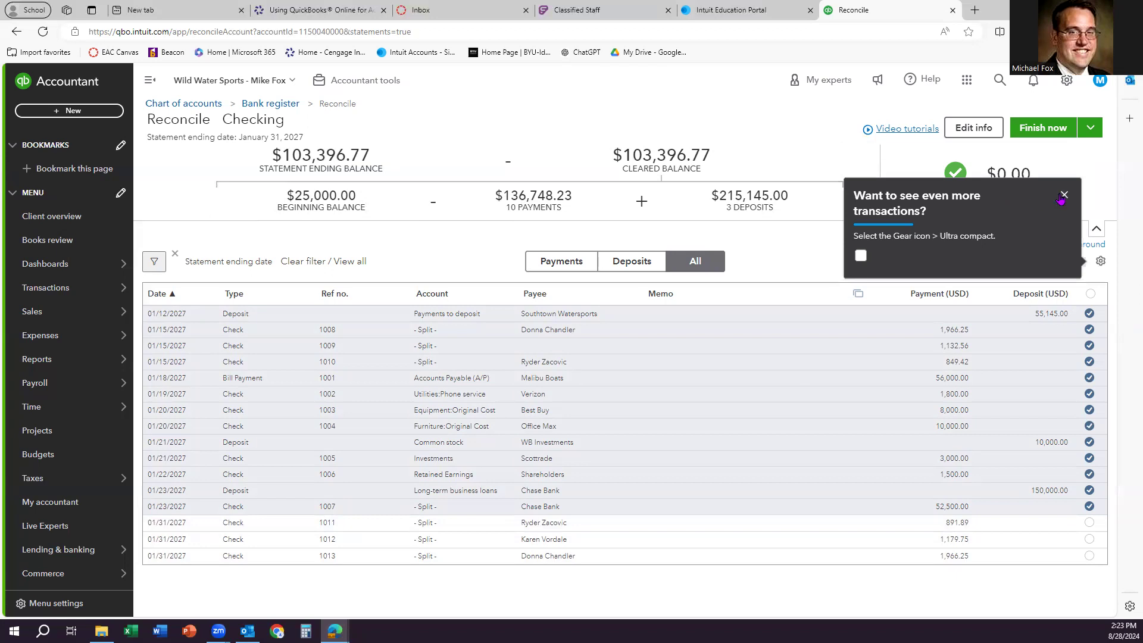
{"action": "left_click", "coordinate": [1060, 162]}
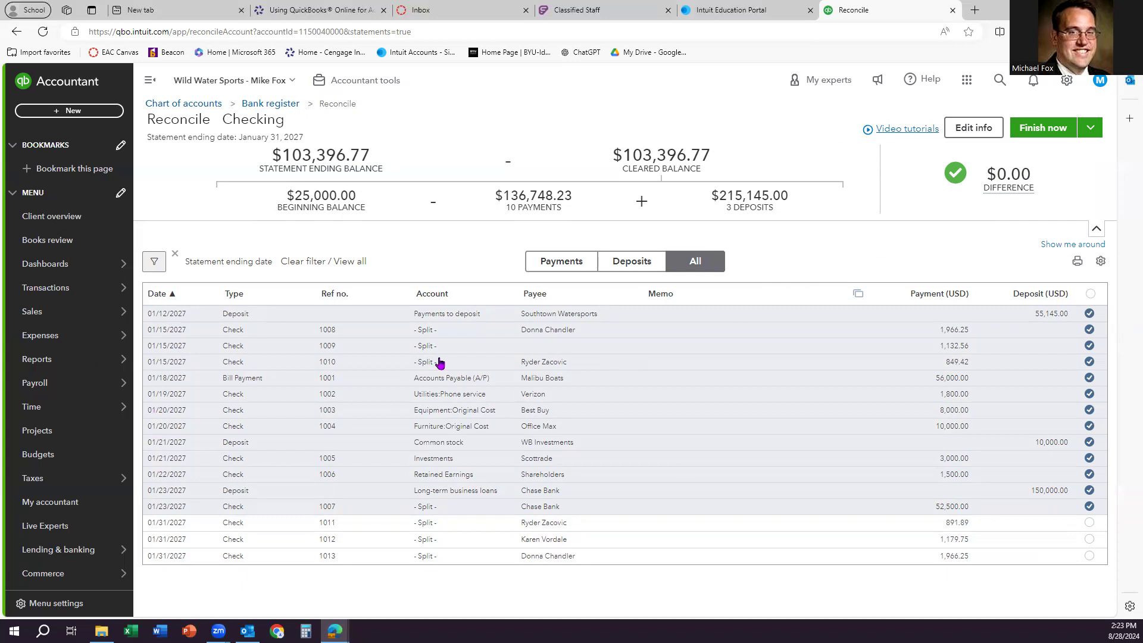
Review the deposits and payments separately, return to the full transaction list, and finish the Checking reconciliation
{"action": "left_click", "coordinate": [633, 265]}
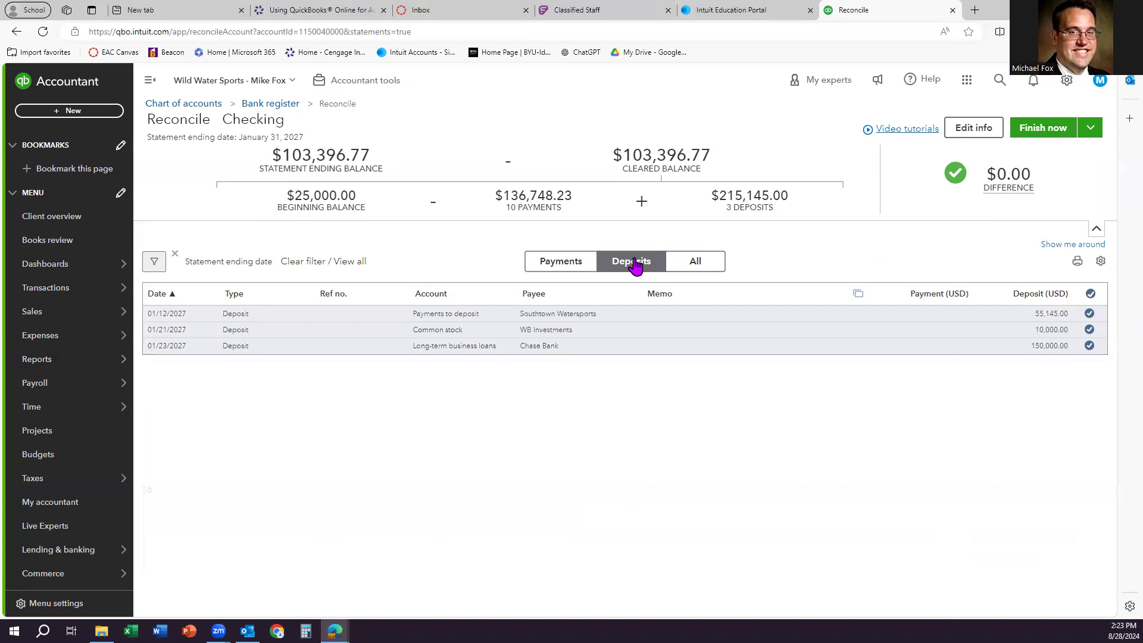
{"action": "left_click", "coordinate": [695, 263]}
{"action": "left_click", "coordinate": [570, 266]}
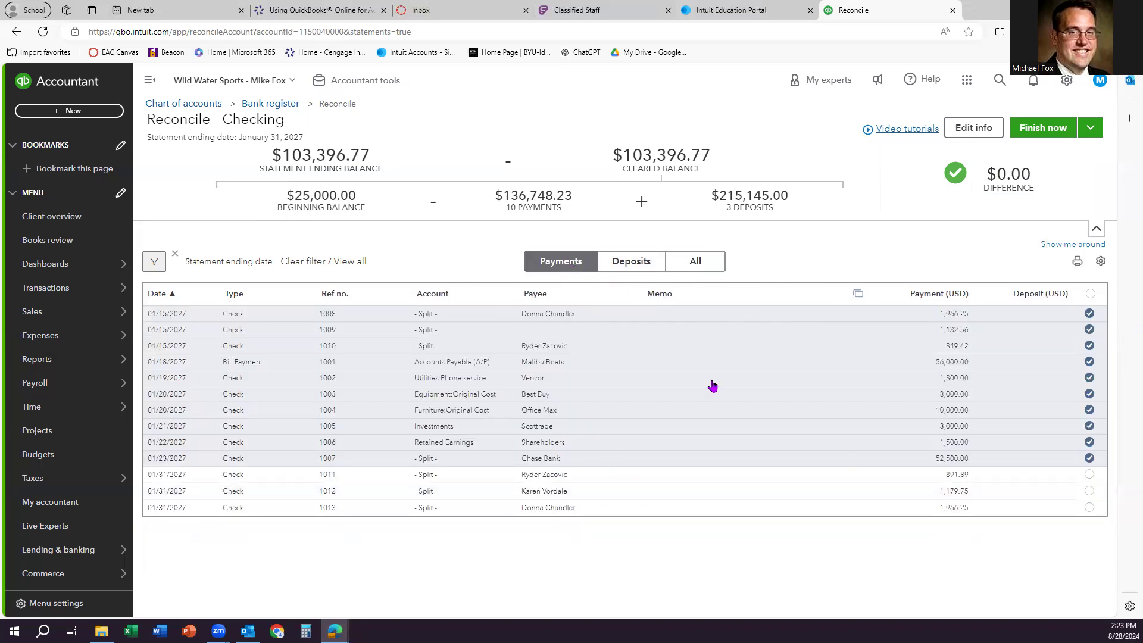
{"action": "left_click", "coordinate": [626, 267]}
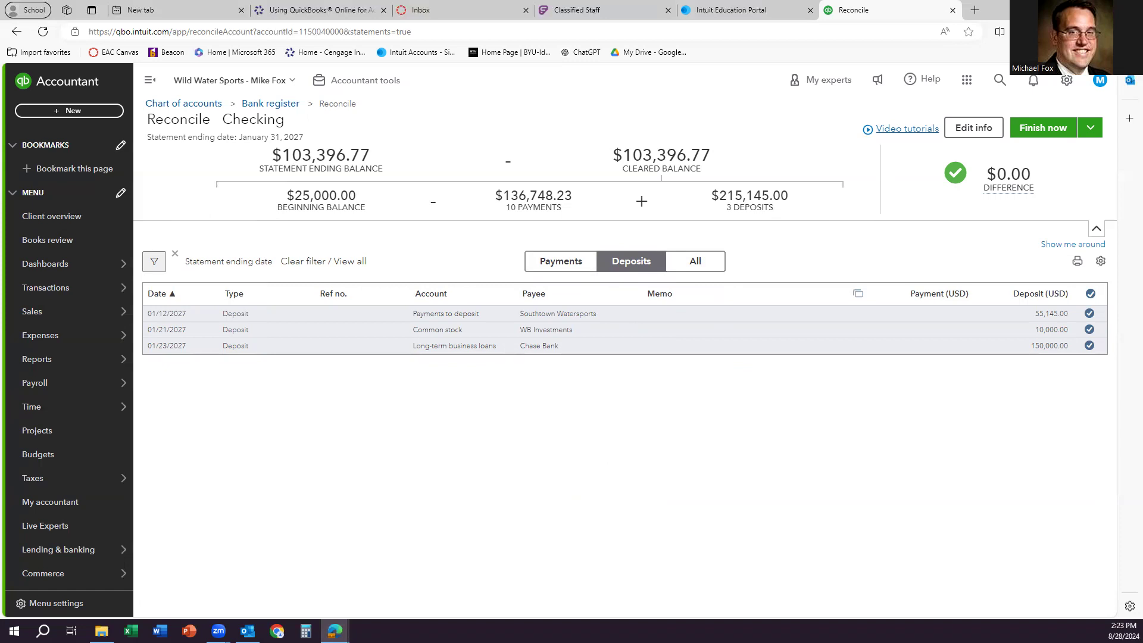
{"action": "left_click", "coordinate": [695, 263]}
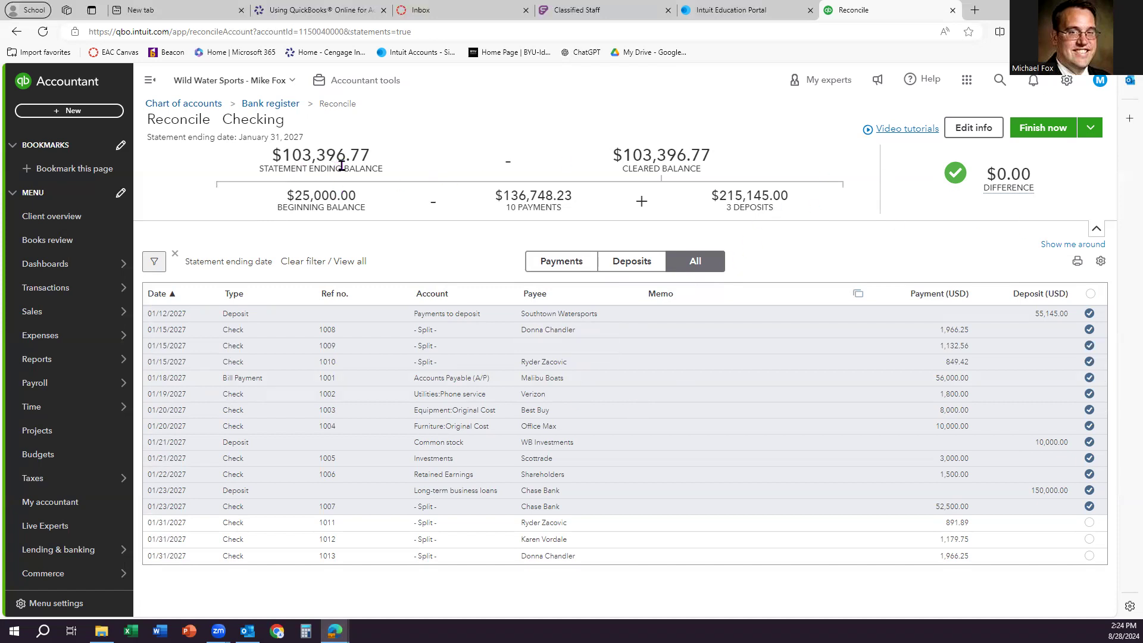
{"action": "mouse_move", "coordinate": [988, 182]}
{"action": "left_click", "coordinate": [1051, 131]}
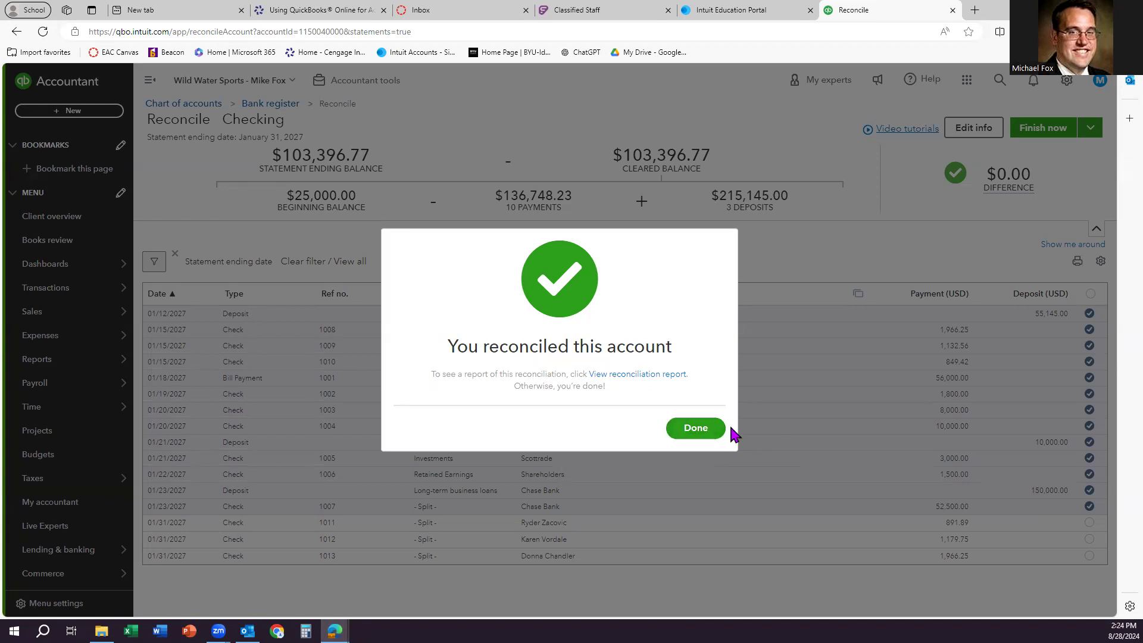
{"action": "left_click", "coordinate": [696, 429]}
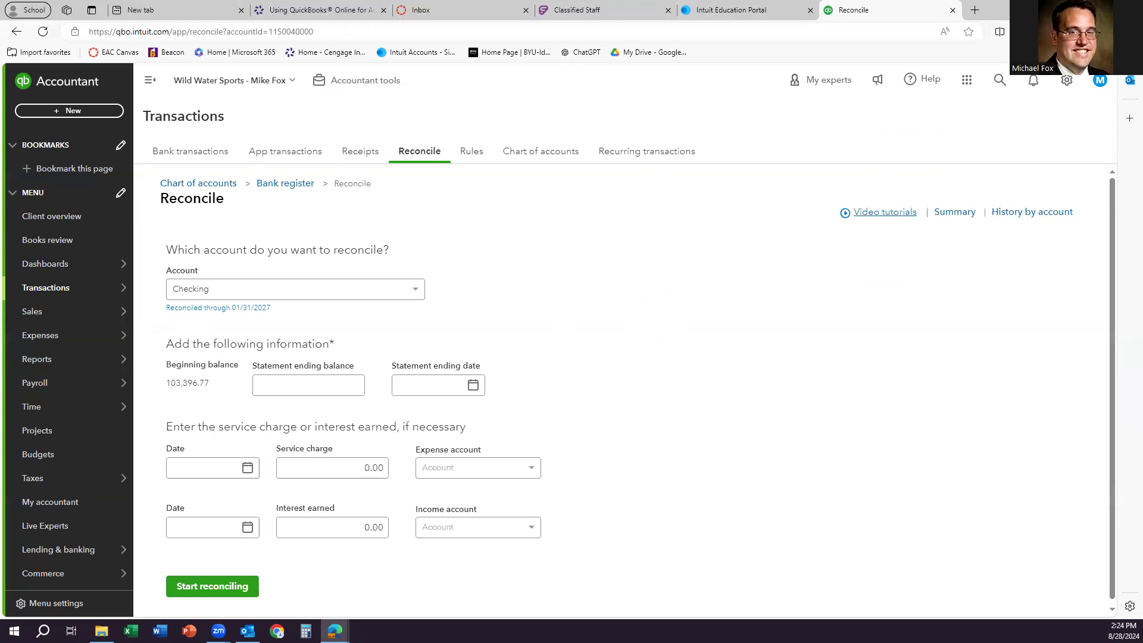
Open the 01/31/2027 reconciliation report from the Checking account's reconciliation history and dismiss the undo tip
{"action": "left_click", "coordinate": [1027, 213]}
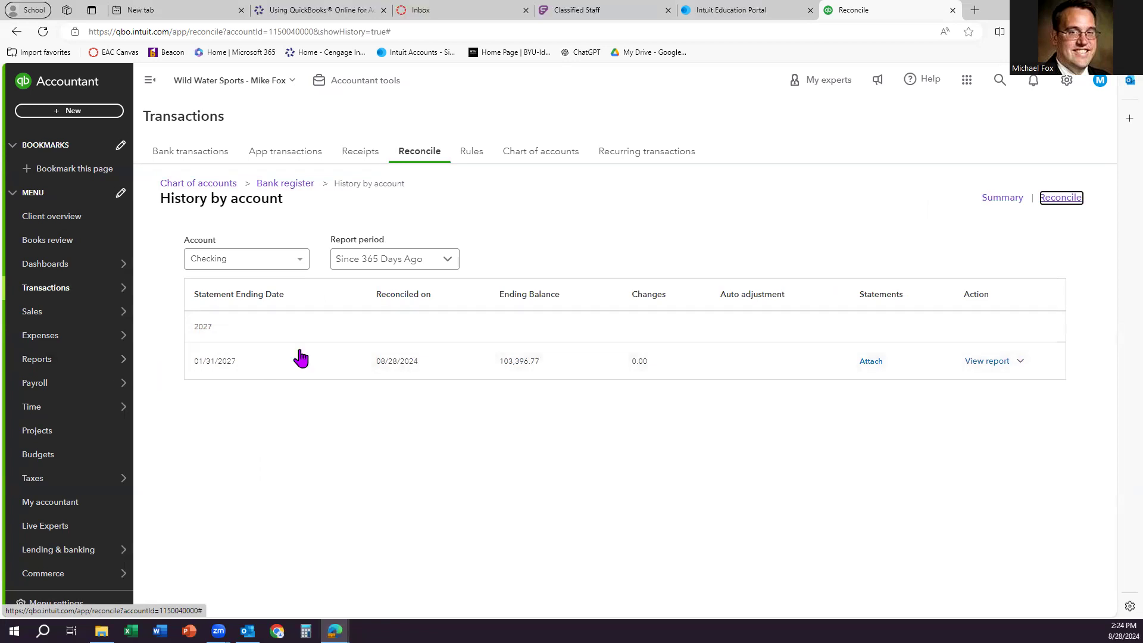
{"action": "left_click", "coordinate": [987, 362]}
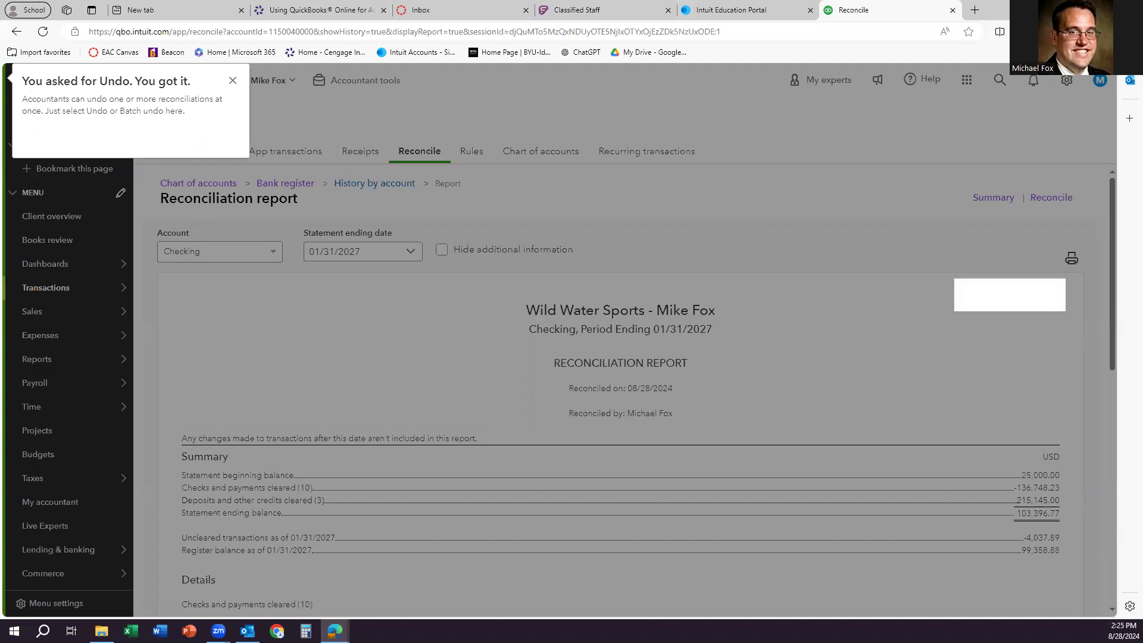
{"action": "left_click", "coordinate": [230, 81]}
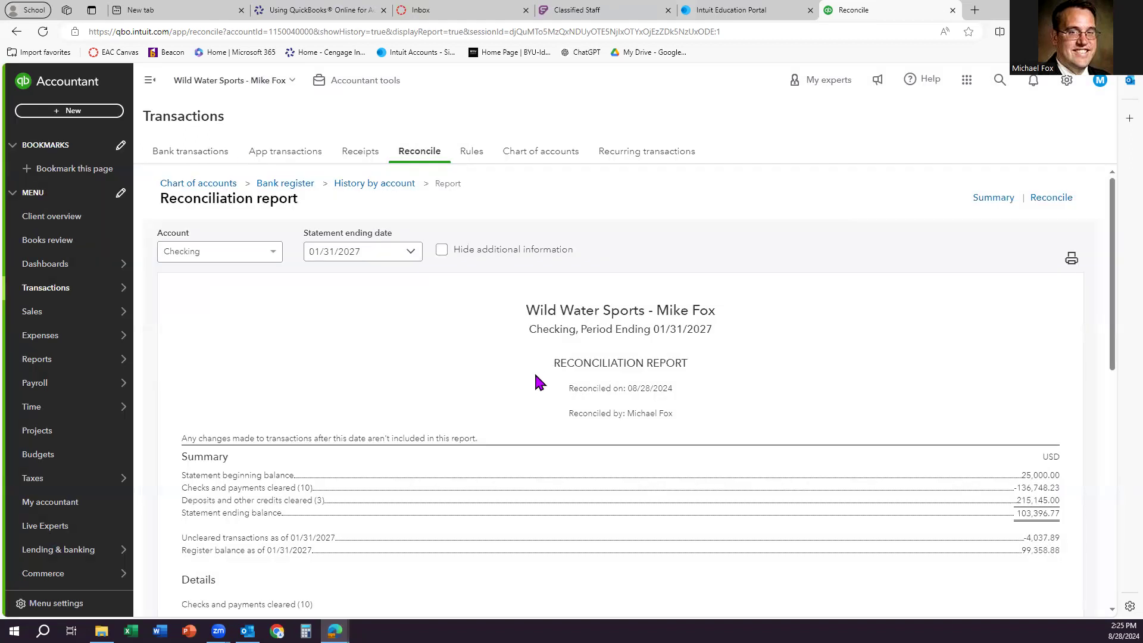
Hide the additional information in the reconciliation report and review its summary, cleared payments and cleared deposits
{"action": "left_click", "coordinate": [443, 254]}
{"action": "scroll", "coordinate": [453, 405], "scroll_direction": "down", "scroll_amount": 4}
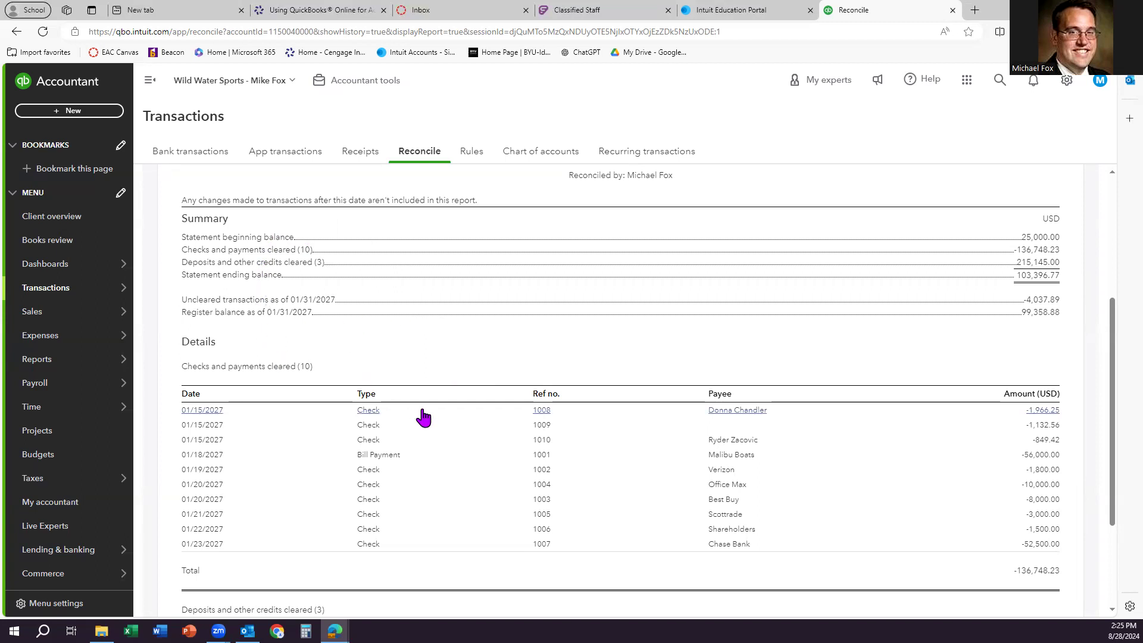
{"action": "scroll", "coordinate": [424, 416], "scroll_direction": "down", "scroll_amount": 3}
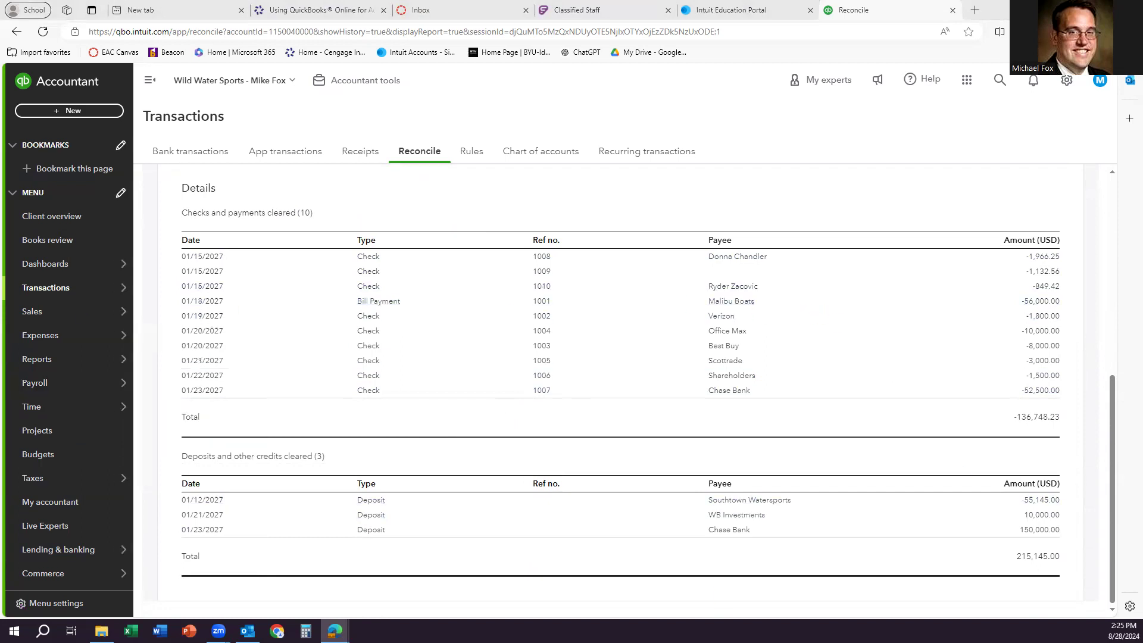
{"action": "scroll", "coordinate": [495, 364], "scroll_direction": "up", "scroll_amount": 7}
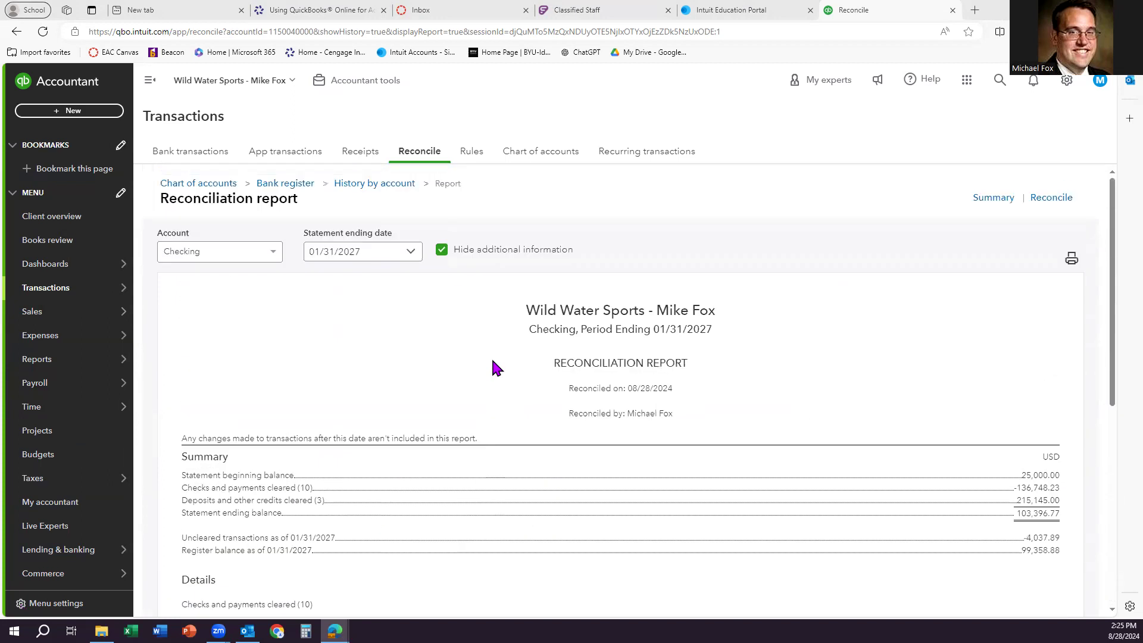